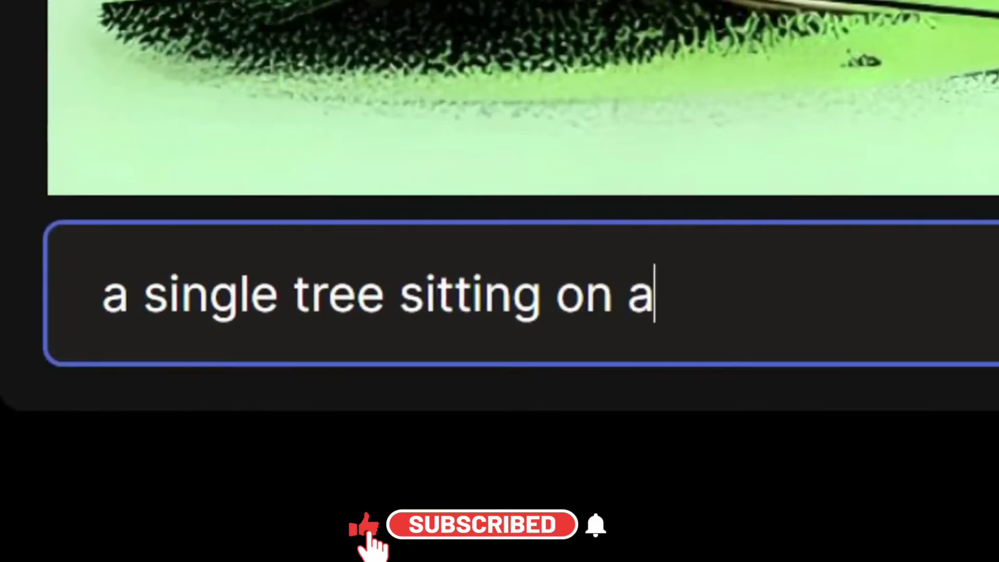
Complete the image prompt "a single tree sitting on a hill with mountains in the distance during autumn, sunset, high detail"
type("hill with mountains in the distance during autumn, sunset, high de")
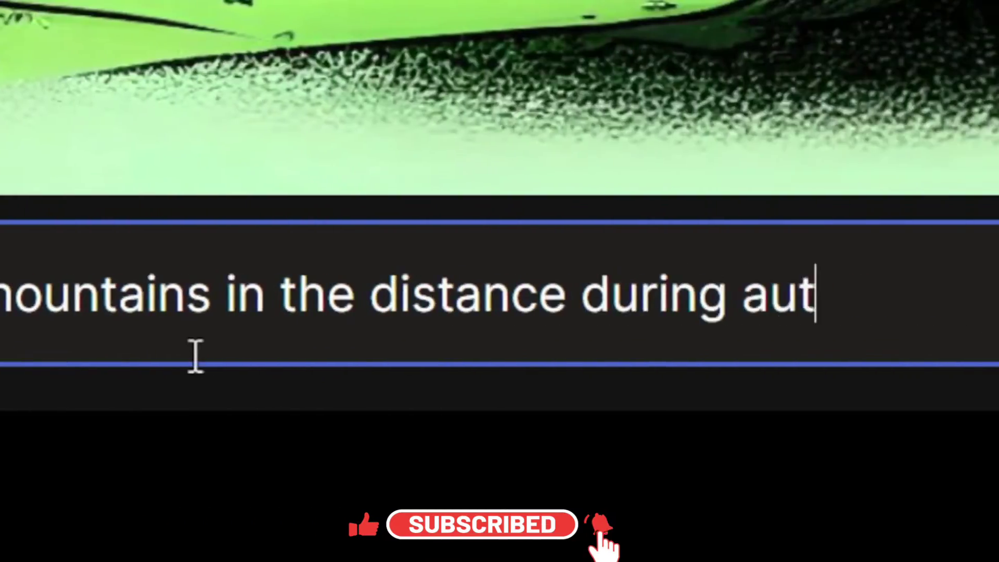
type("tail")
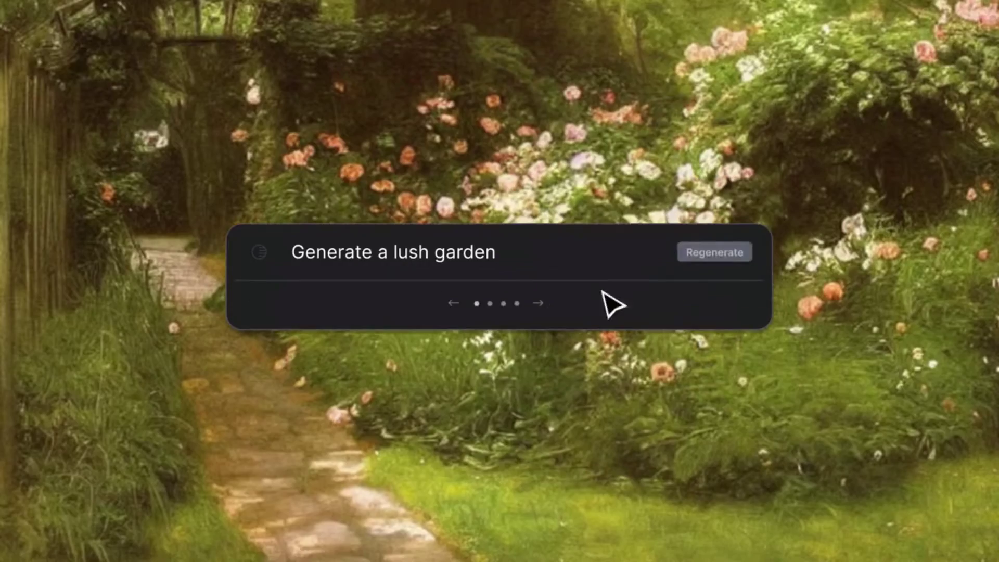
Browse the generated lush garden variations and submit the prompt "Fade in text 'Infinite Worlds'"
left_click(542, 304)
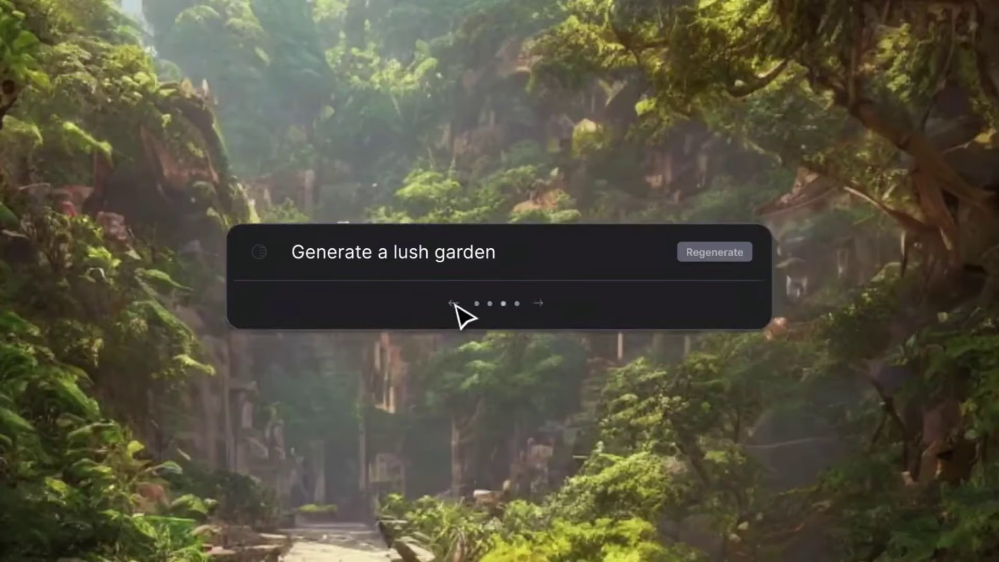
type("Sc")
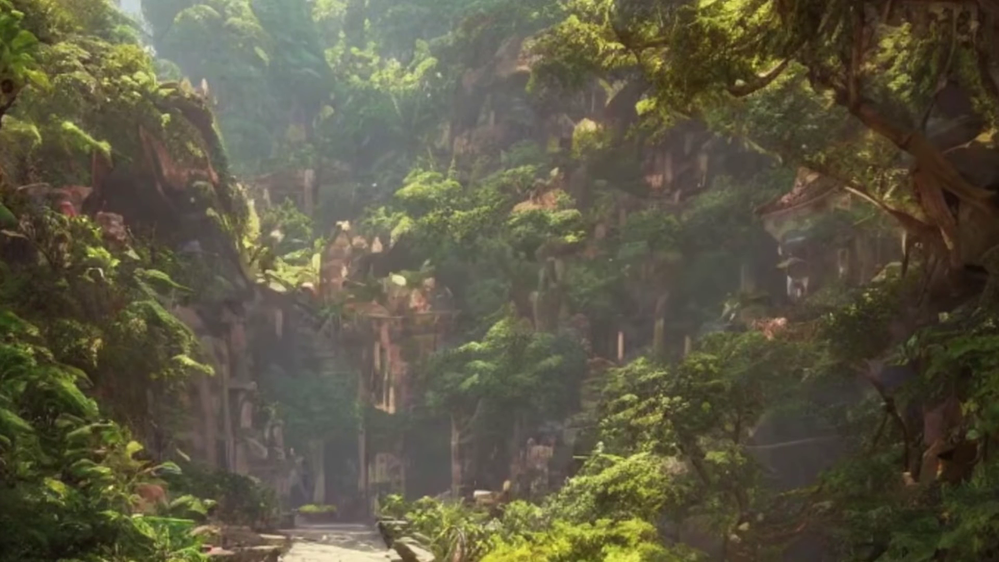
type("Fade in text 'Infinite Worlds'")
key("Return")
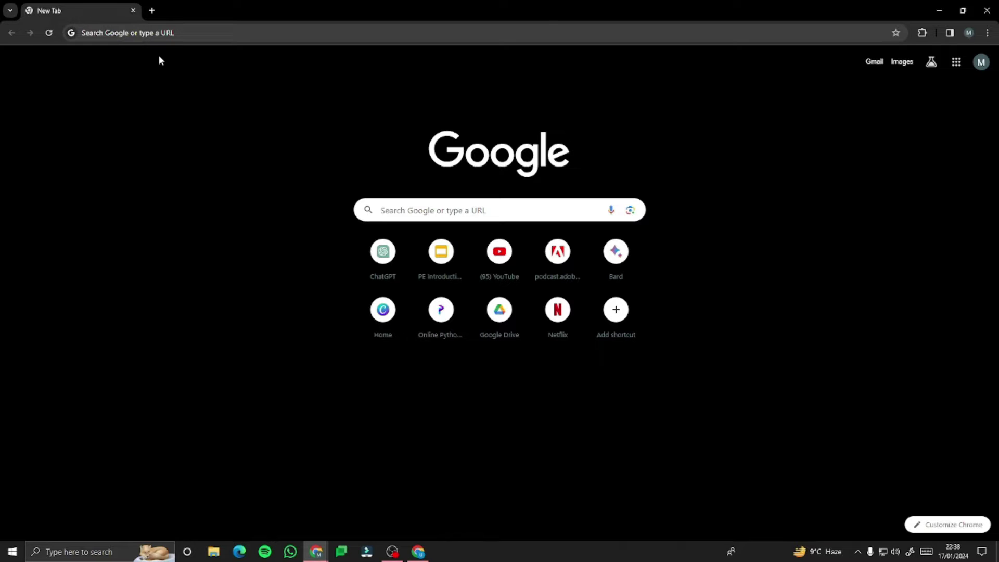
Search Google for "runway ai" and open the official Runway website from the results
left_click(313, 65)
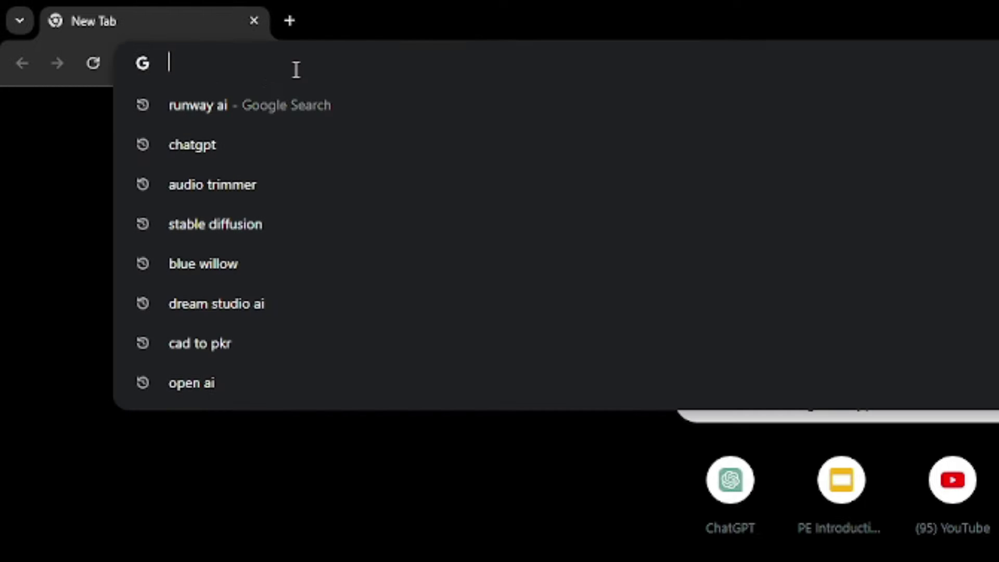
left_click(228, 106)
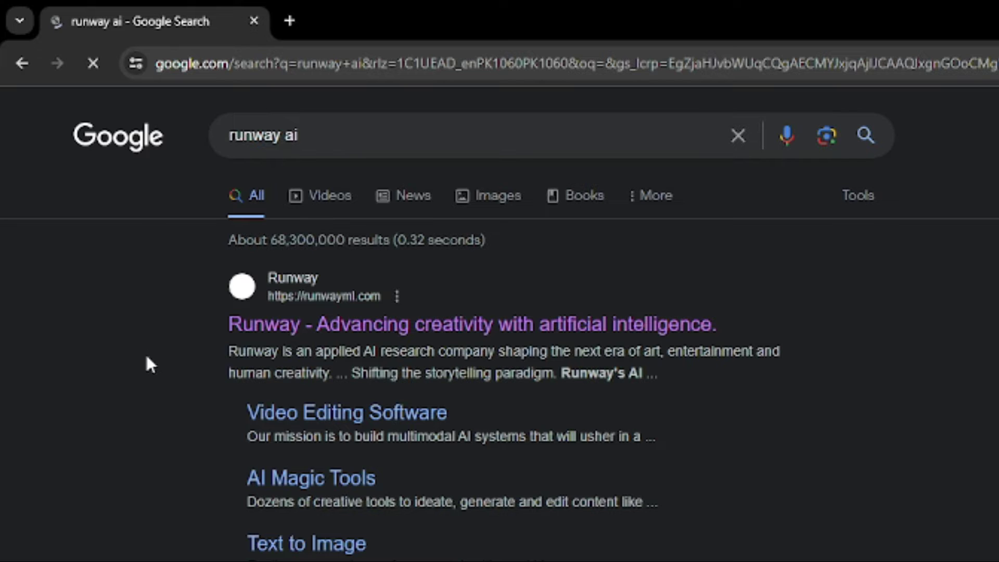
left_click(341, 330)
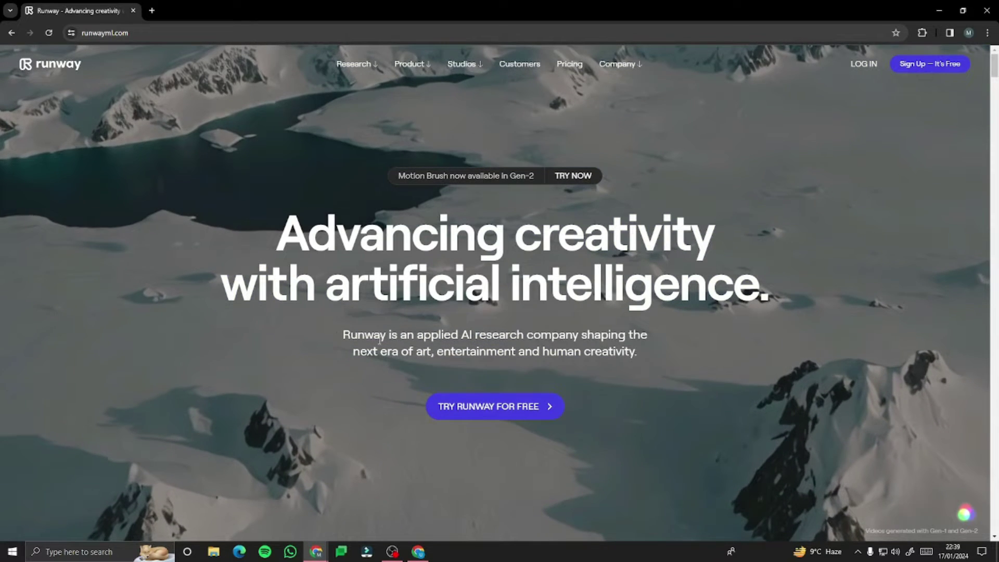
Look through the Runway homepage, from the company description to the Runway Research and Gen-2 sections
left_click_drag(525, 335, 636, 354)
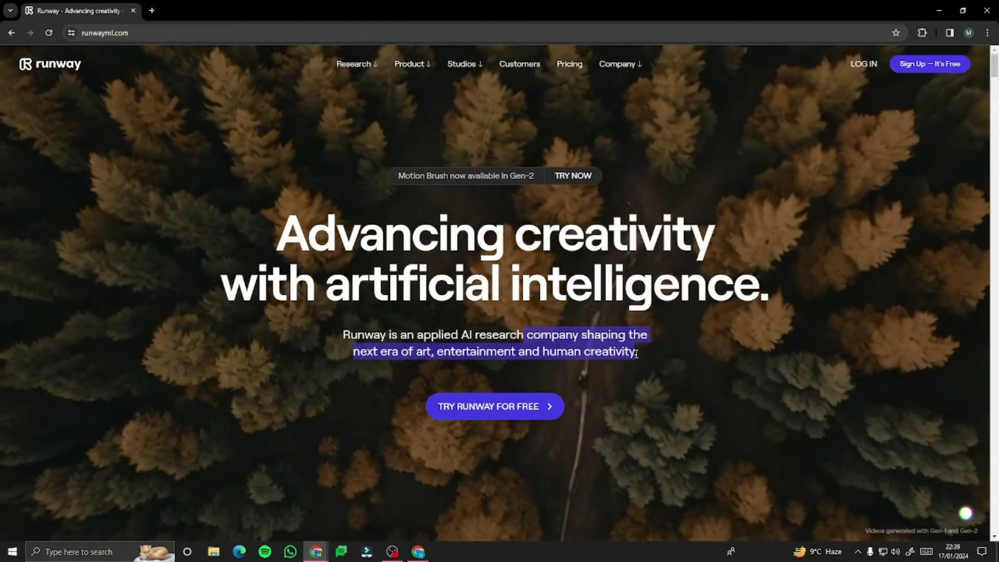
scroll(283, 340, "down", 2)
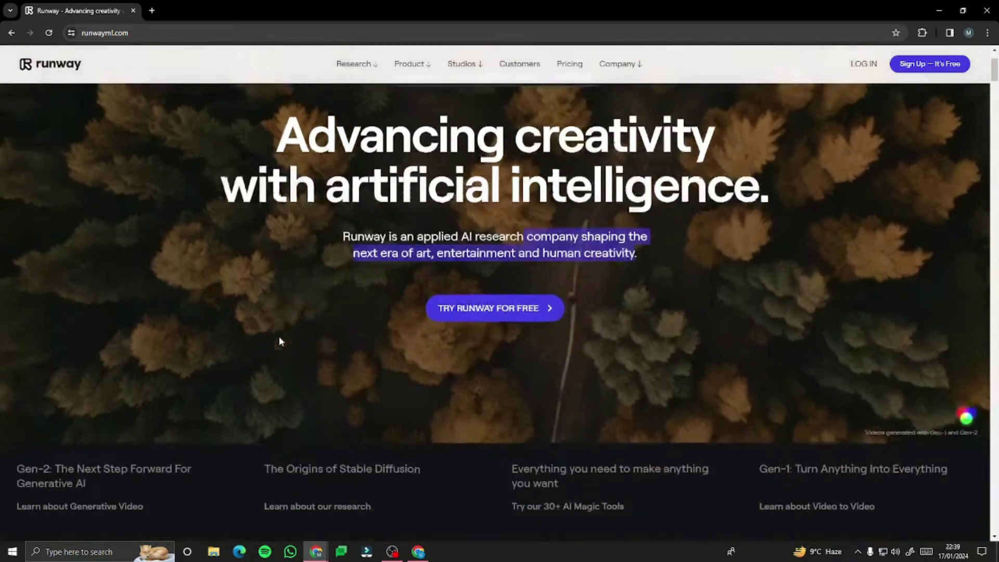
scroll(279, 337, "down", 10)
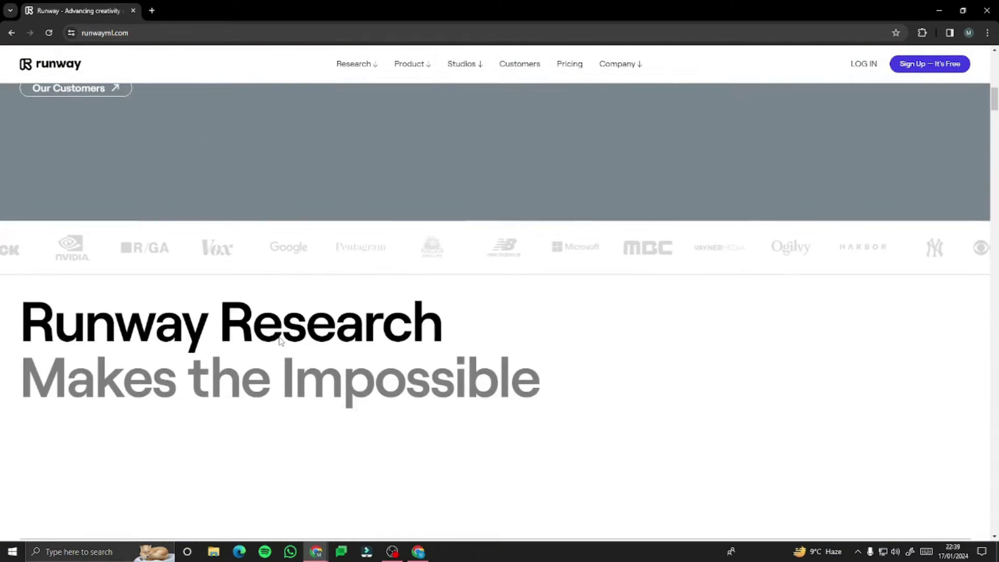
scroll(279, 339, "down", 3)
scroll(279, 340, "down", 4)
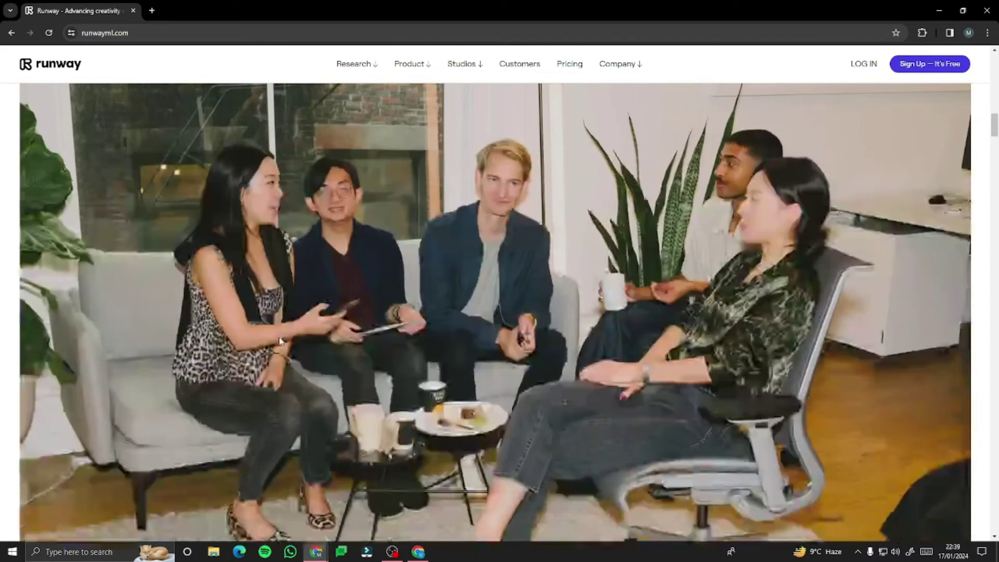
scroll(279, 339, "down", 12)
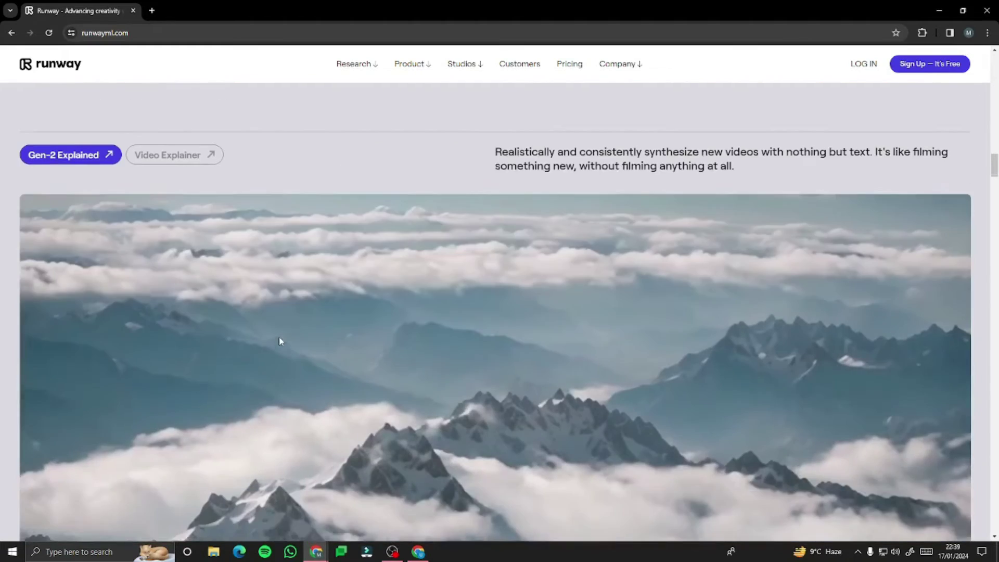
scroll(279, 340, "down", 2)
scroll(280, 341, "up", 9)
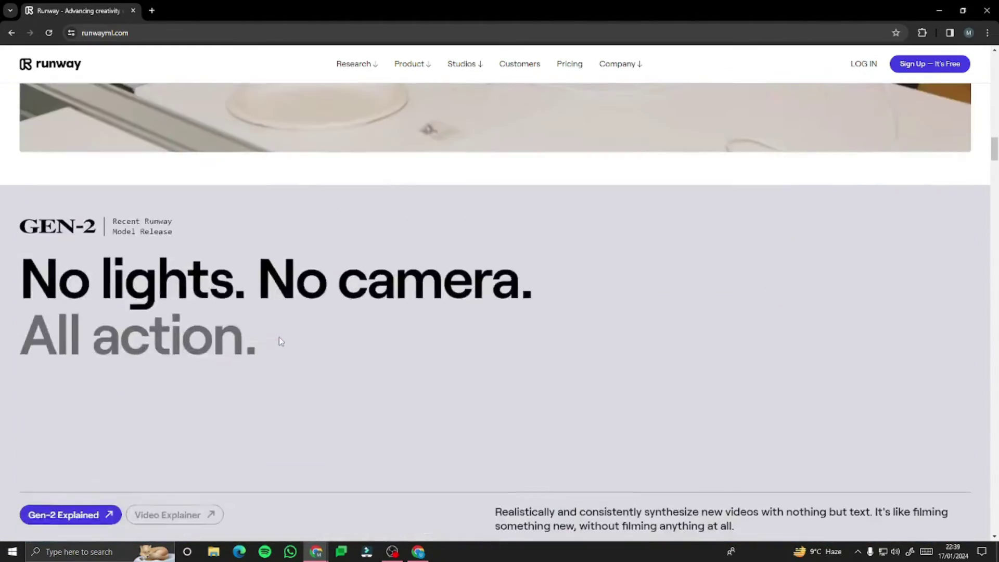
scroll(279, 339, "up", 15)
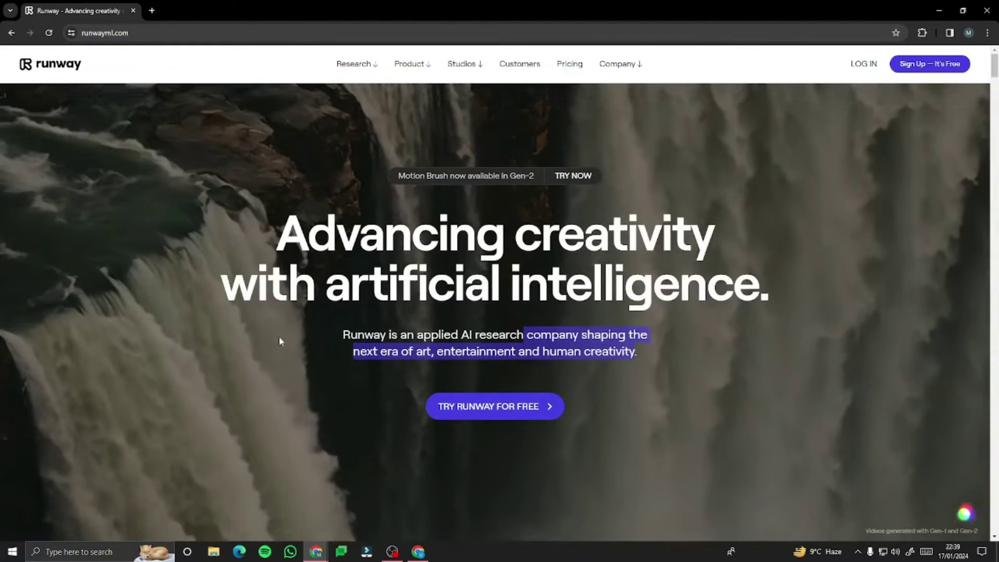
Enter Runway through its free trial and expand the Popular AI Magic Tools on the dashboard to show all tools
left_click(489, 400)
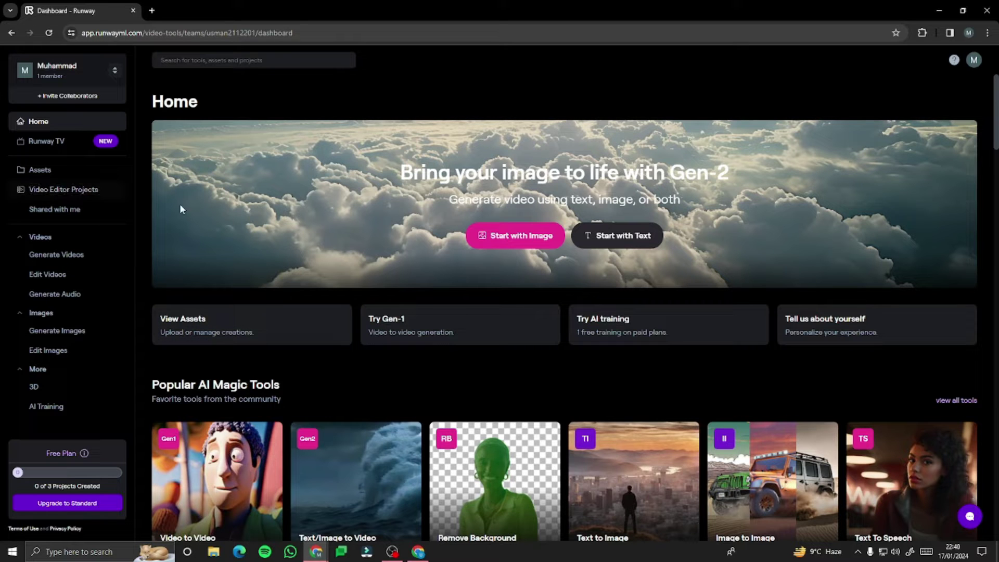
scroll(243, 186, "down", 1)
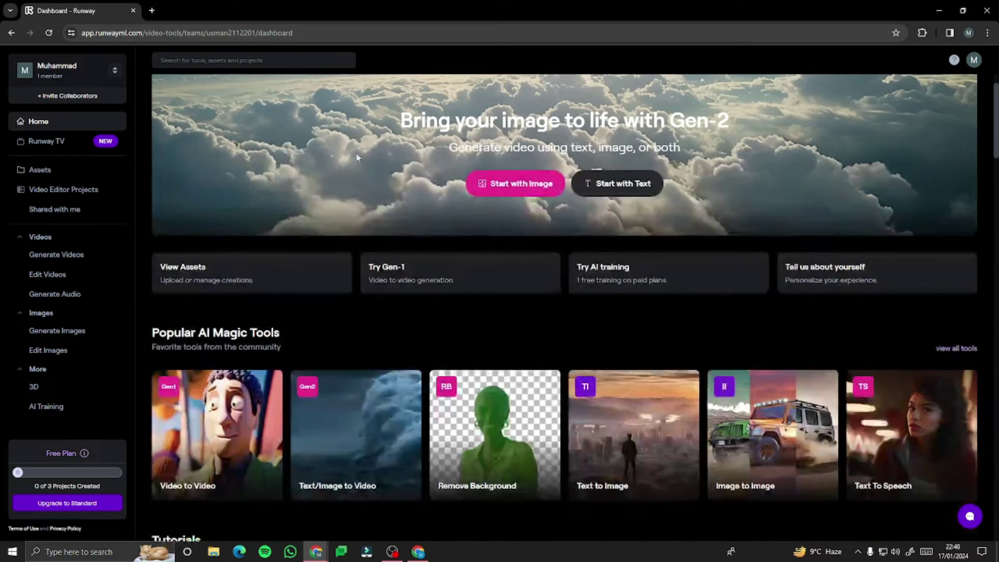
scroll(512, 158, "up", 1)
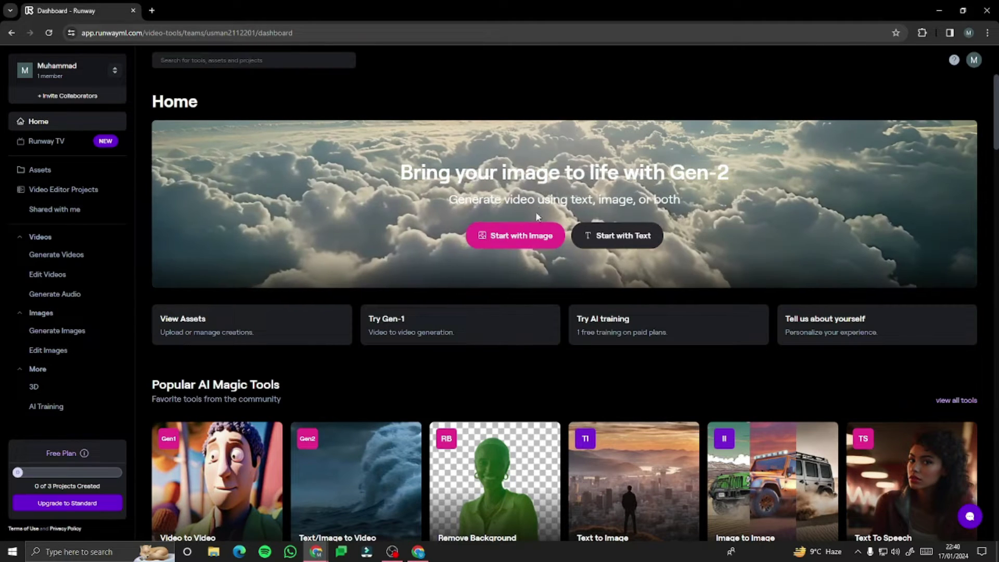
scroll(341, 298, "down", 2)
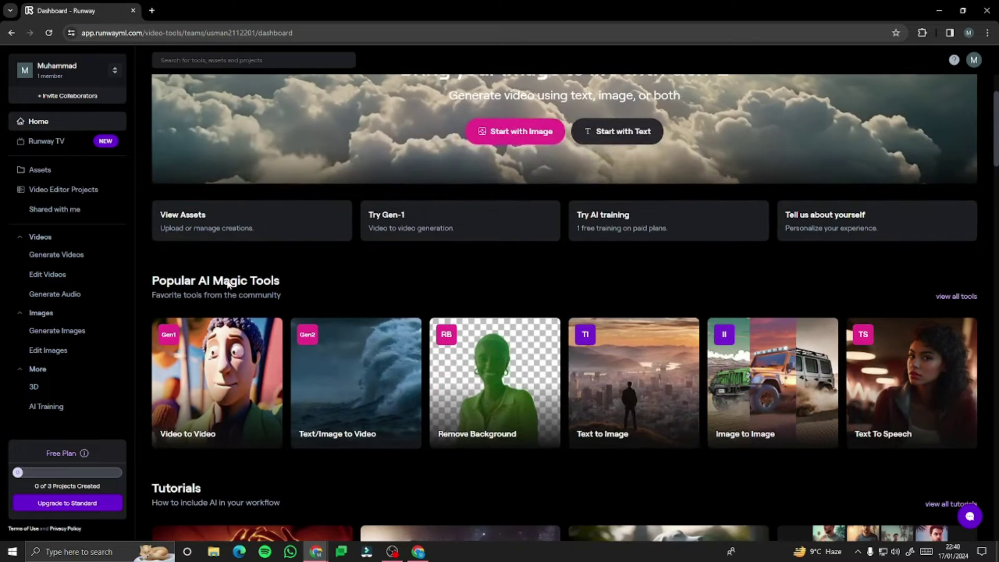
left_click(954, 297)
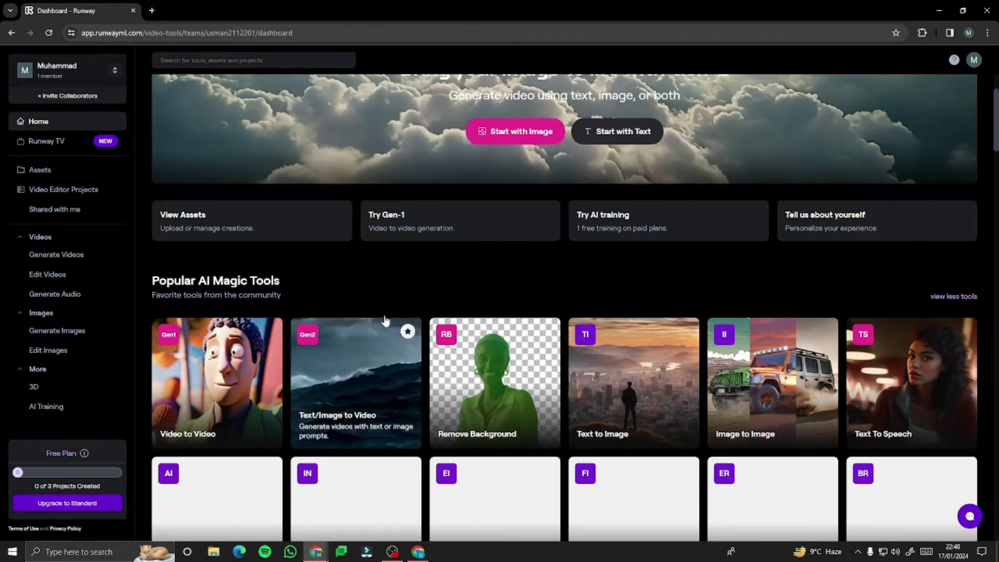
Examine the full set of AI Magic Tools, the Tutorials and the Discover and Remix gallery on the dashboard
scroll(314, 333, "down", 1)
scroll(315, 333, "down", 15)
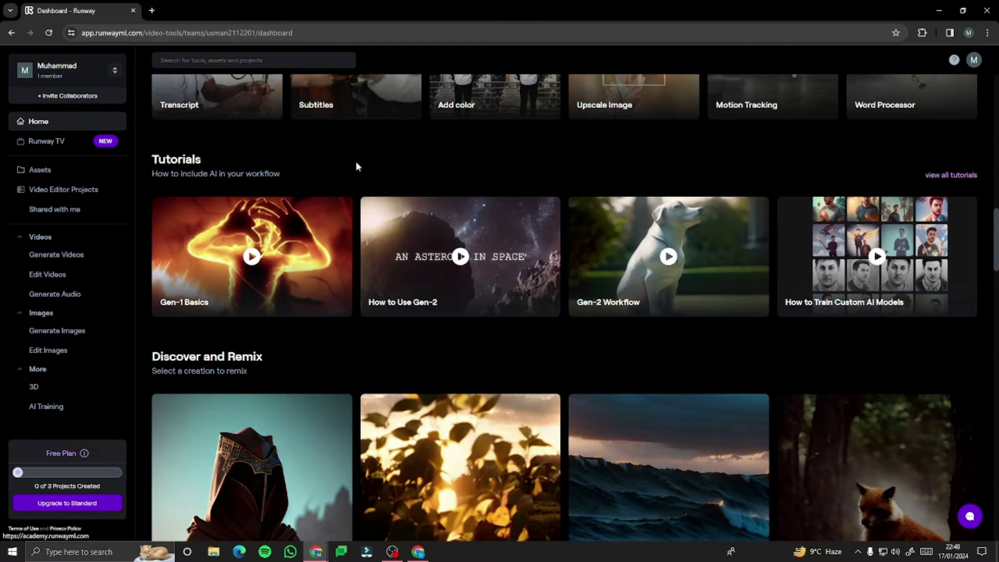
scroll(368, 296, "down", 2)
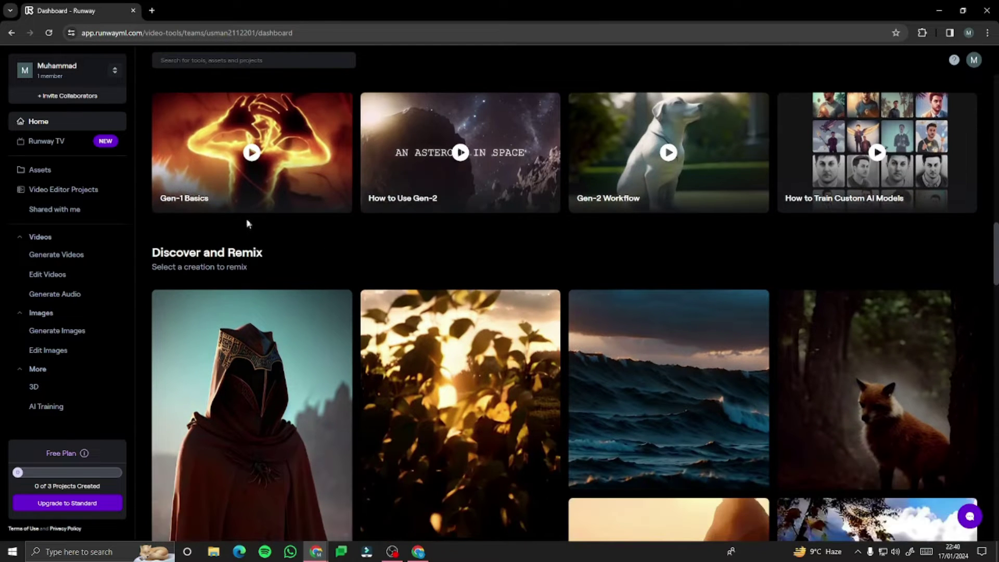
scroll(348, 249, "down", 4)
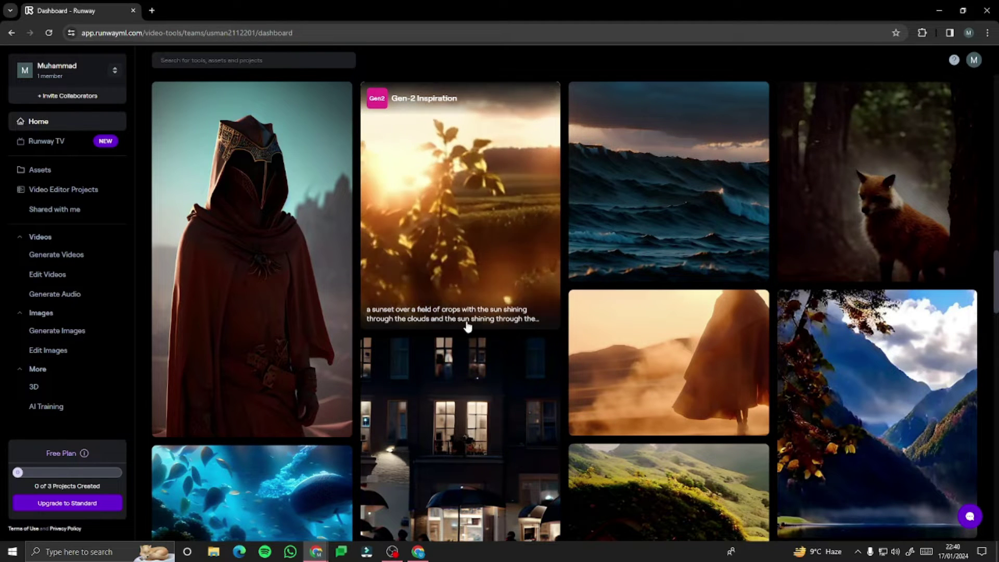
scroll(486, 331, "down", 3)
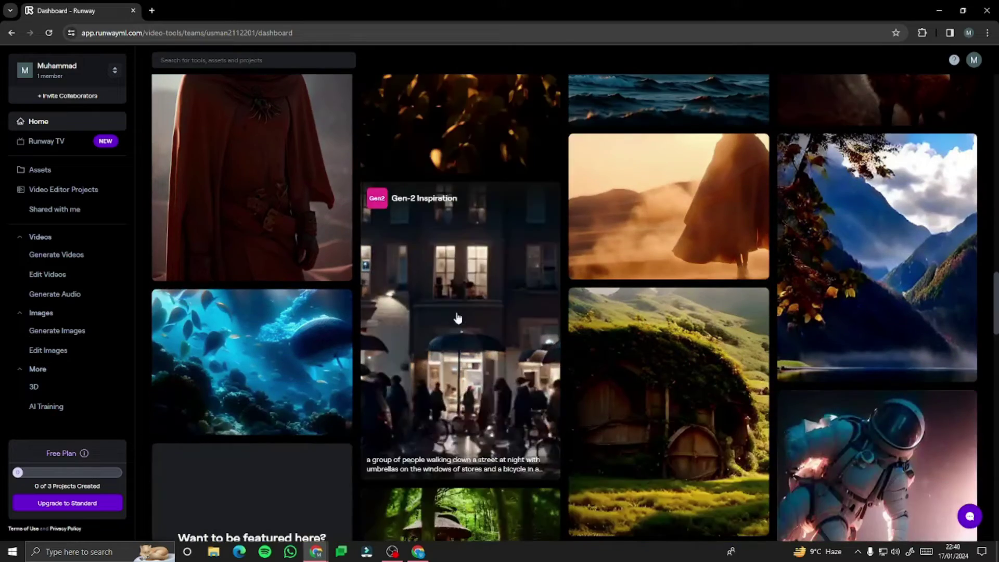
scroll(458, 314, "down", 5)
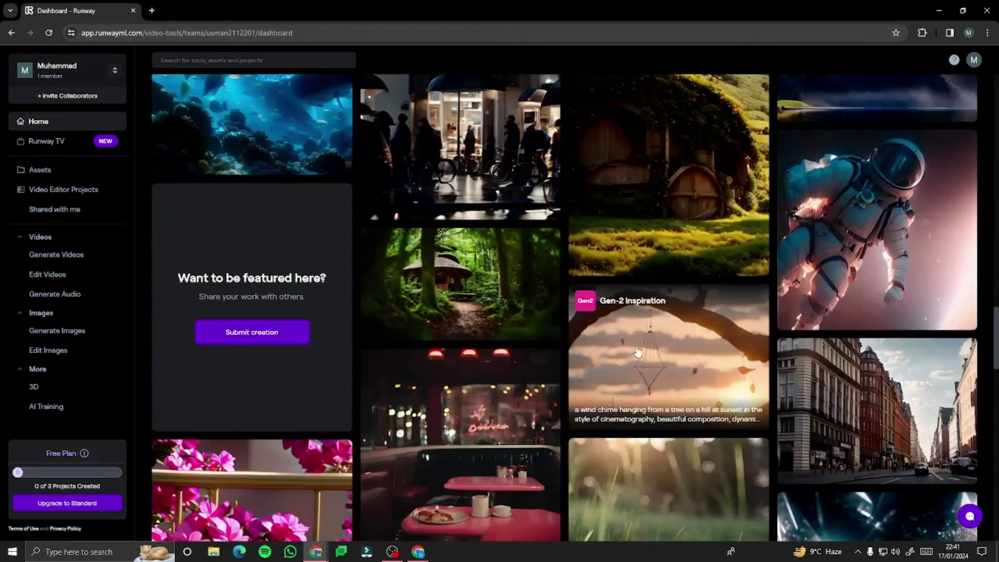
scroll(308, 374, "down", 15)
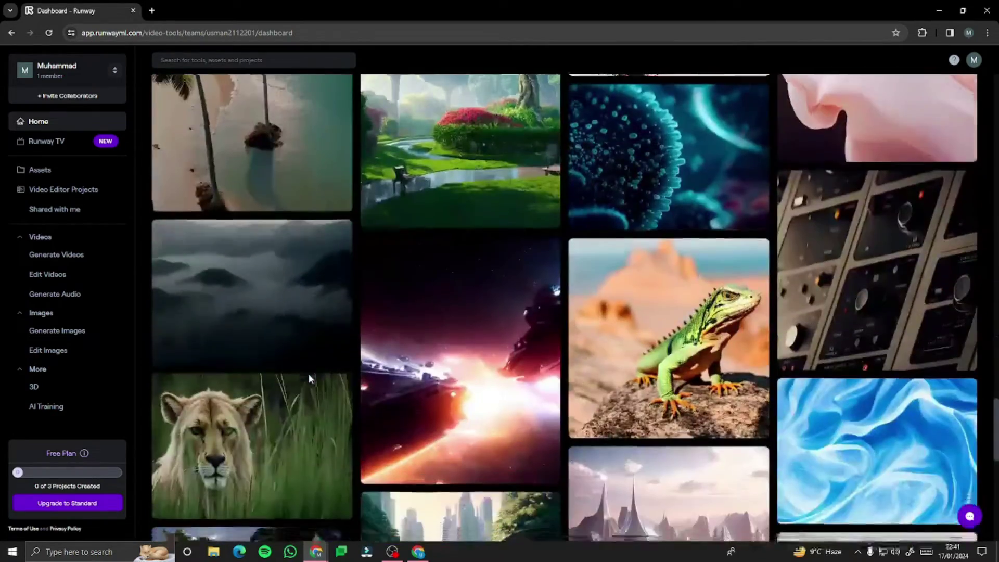
scroll(310, 378, "down", 4)
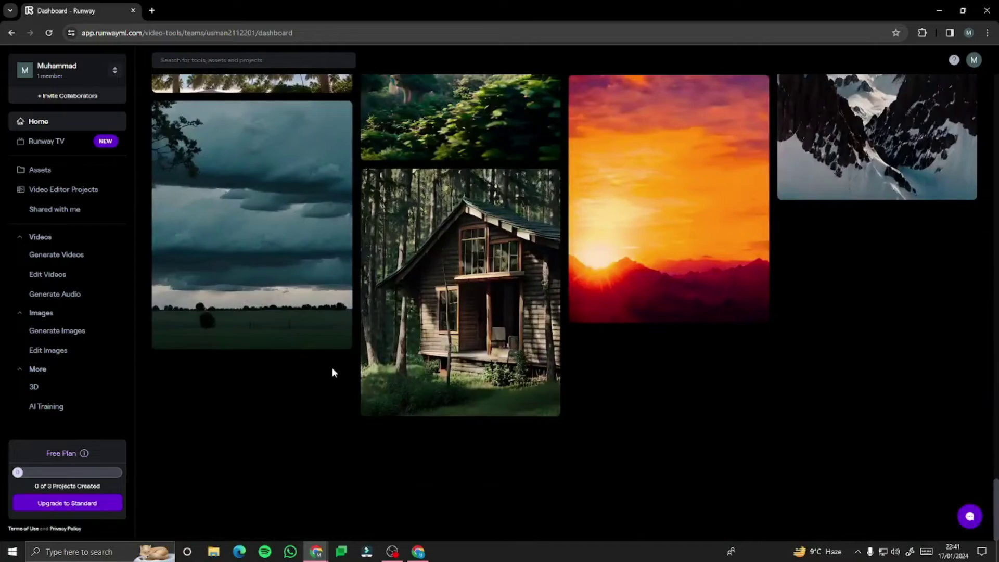
scroll(333, 372, "up", 6)
scroll(332, 367, "up", 15)
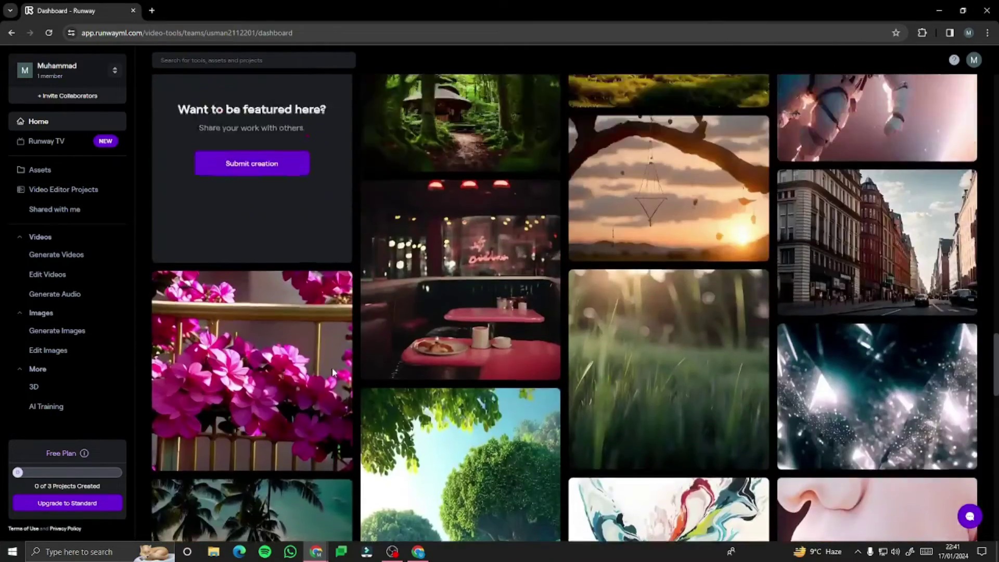
scroll(332, 367, "up", 15)
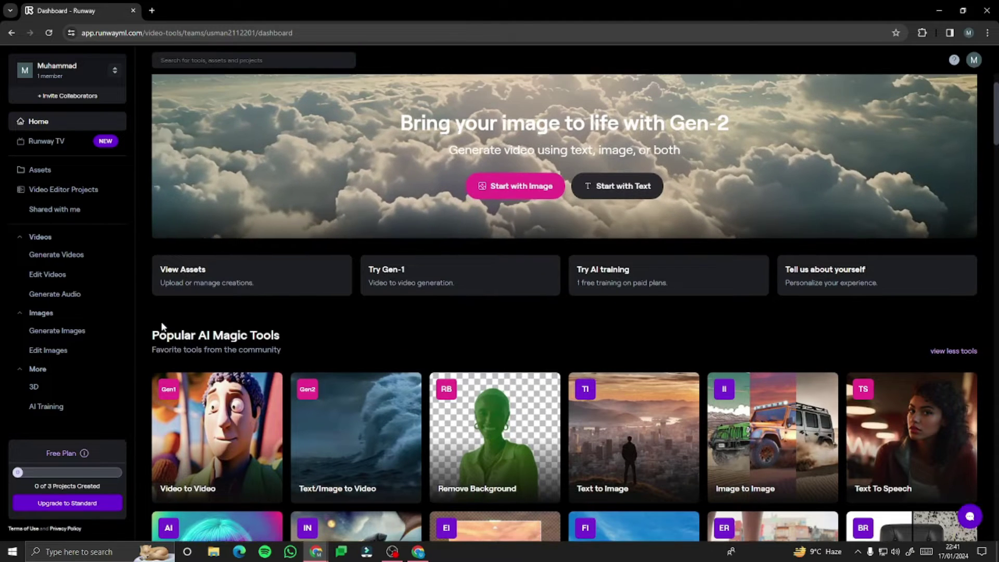
View the workspace upgrade plans with monthly pricing
scroll(162, 325, "up", 2)
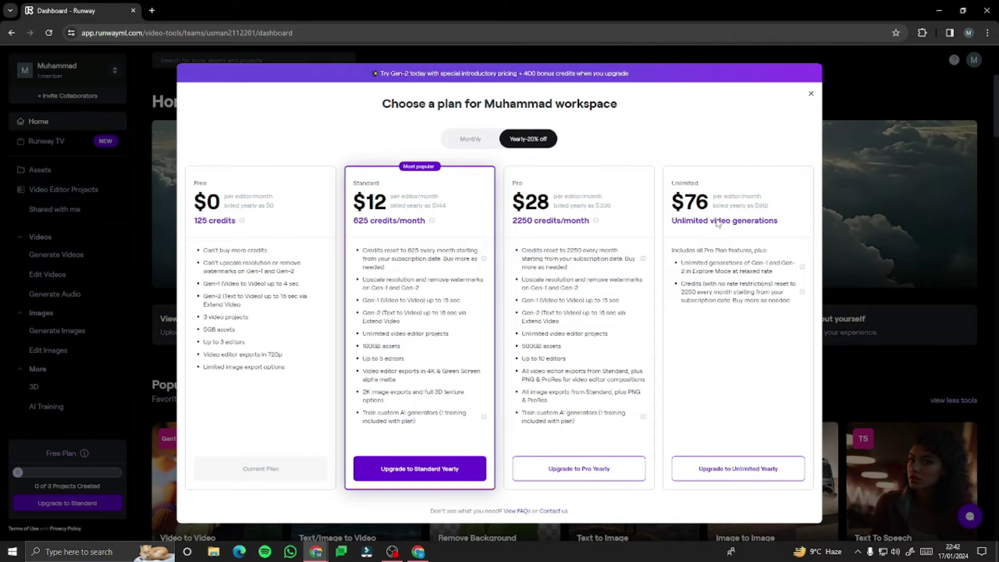
left_click(469, 139)
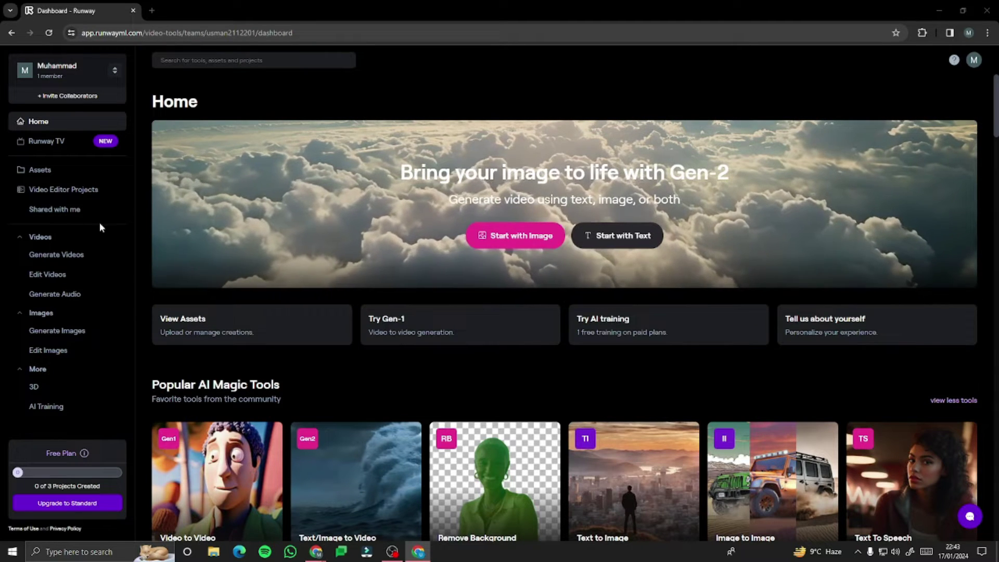
Open the Text to Image tool from the Popular AI Magic Tools
scroll(692, 325, "down", 4)
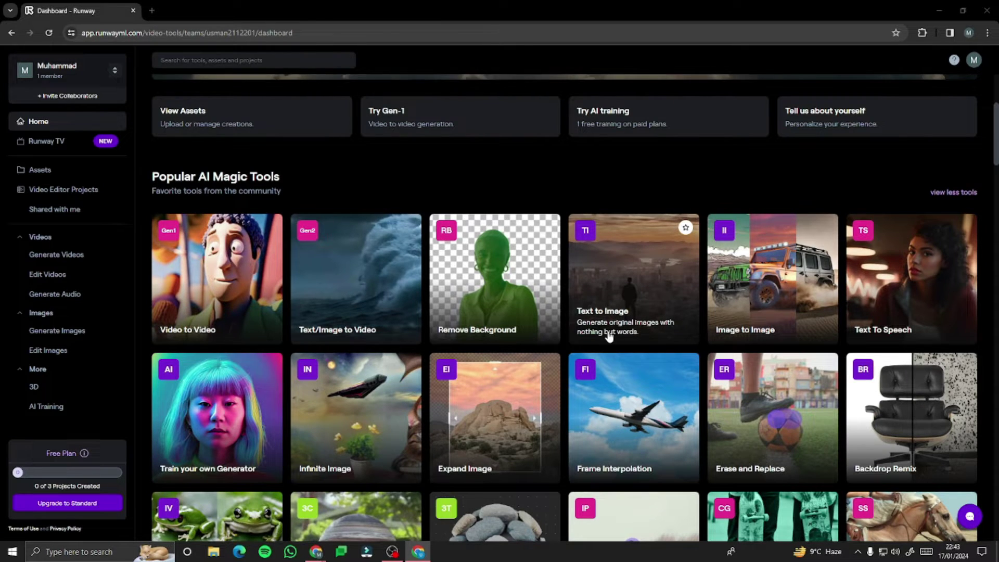
left_click(661, 311)
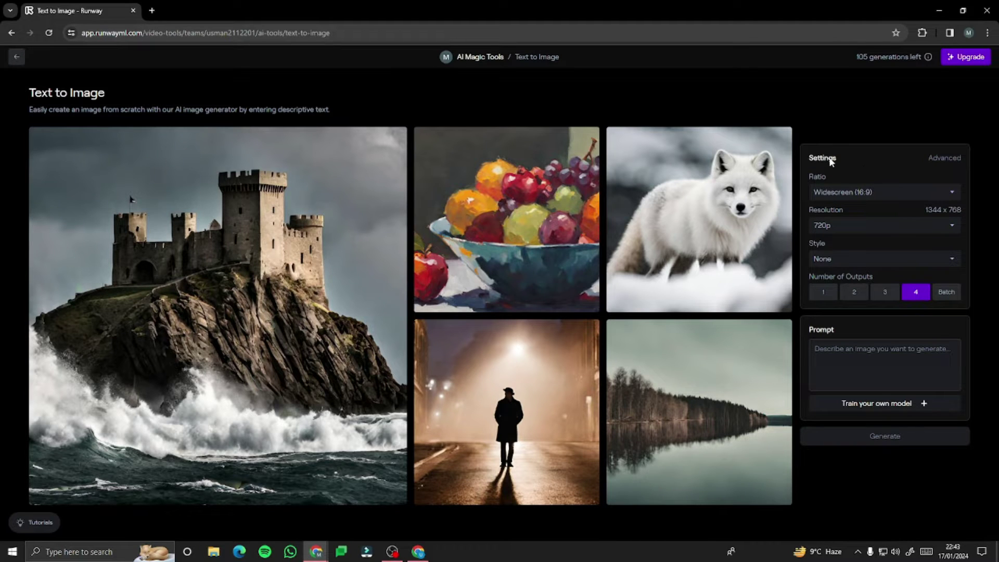
Examine the available ratio, resolution and style options in the Text to Image settings
left_click(868, 193)
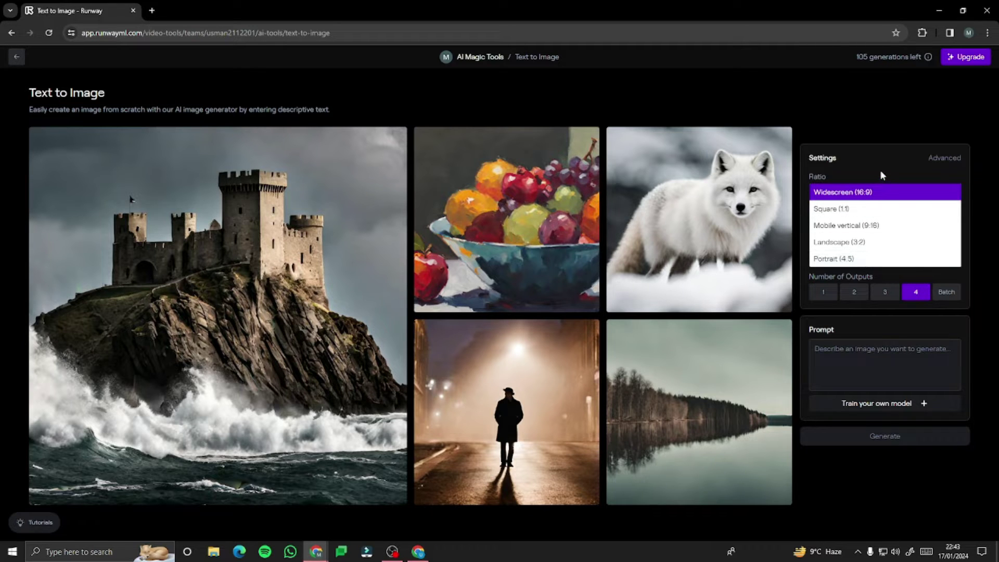
left_click(882, 175)
left_click(861, 228)
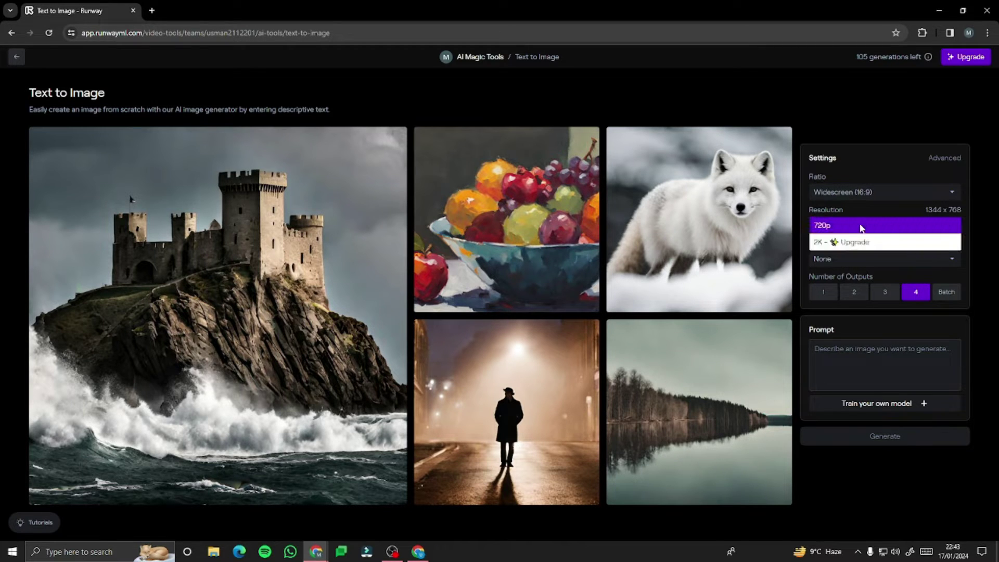
left_click(862, 228)
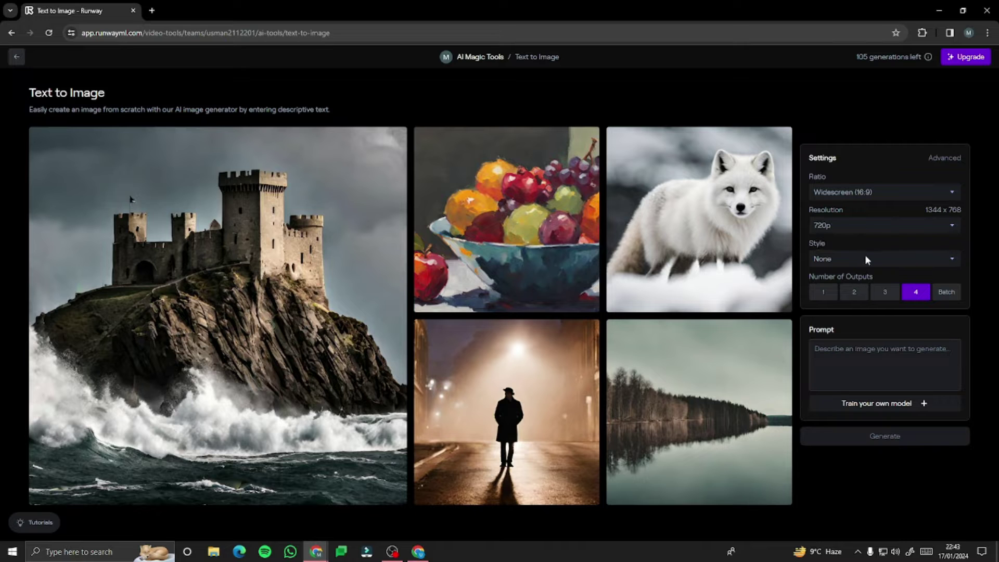
left_click(869, 258)
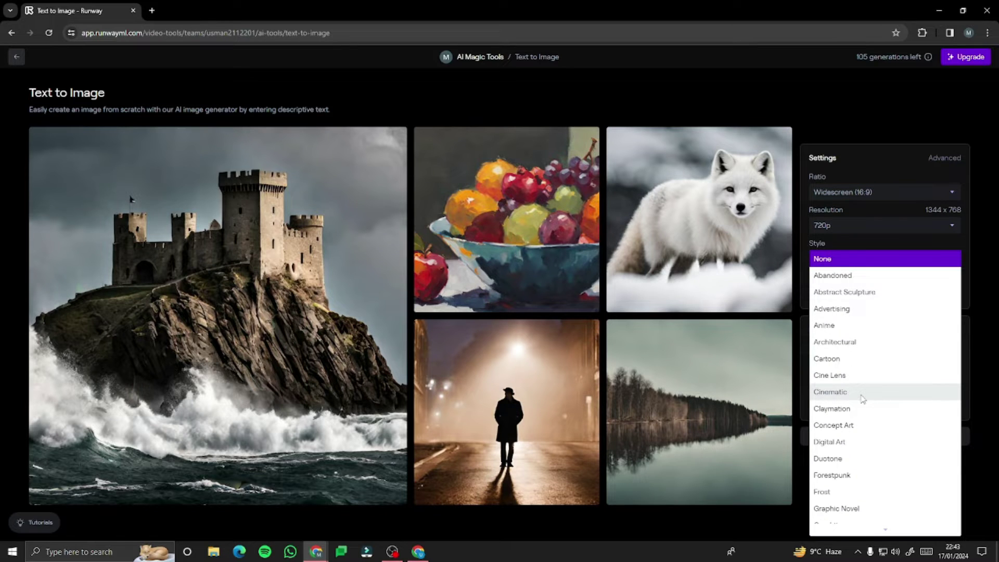
scroll(863, 399, "down", 1)
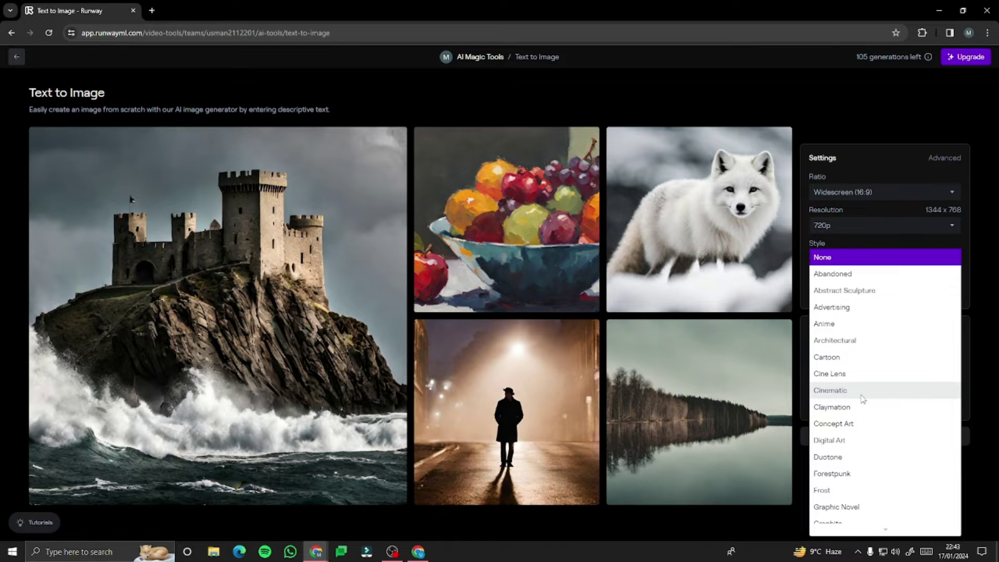
scroll(864, 399, "down", 2)
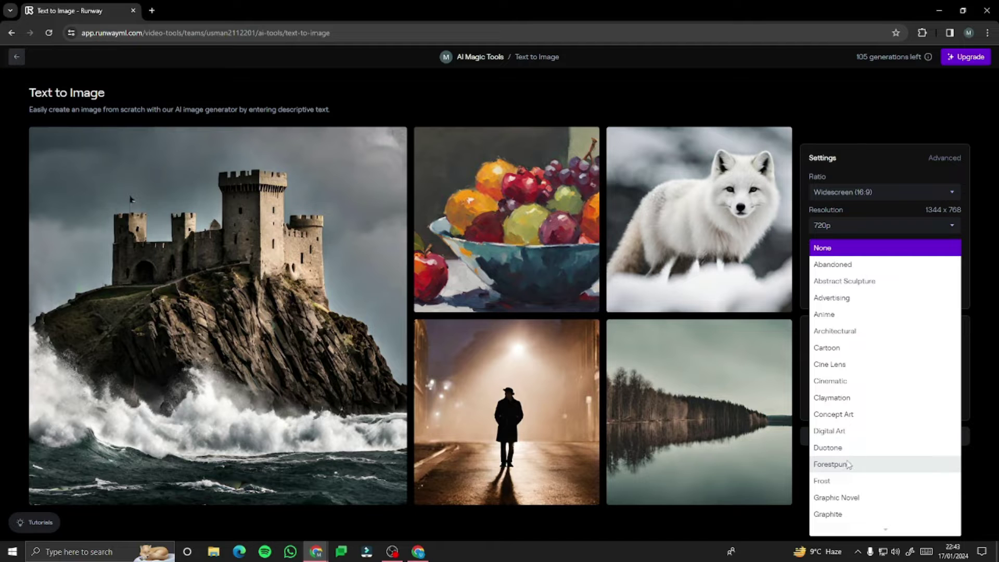
left_click(800, 259)
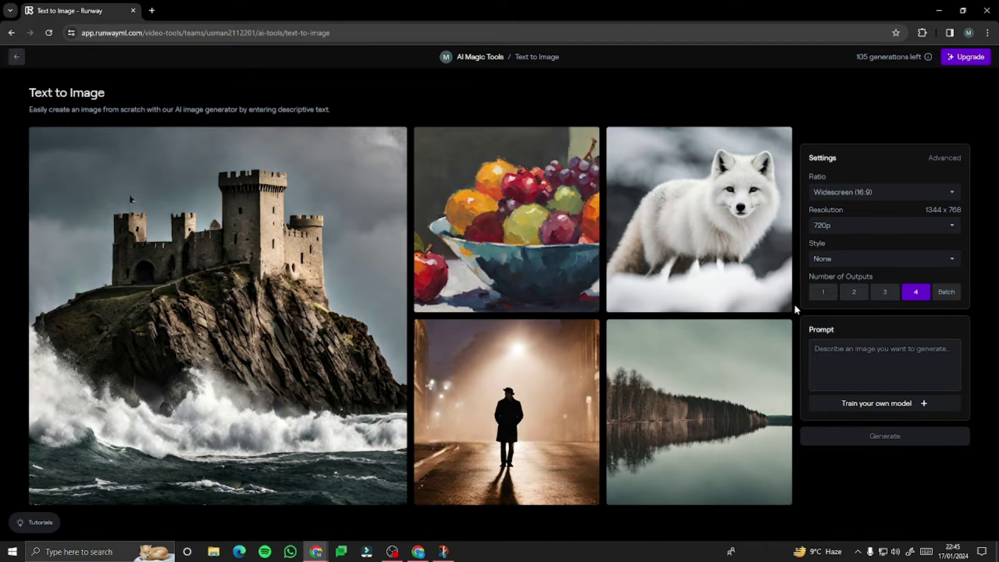
Paste the prompt describing a young female mage with long blue hair and mystical green eyes in a mystical forest with bioluminescent plants
left_click(826, 352)
key("ctrl+v")
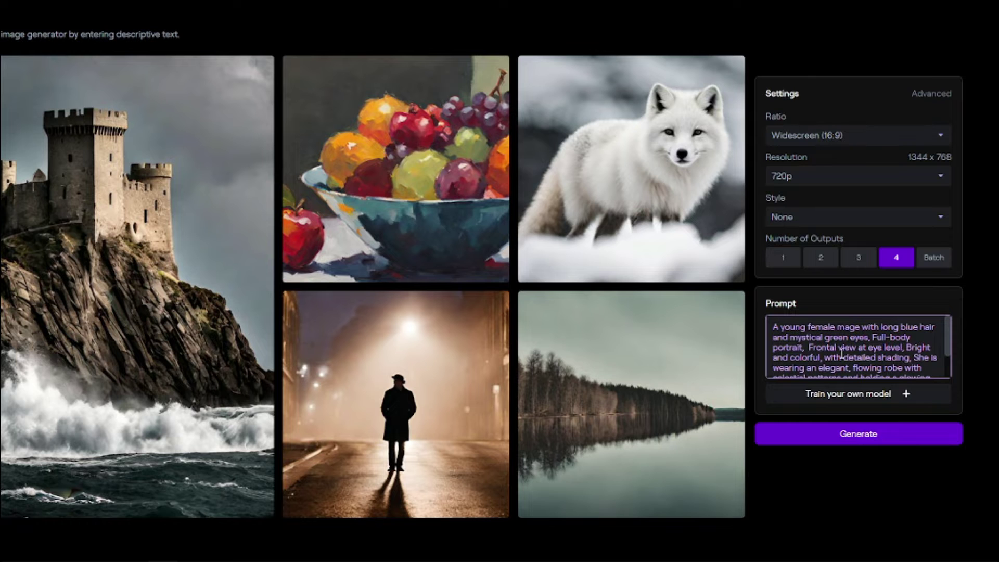
scroll(820, 354, "down", 2)
scroll(849, 344, "up", 2)
Examine the mage prompt part by part: the subject, the full-body portrait framing, the view and rendering, and the clothing and setting
left_click_drag(775, 327, 870, 344)
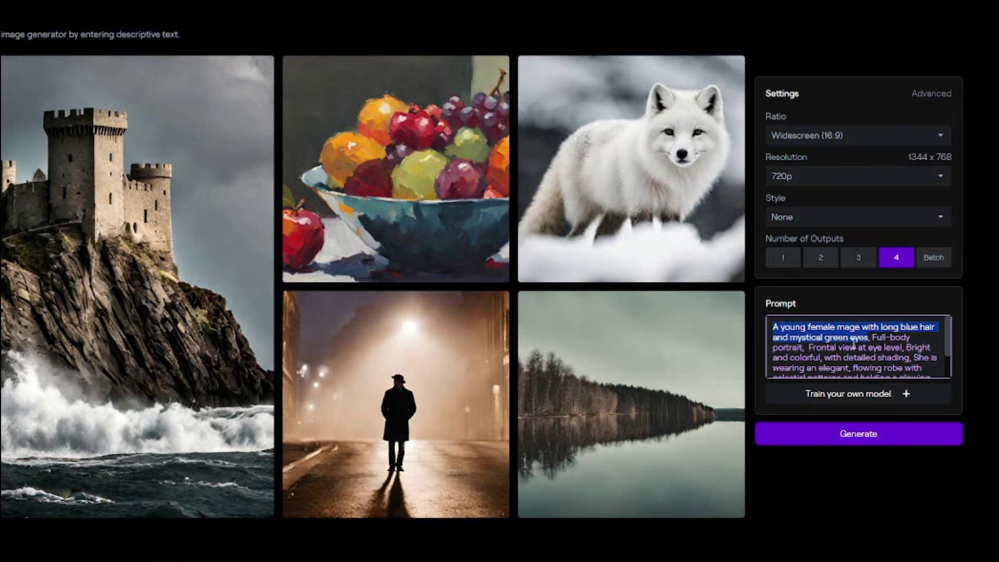
left_click_drag(872, 338, 805, 348)
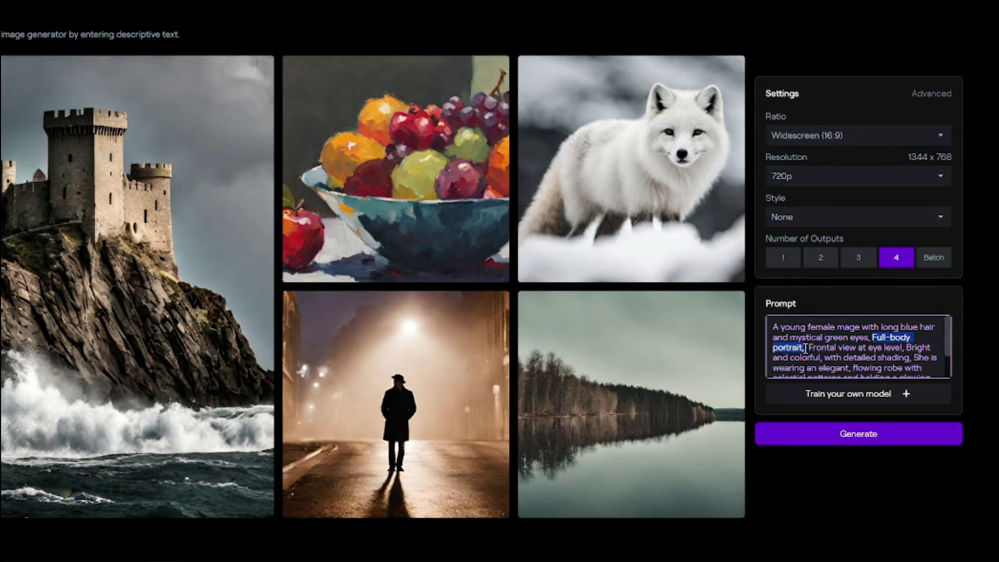
left_click(820, 349)
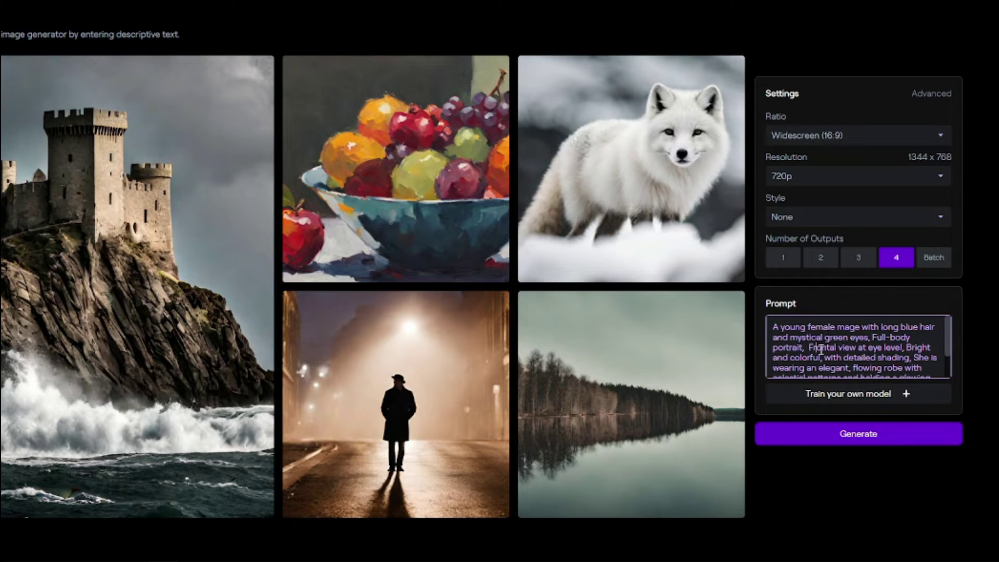
mouse_move(803, 348)
left_mouse_down()
mouse_move(906, 348)
mouse_move(910, 358)
mouse_move(926, 341)
mouse_move(918, 364)
left_mouse_up()
scroll(912, 359, "down", 2)
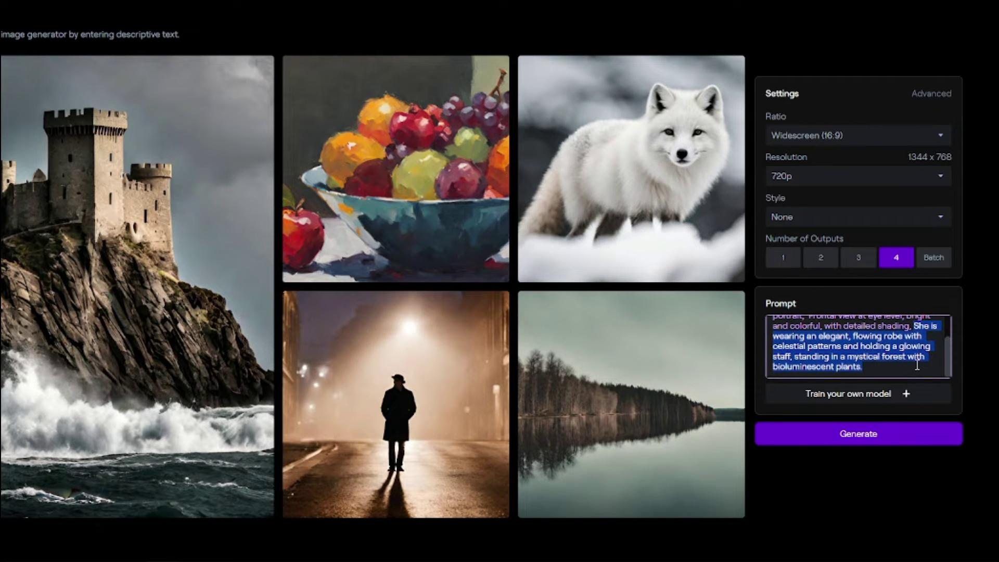
scroll(918, 364, "up", 2)
scroll(822, 337, "down", 2)
scroll(822, 338, "up", 2)
left_click(775, 328)
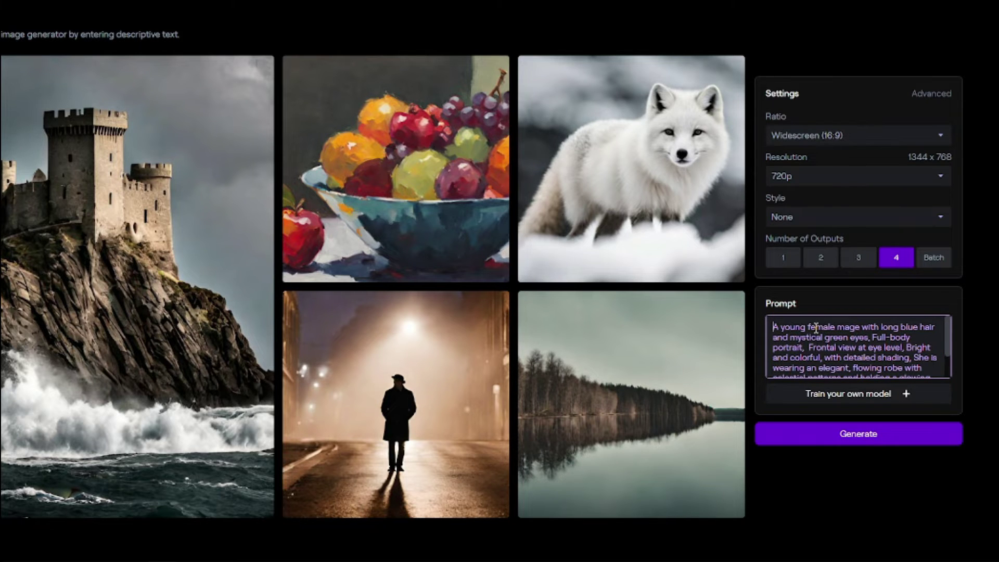
Check the style options, keep None, and generate four widescreen images from the mage prompt
left_click(836, 217)
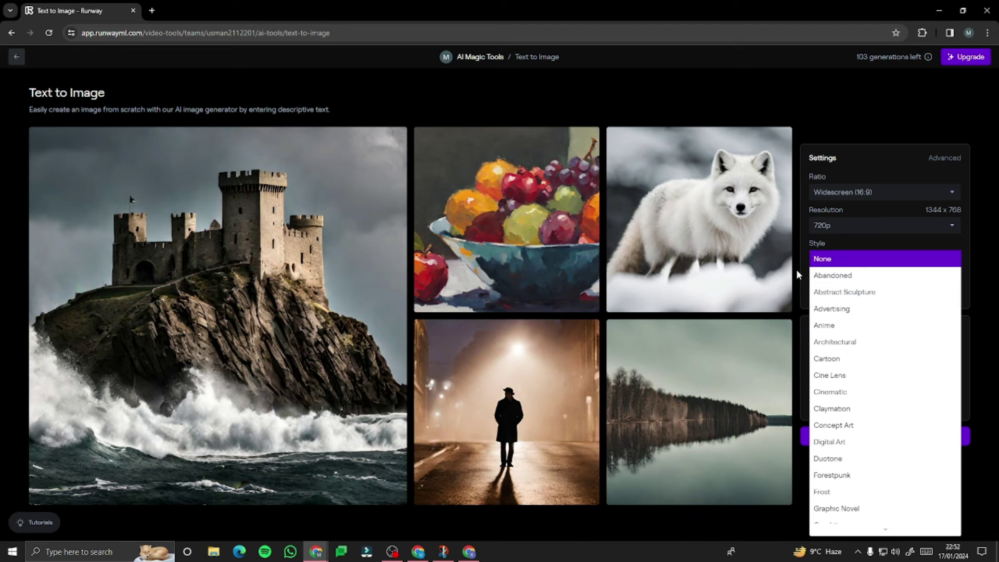
left_click(796, 270)
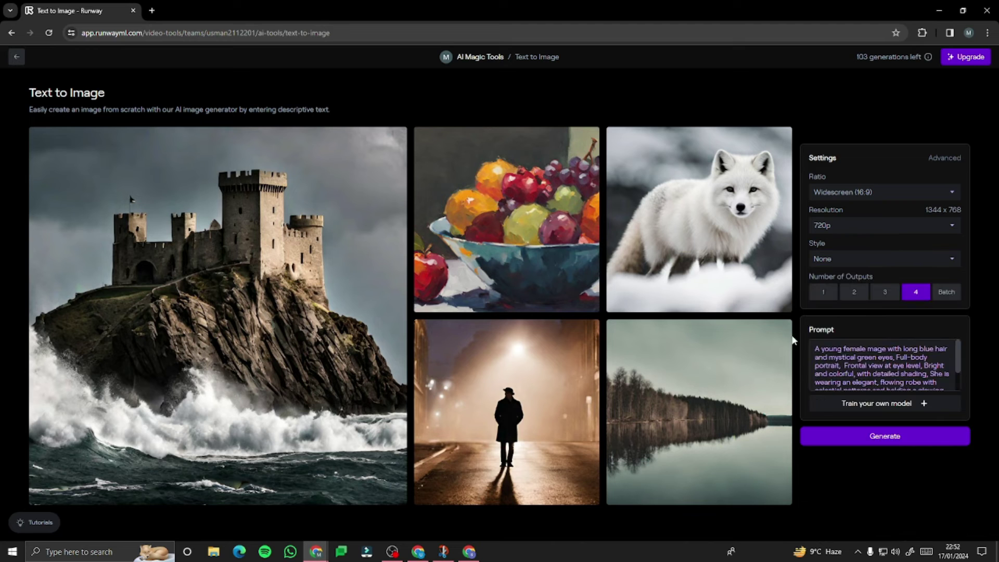
left_click(859, 437)
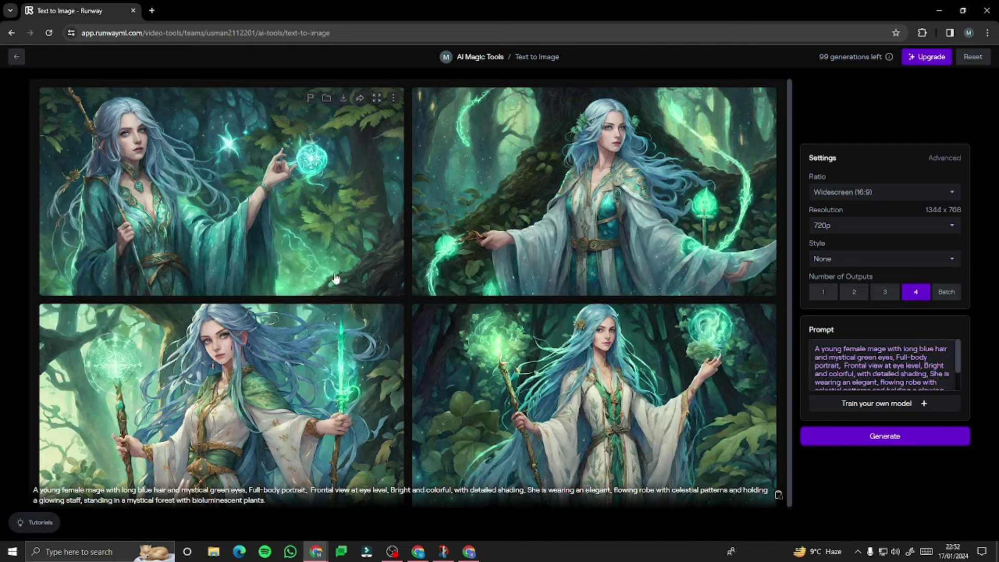
View the generated unstyled mage images enlarged one after another and close the viewer
left_click(289, 212)
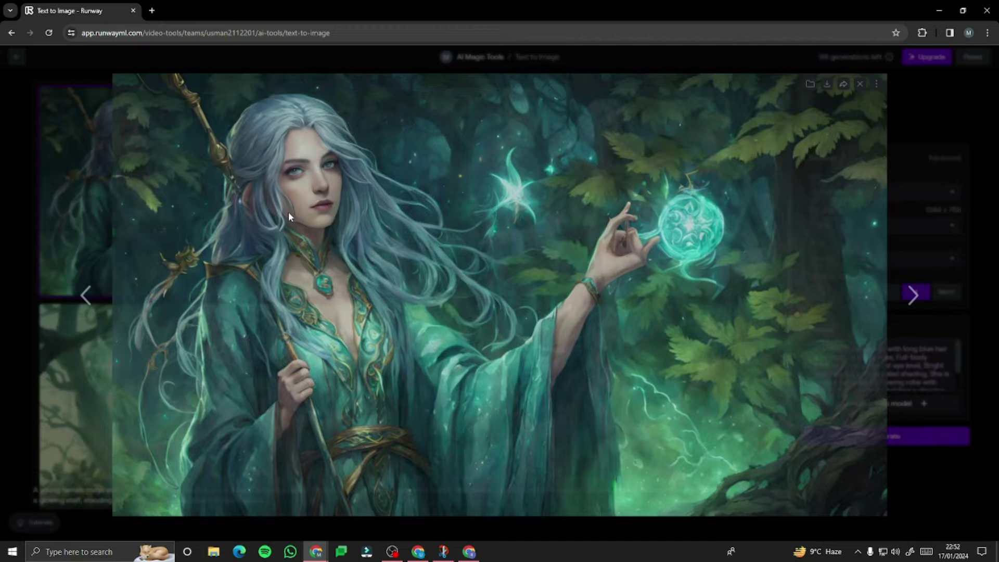
left_click(915, 293)
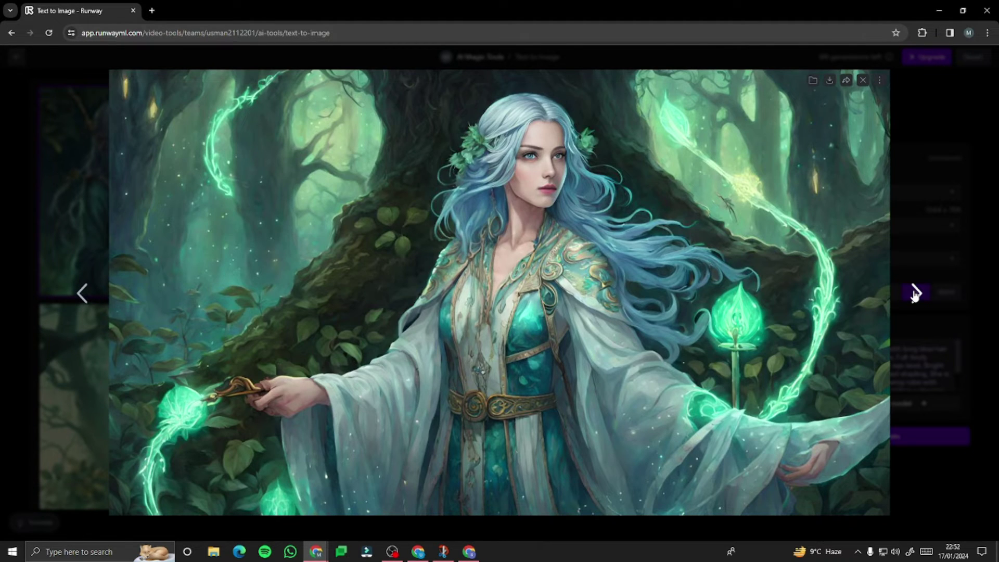
left_click(915, 293)
left_click(916, 294)
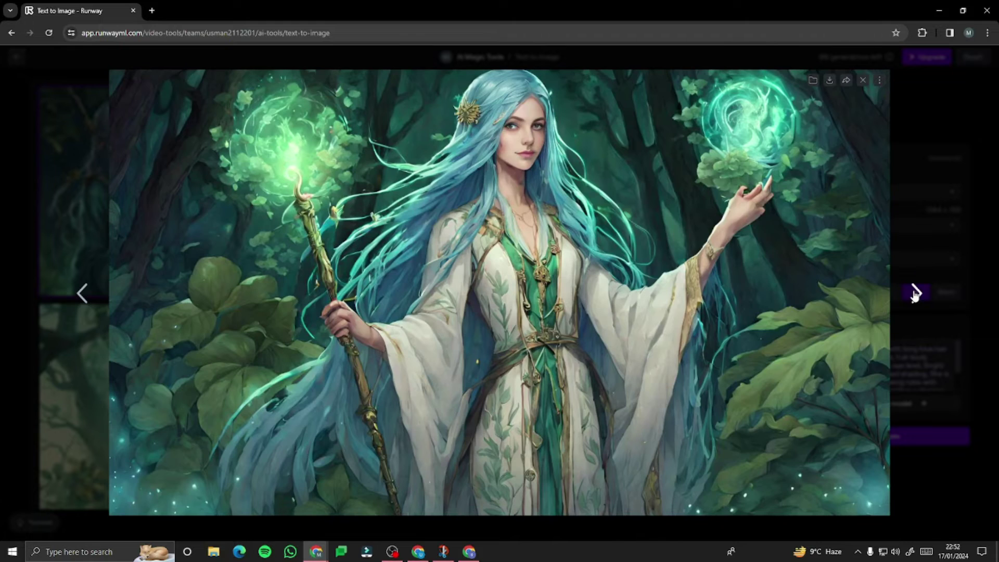
left_click(864, 81)
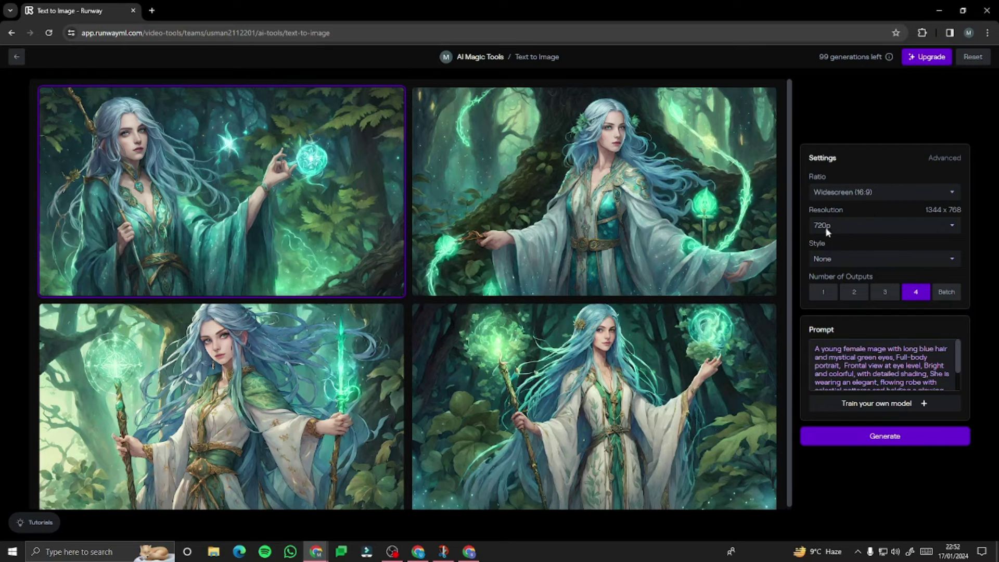
Set the style to Anime and generate four images from the same mage prompt
left_click(865, 259)
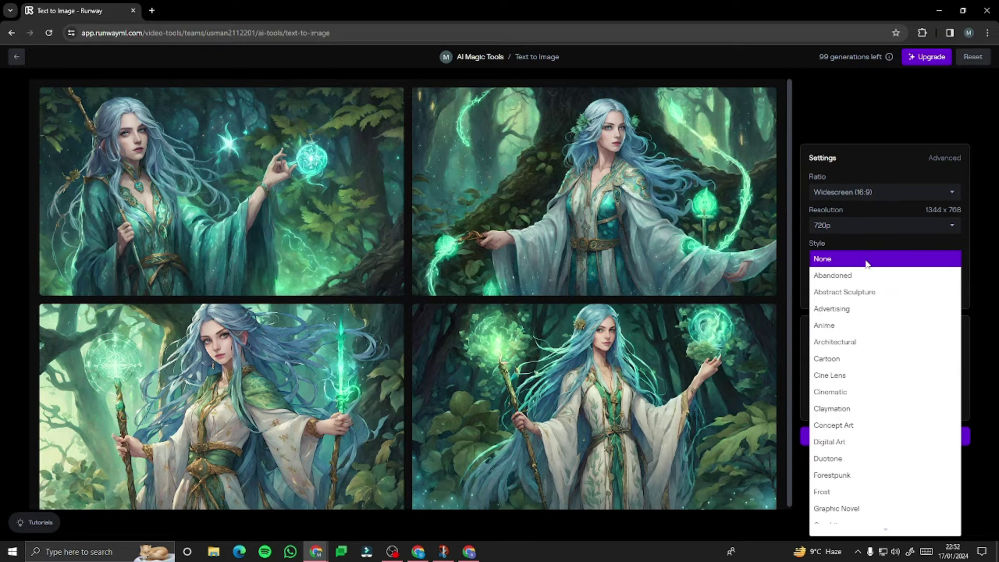
left_click(838, 326)
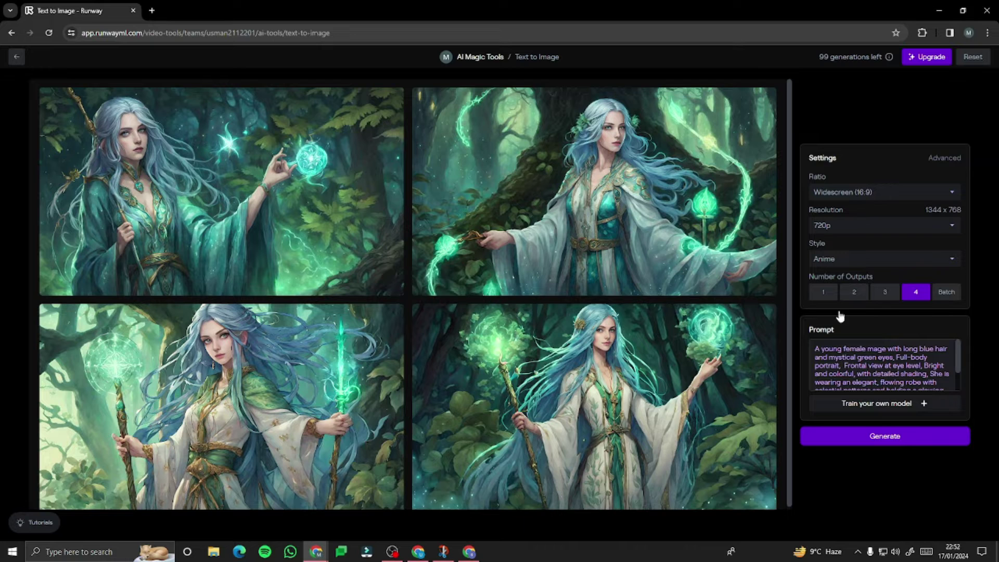
left_click(870, 440)
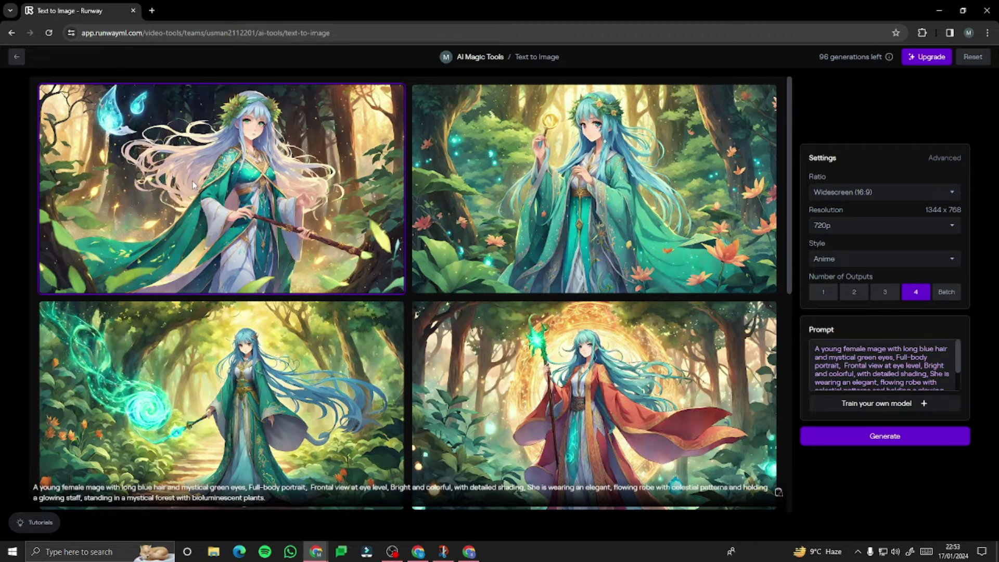
View the generated anime mage images enlarged one after another, starting with the first, and close the viewer
left_click(376, 95)
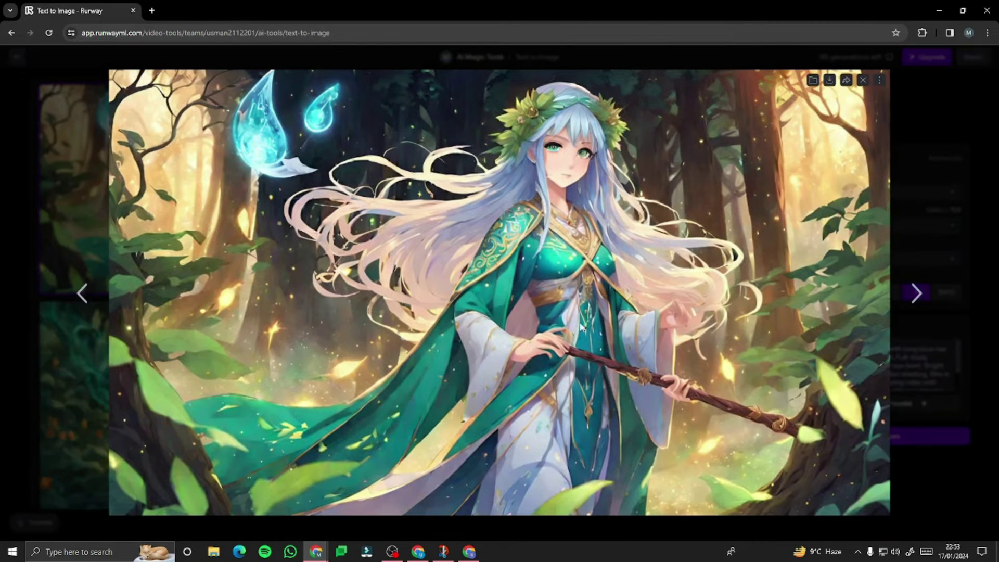
left_click(916, 295)
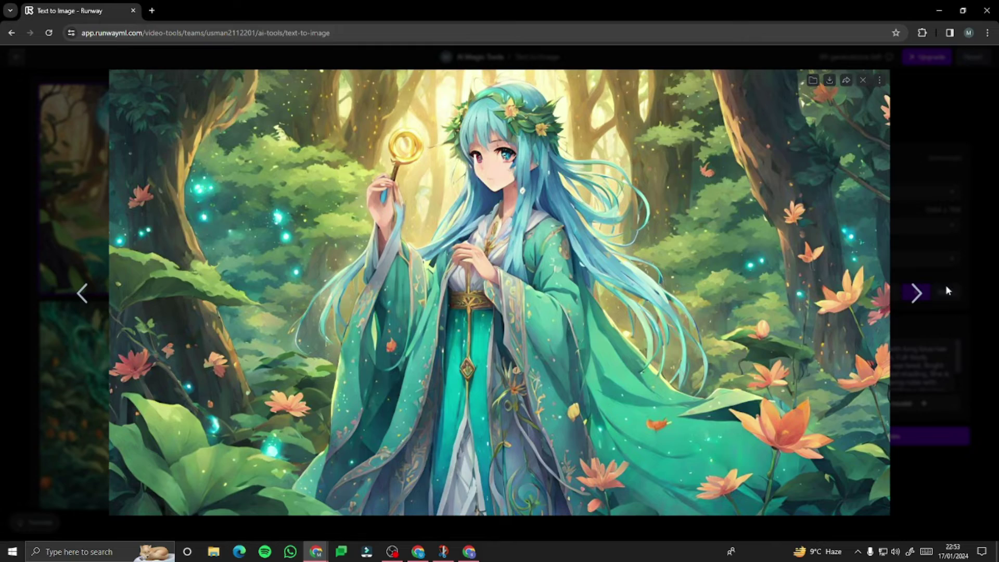
left_click(916, 294)
key("Escape")
Compare the anime results with the earlier unstyled set and enlarge the anime image of the mage in the red robe
scroll(277, 257, "down", 8)
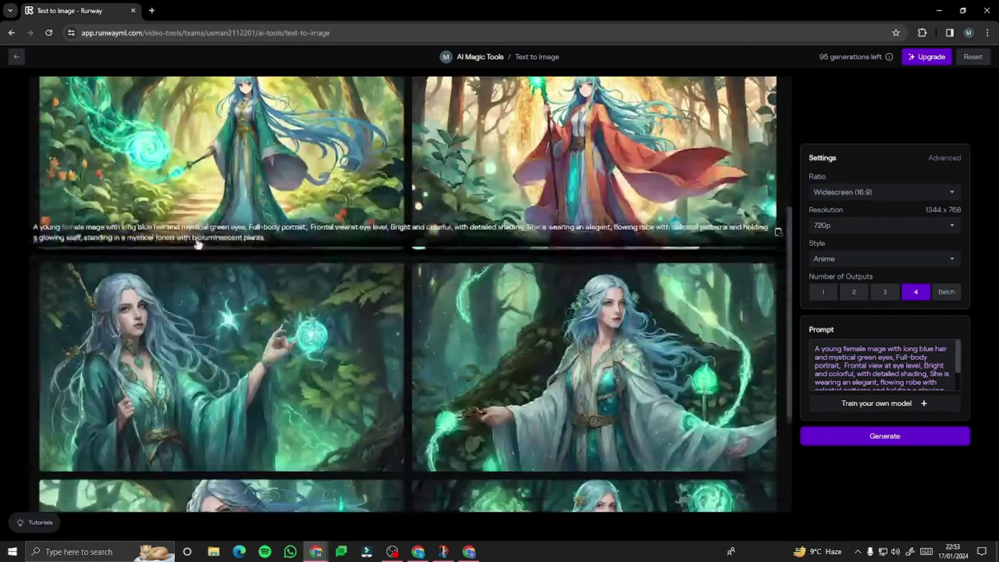
scroll(276, 257, "up", 2)
scroll(383, 296, "down", 2)
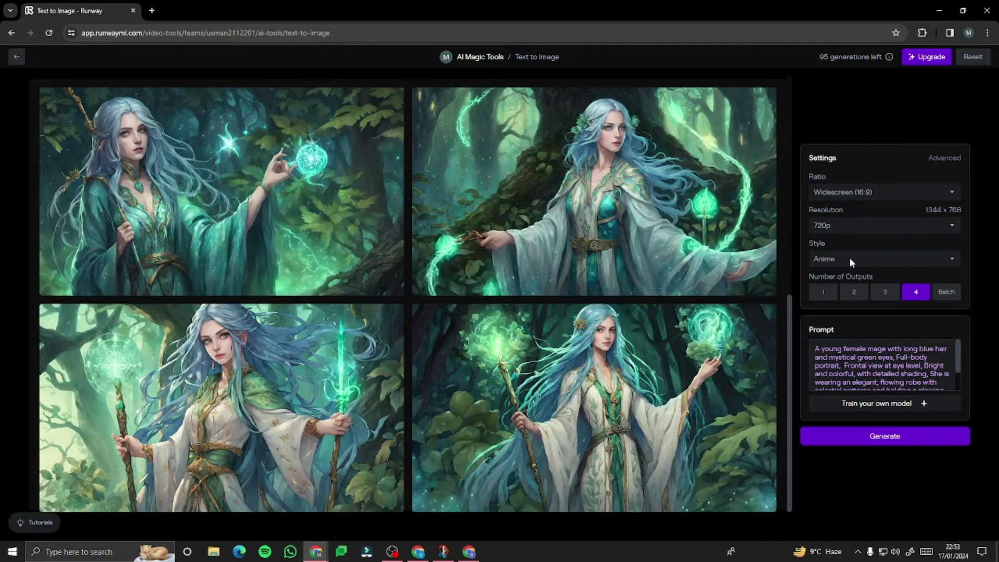
scroll(511, 340, "up", 10)
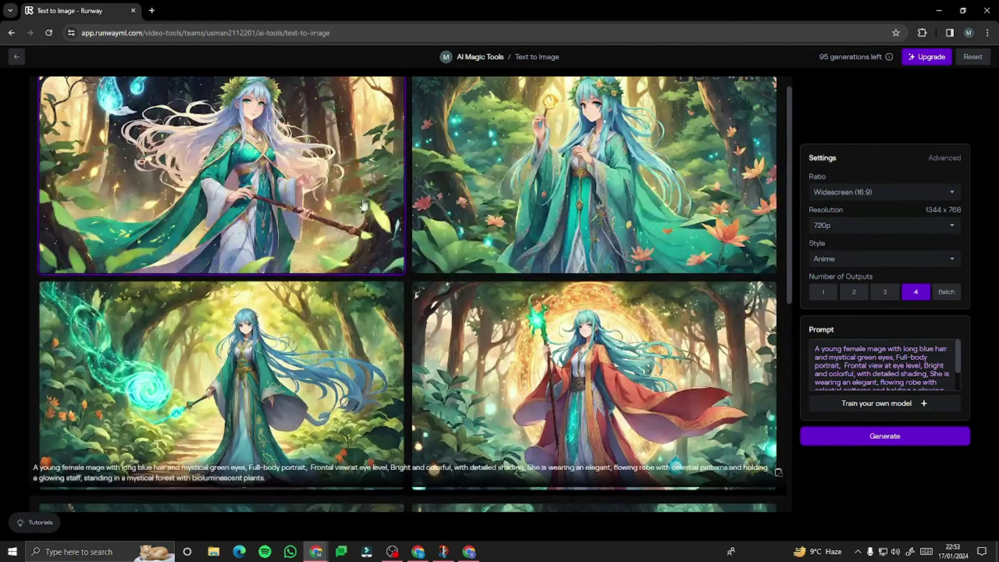
left_click(615, 355)
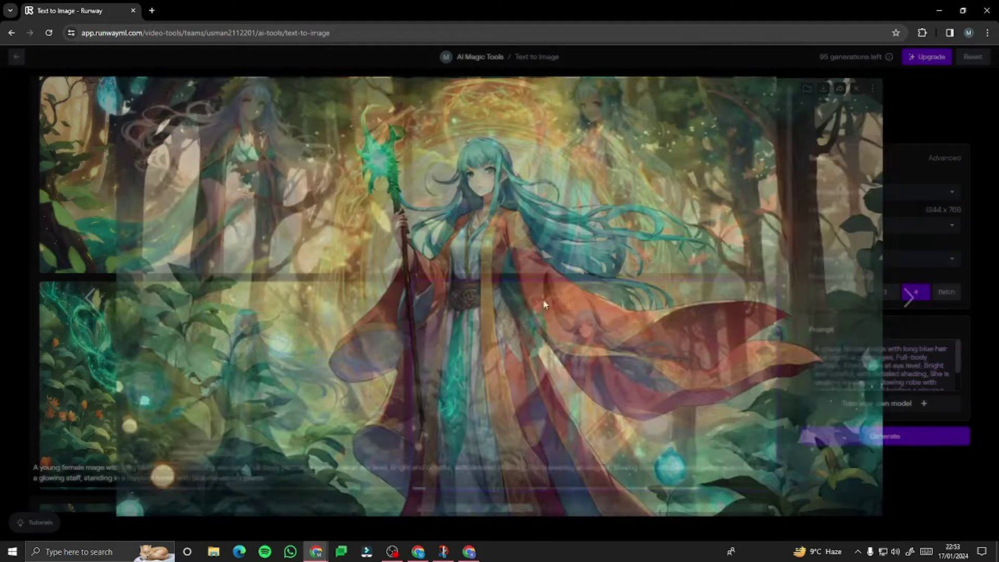
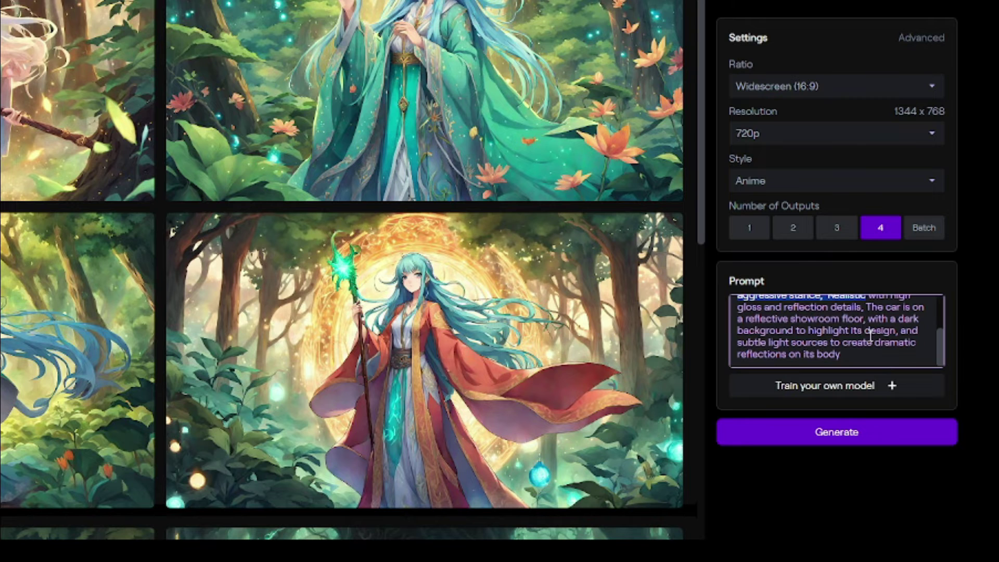
Set the style to None and the number of outputs to 2, and generate images from the futuristic sports car prompt
scroll(845, 341, "up", 2)
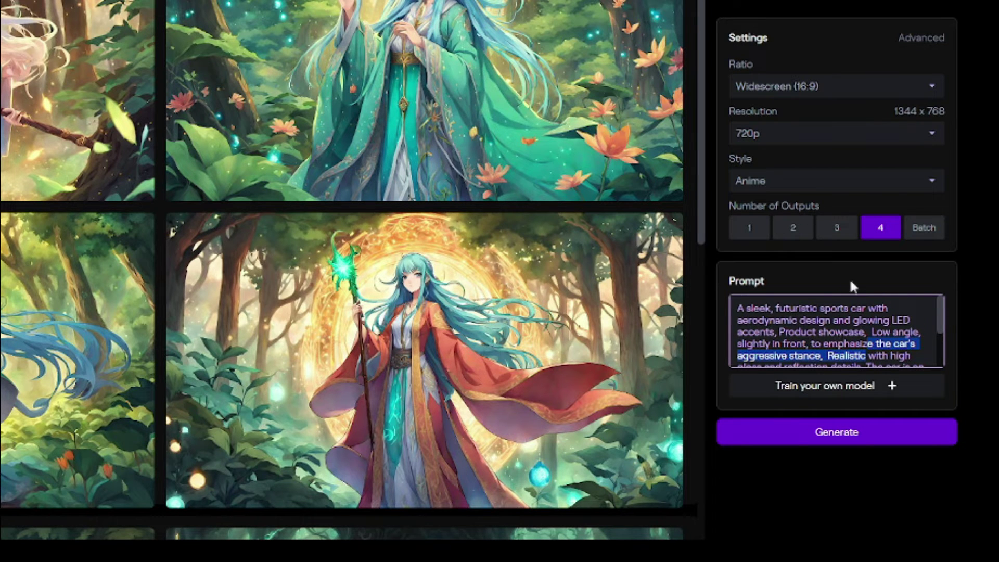
left_click(790, 187)
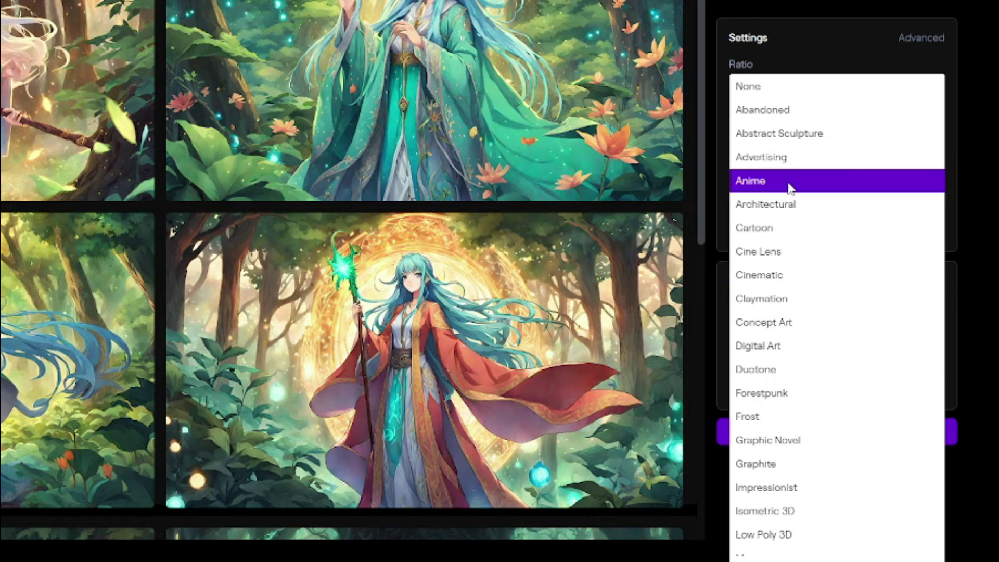
left_click(772, 83)
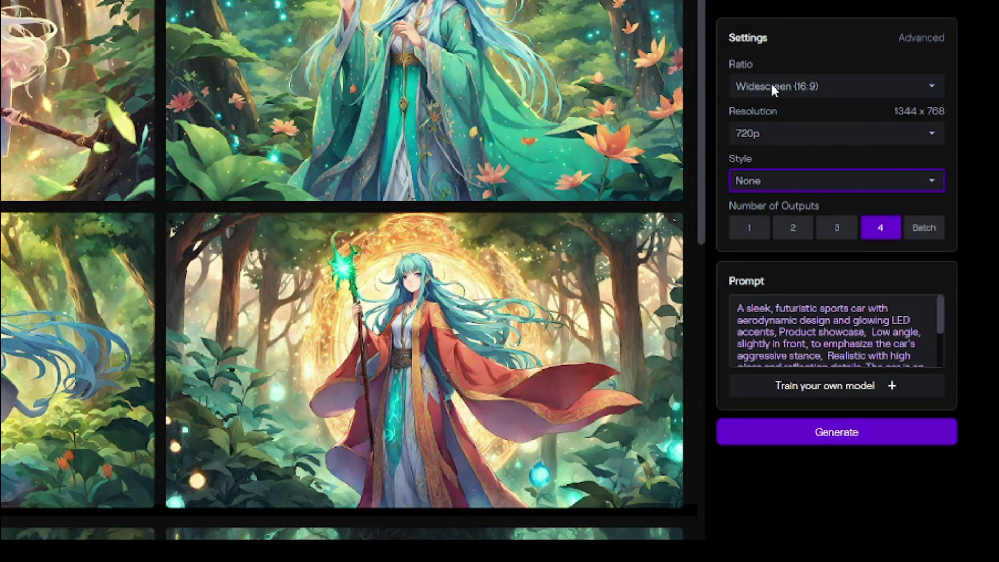
left_click(794, 230)
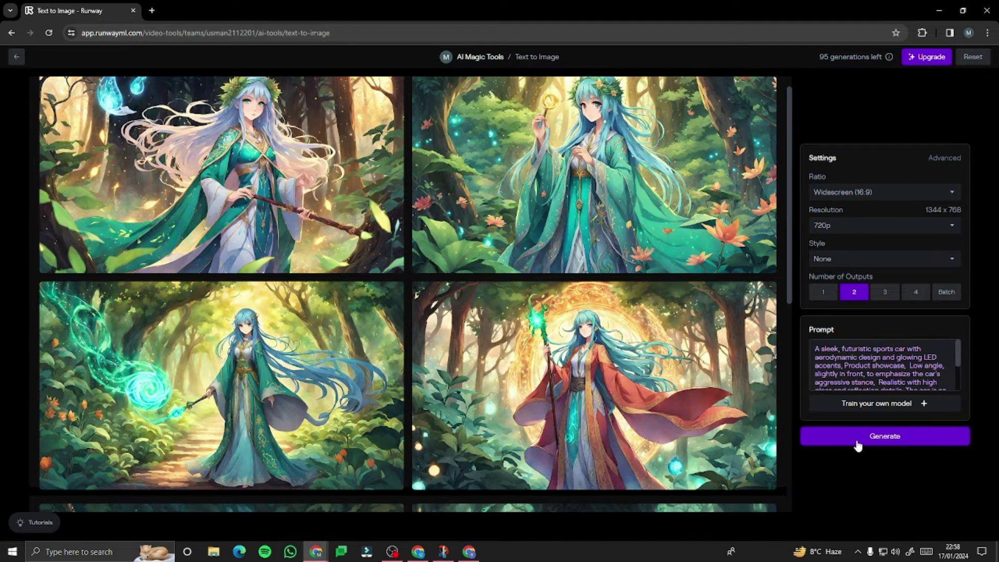
left_click(856, 441)
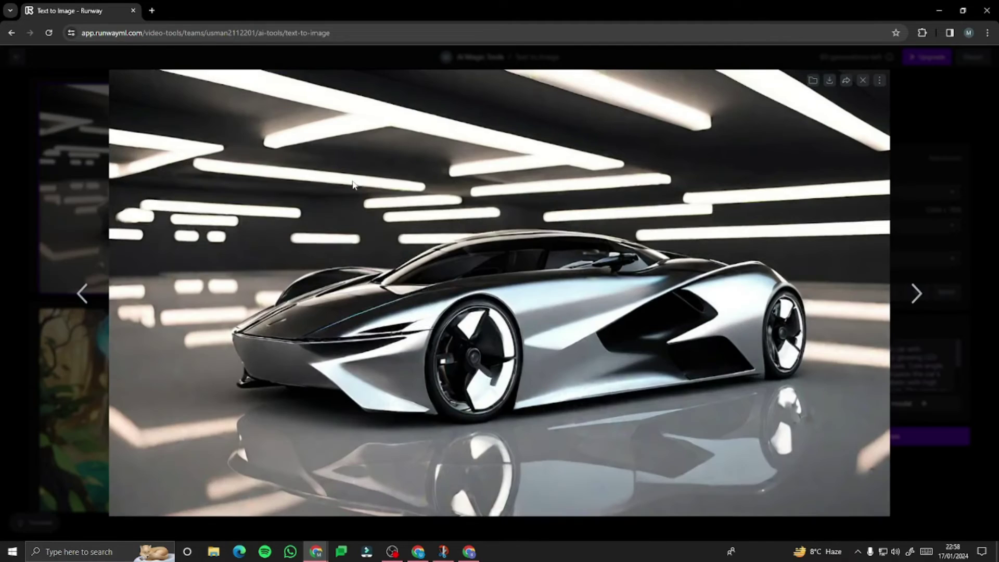
View the two unstyled sports car images enlarged one after another and close the viewer
left_click(312, 172)
left_click(917, 294)
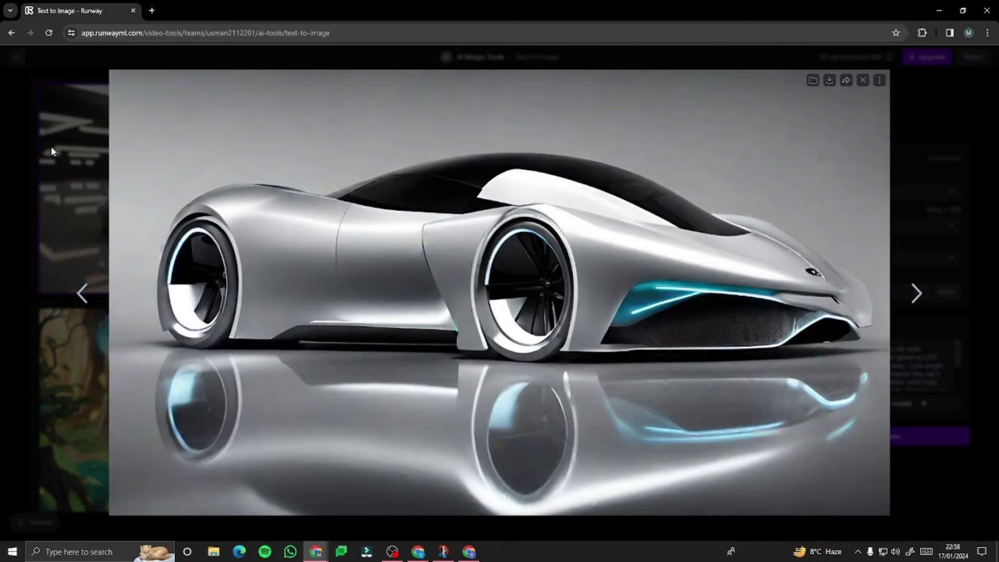
left_click(864, 81)
Set the style to 3D Render and generate two images from the same sports car prompt
left_click(854, 255)
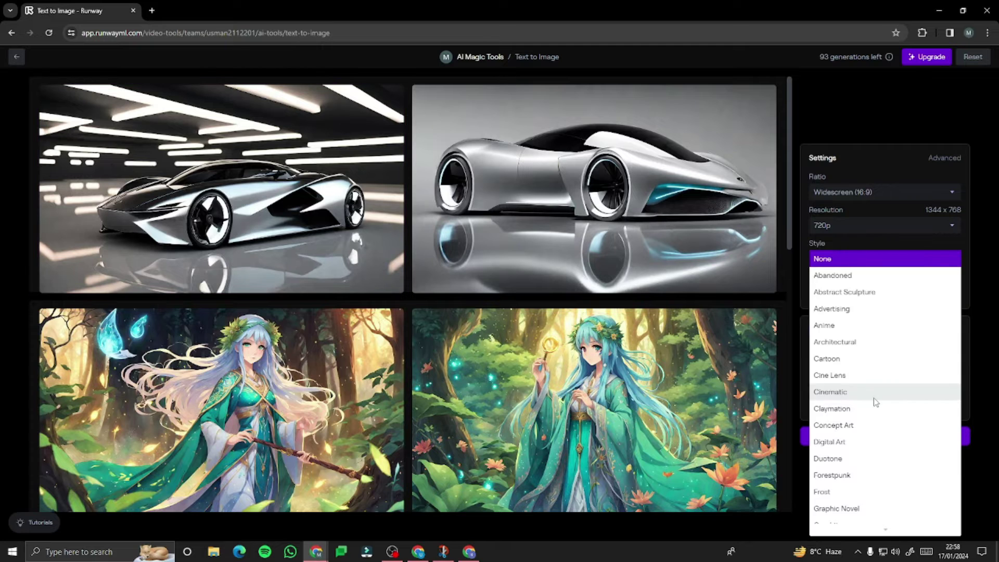
scroll(879, 472, "down", 5)
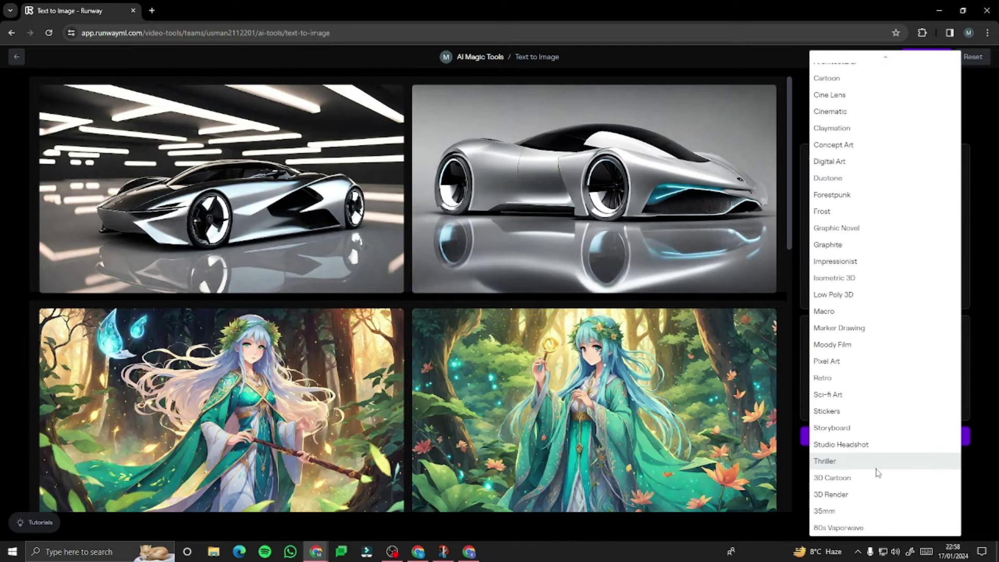
left_click(831, 495)
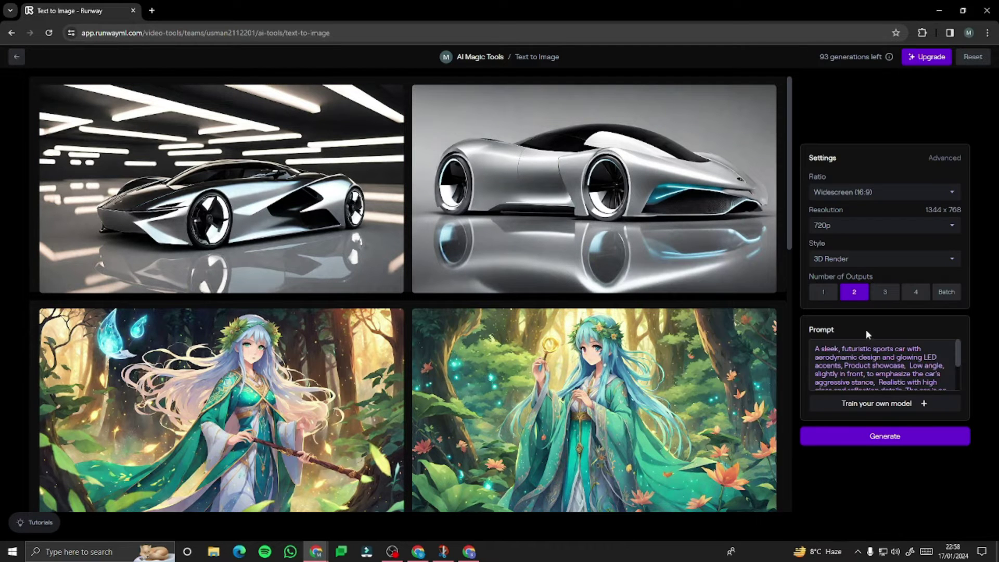
left_click(882, 443)
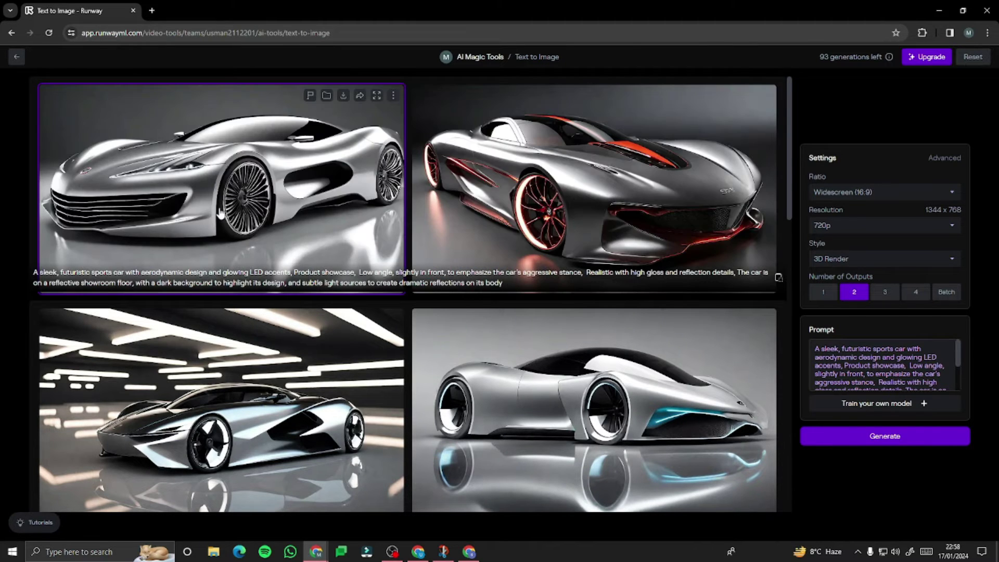
View the two 3D Render car images enlarged, starting with the silver one, and close the viewer
left_click(298, 270)
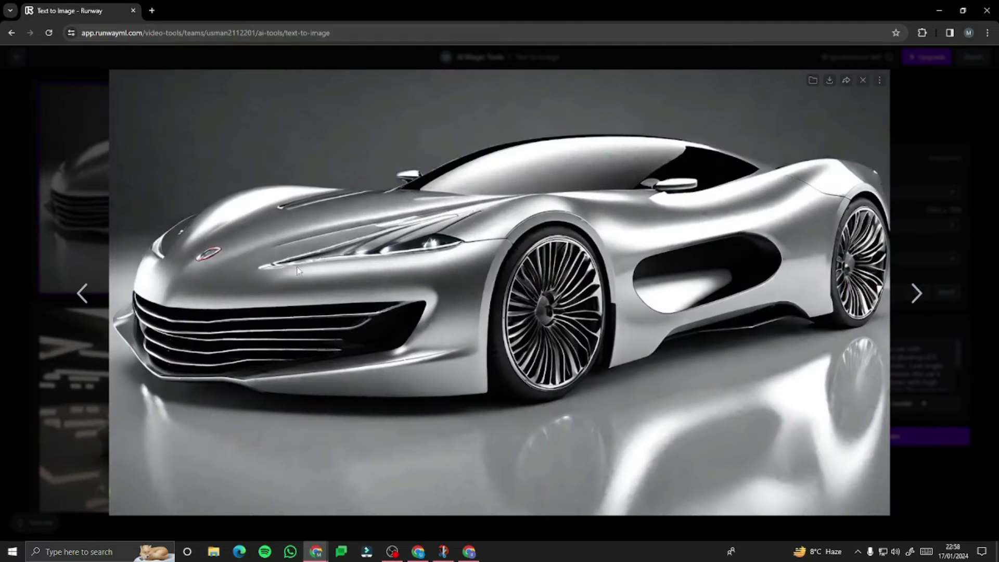
left_click(916, 294)
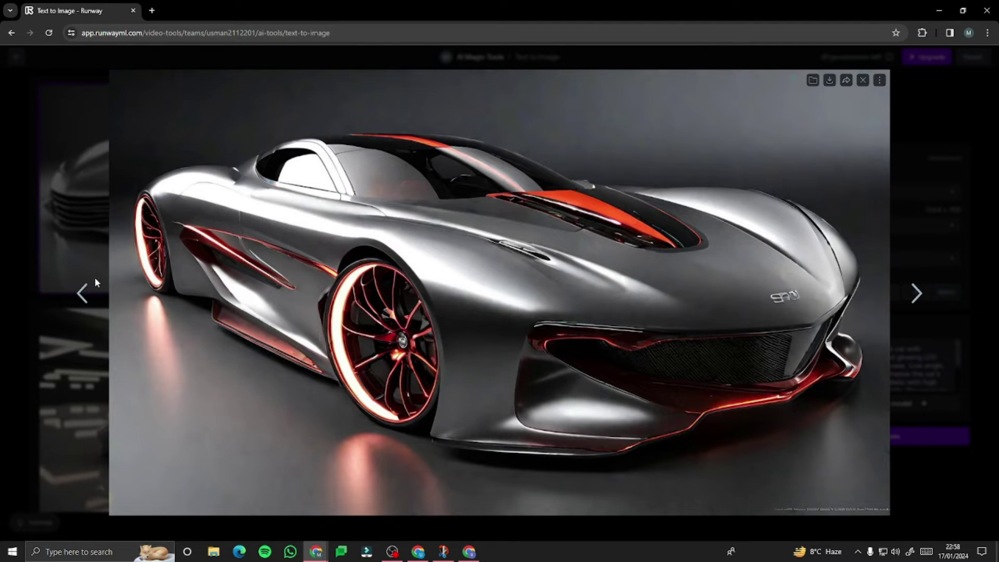
left_click(63, 164)
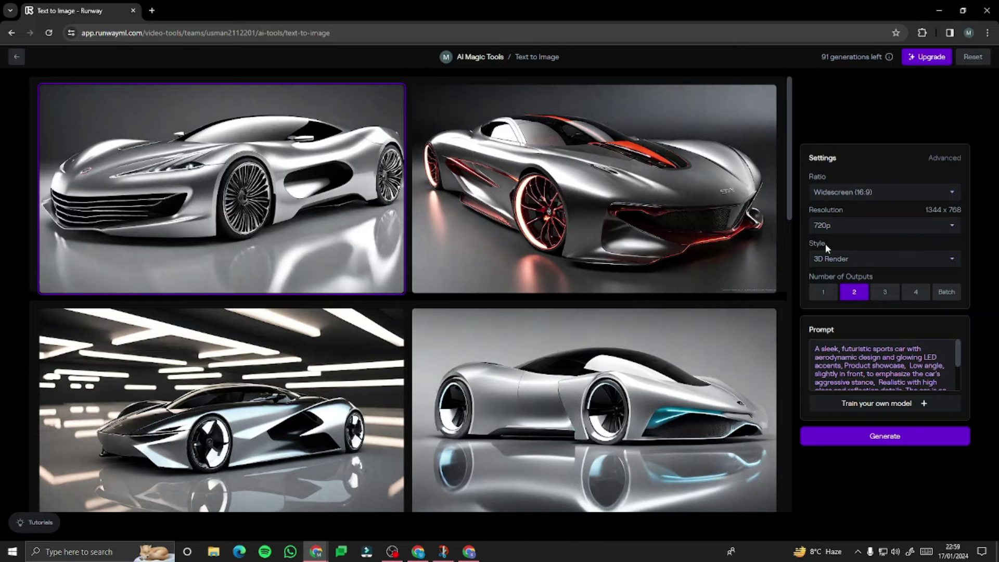
Compare the 3D Render cars with the earlier unstyled pair, enlarge the car with the red accents, and close the viewer
mouse_move(278, 372)
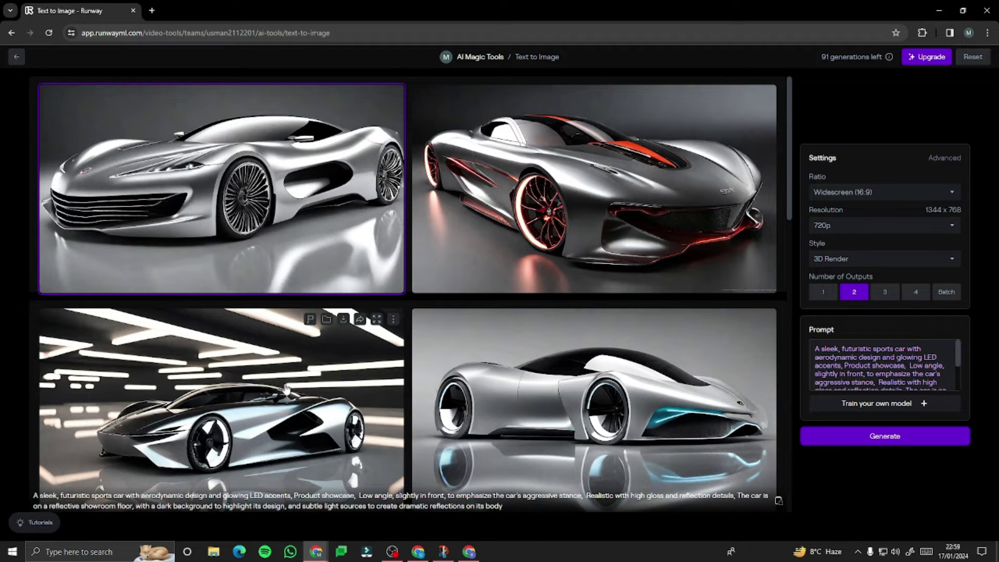
mouse_move(287, 192)
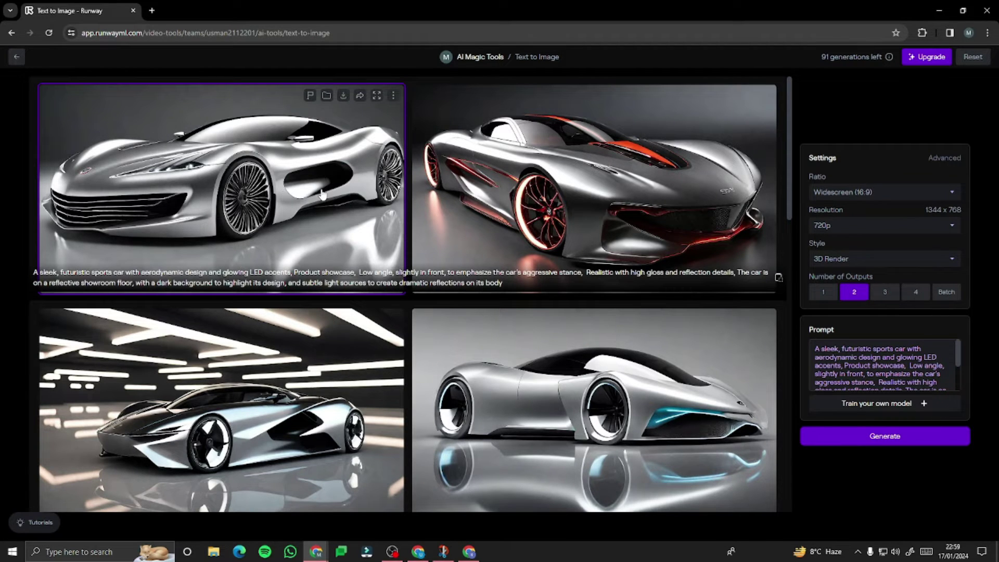
mouse_move(561, 325)
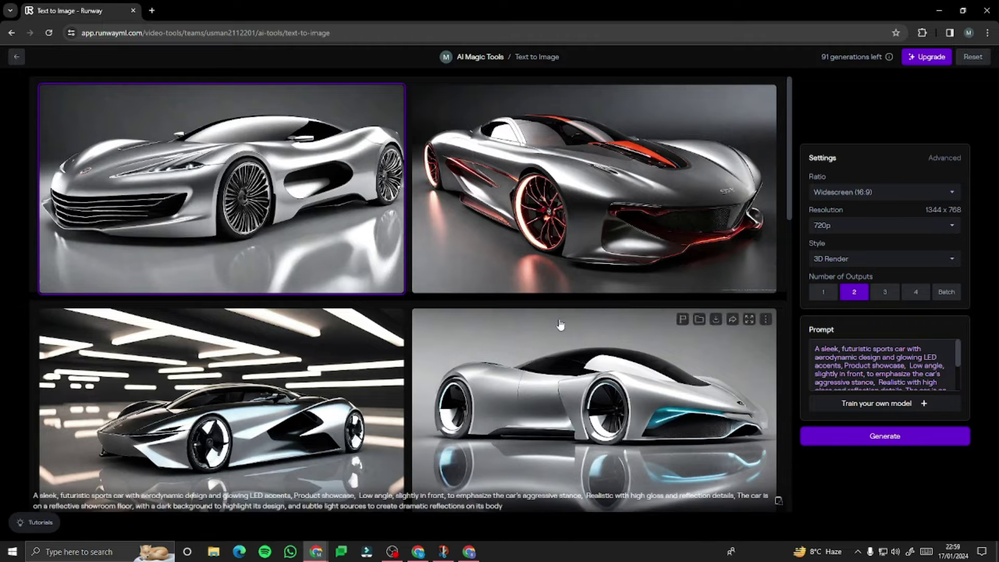
left_click(586, 221)
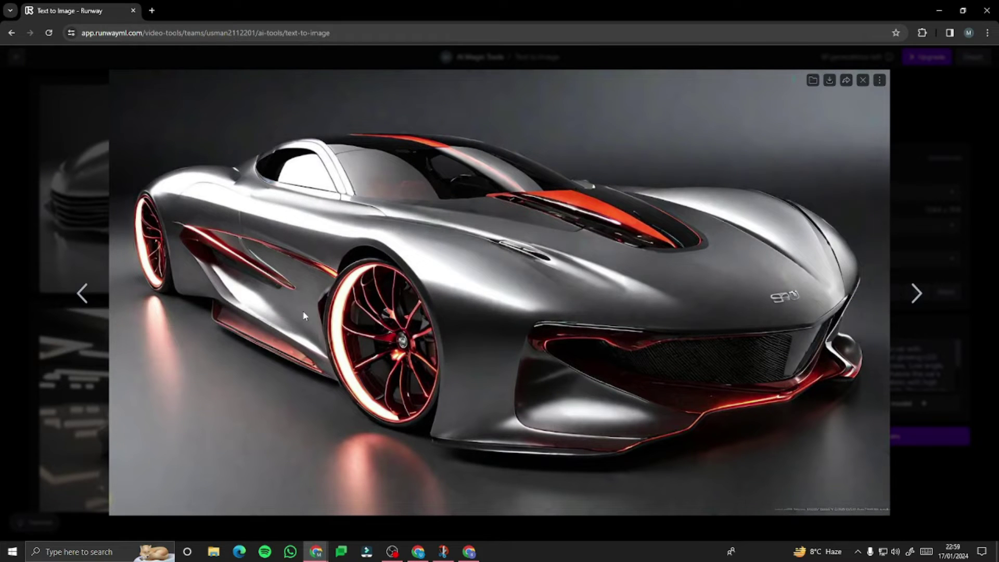
left_click(45, 97)
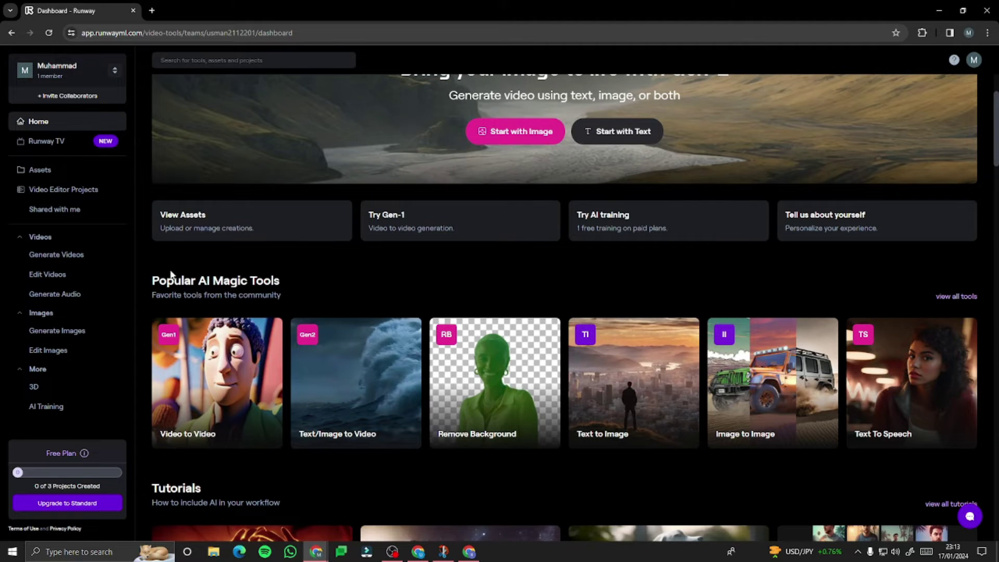
Open the Text/Image to Video tool from the dashboard and look through its Text, Image, and Image + Description modes
scroll(167, 249, "down", 2)
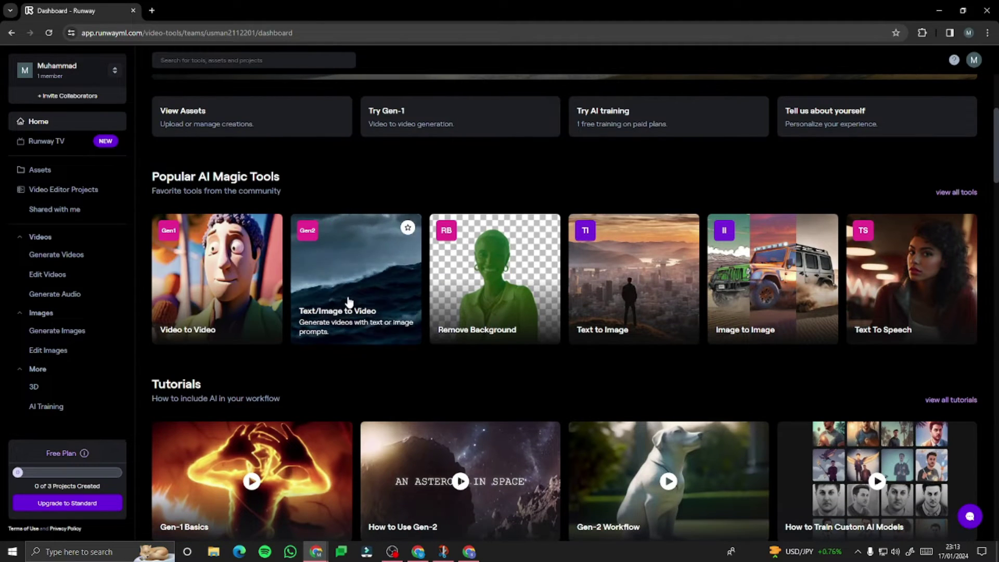
left_click(331, 251)
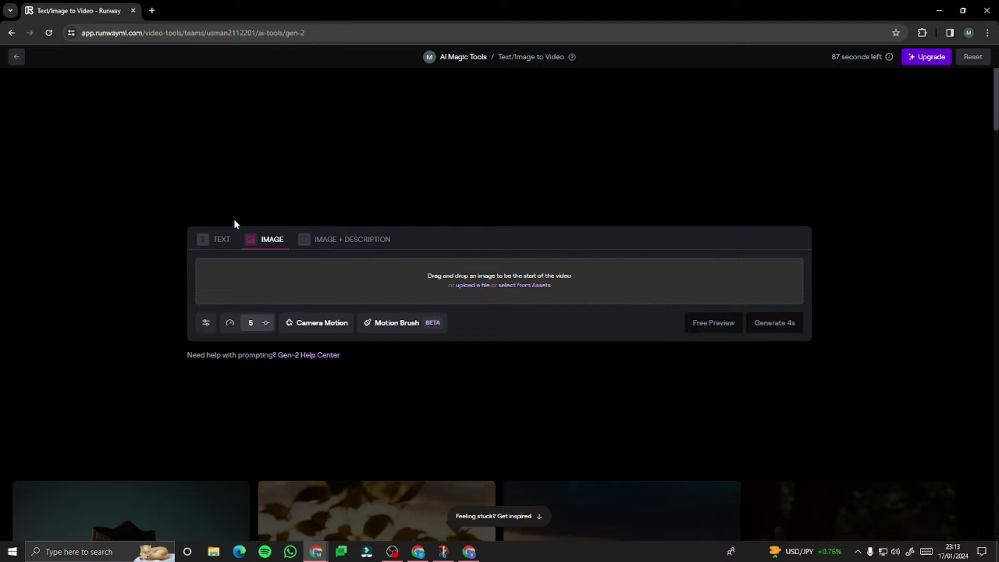
left_click(210, 242)
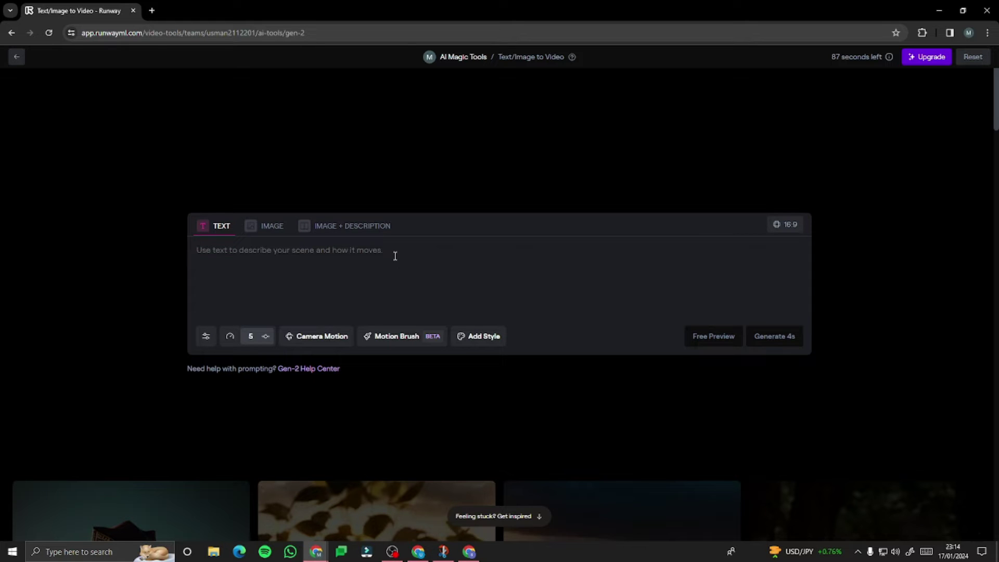
left_click(269, 227)
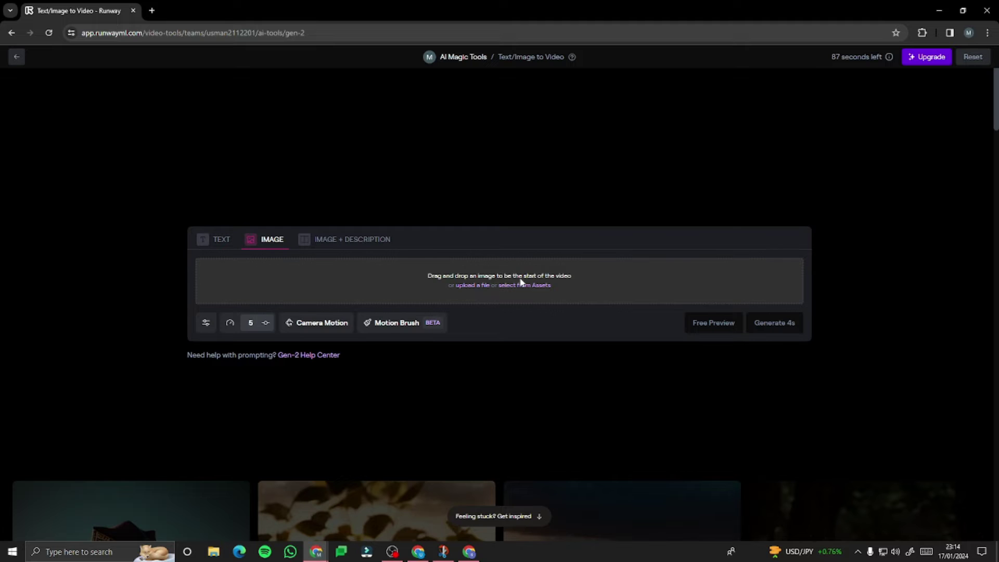
left_click(346, 240)
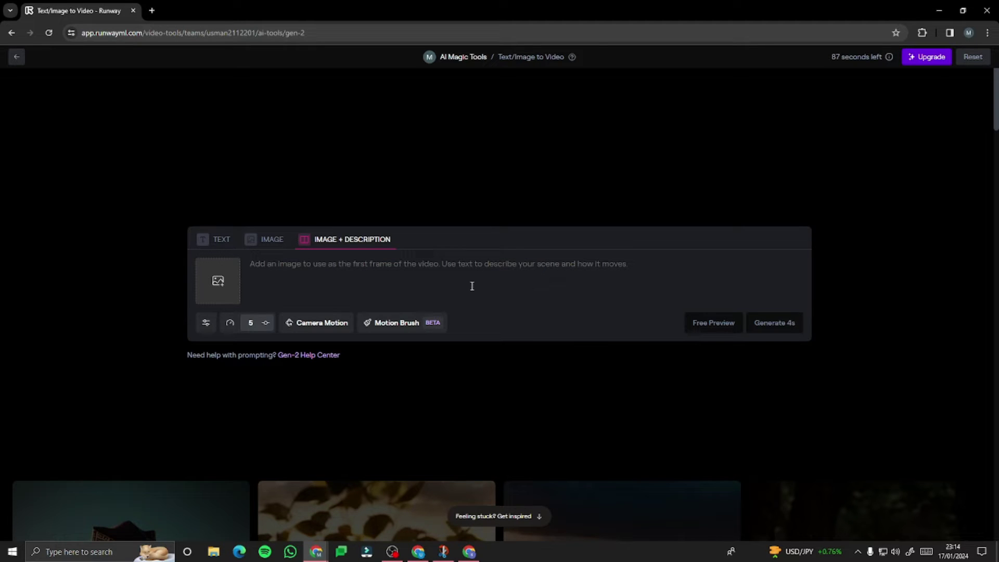
In Text mode, enter the prompt describing a bustling futuristic cityscape from dawn to night with flying cars, holographic billboards, and robots interacting with humans
left_click(220, 242)
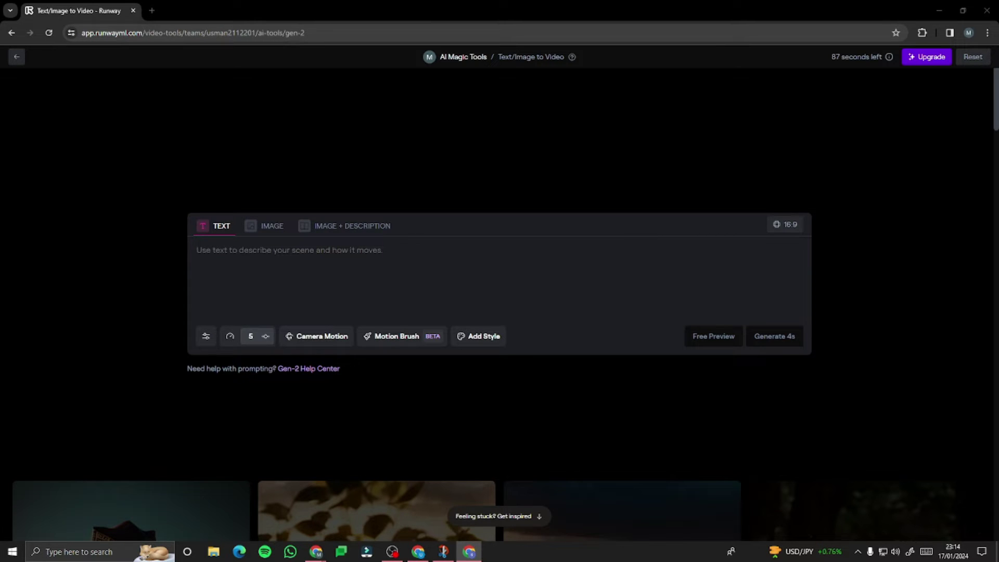
left_click(429, 259)
type("Describe a bustling futuristic cityscape at dawn, transitioning to midday, and finally to night, showcasing flying cars, holographic billboards, and robots interacting with humans.")
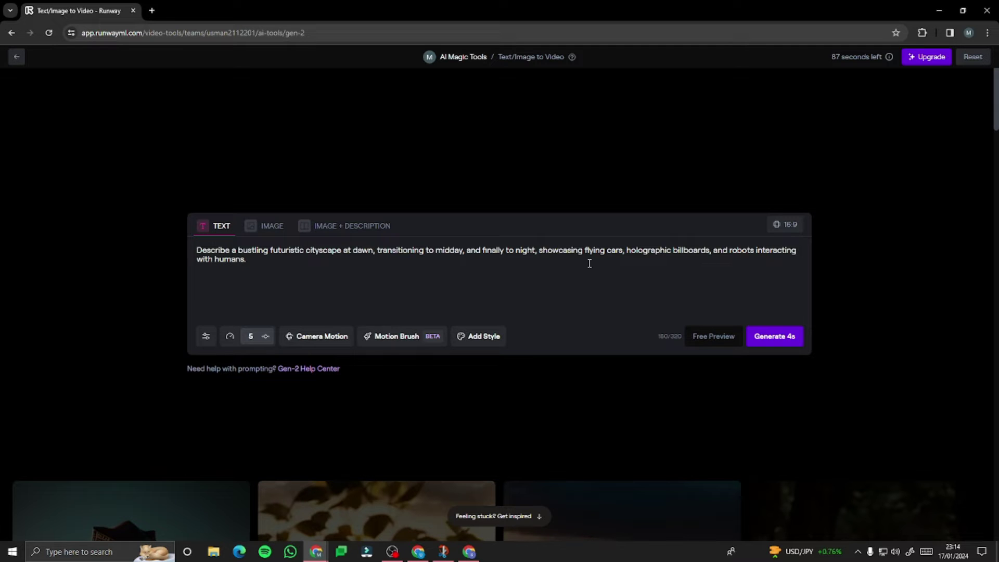
Read through the cityscape prompt, examining the opening word "Describe" and the scene description that follows it
left_click(197, 264, "shift")
left_click(197, 252, "shift")
left_click(255, 258)
double_click(213, 252)
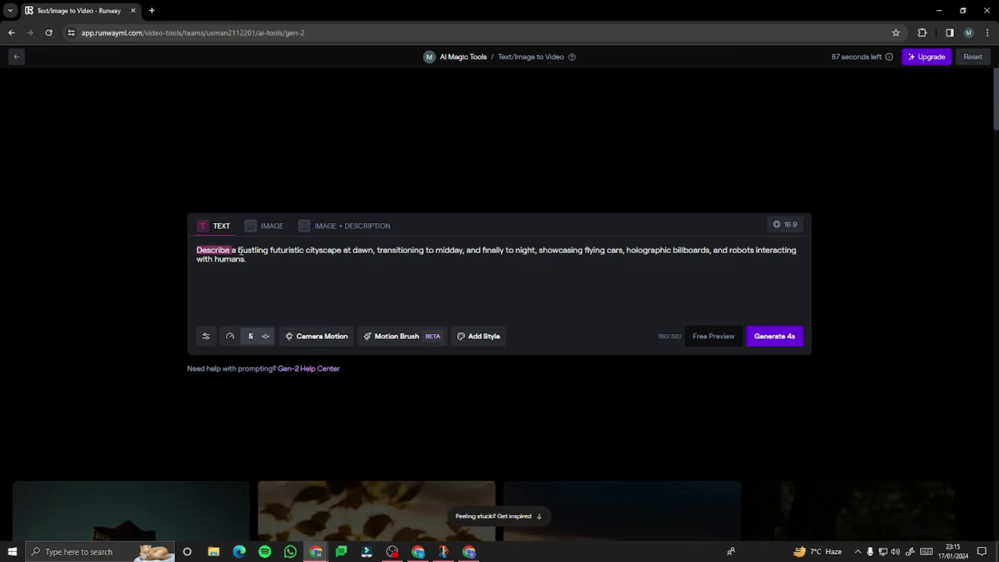
left_click_drag(238, 250, 260, 262)
left_click(313, 264)
Look through the seed and interpolation settings, General Motion, Camera Motion, and Motion Brush options for the video
left_click(207, 338)
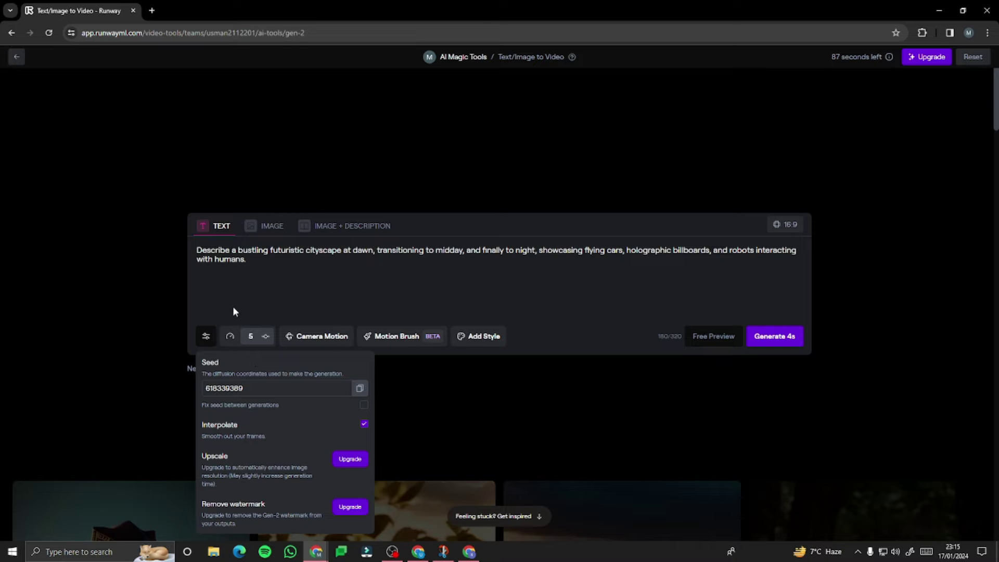
left_click(231, 339)
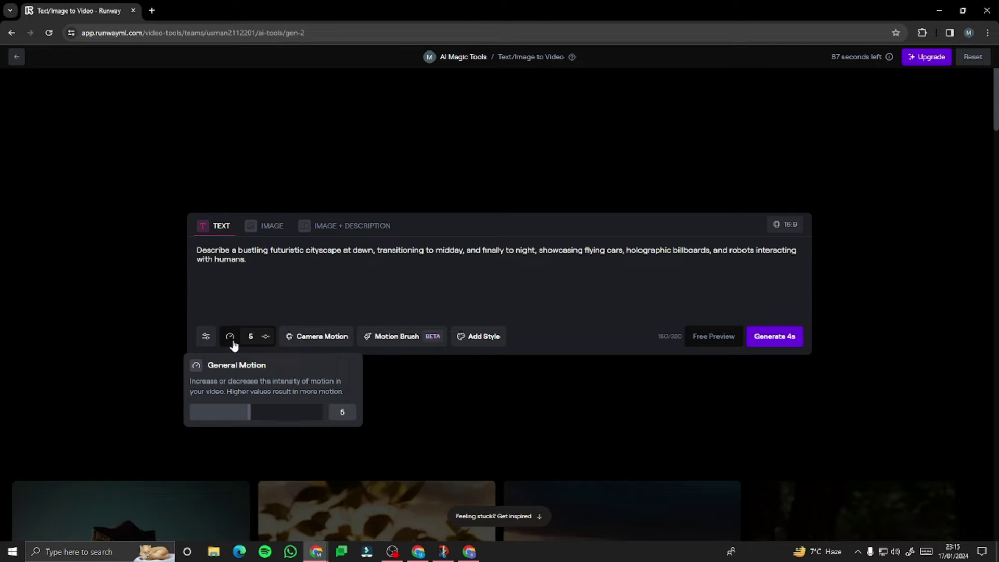
left_click(320, 336)
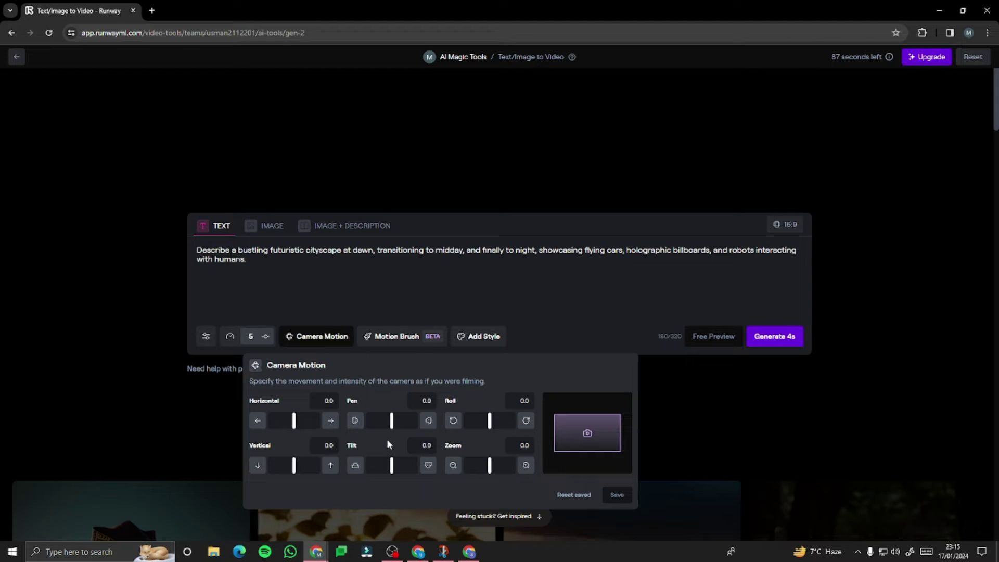
left_click(406, 338)
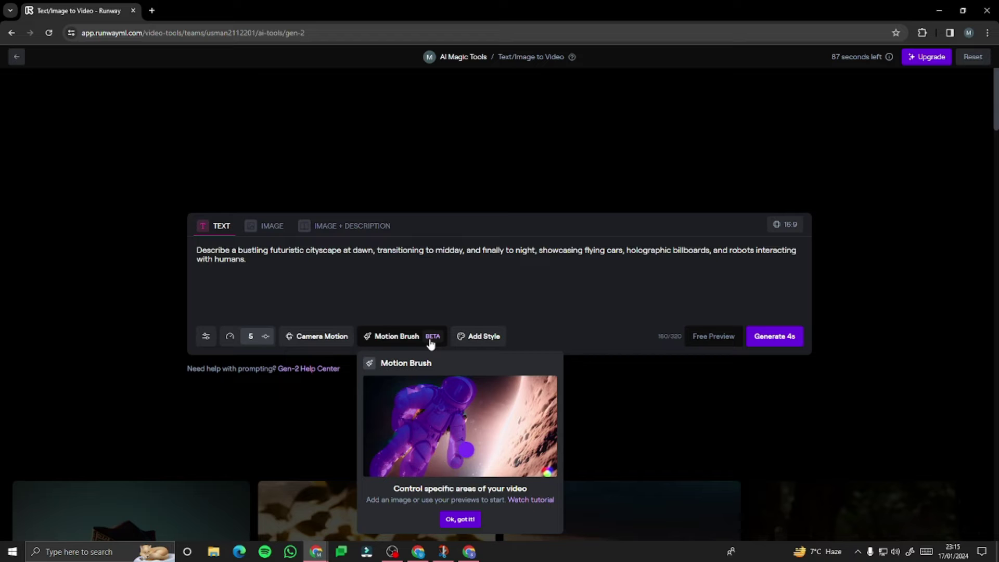
left_click(504, 302)
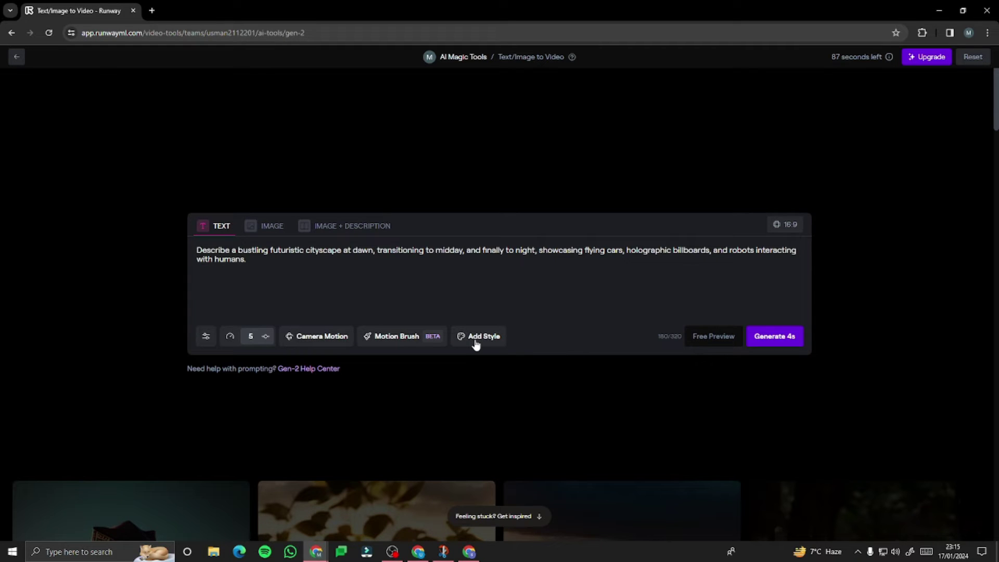
Apply the Cinematic style to the cityscape prompt and play the generated video
left_click(476, 343)
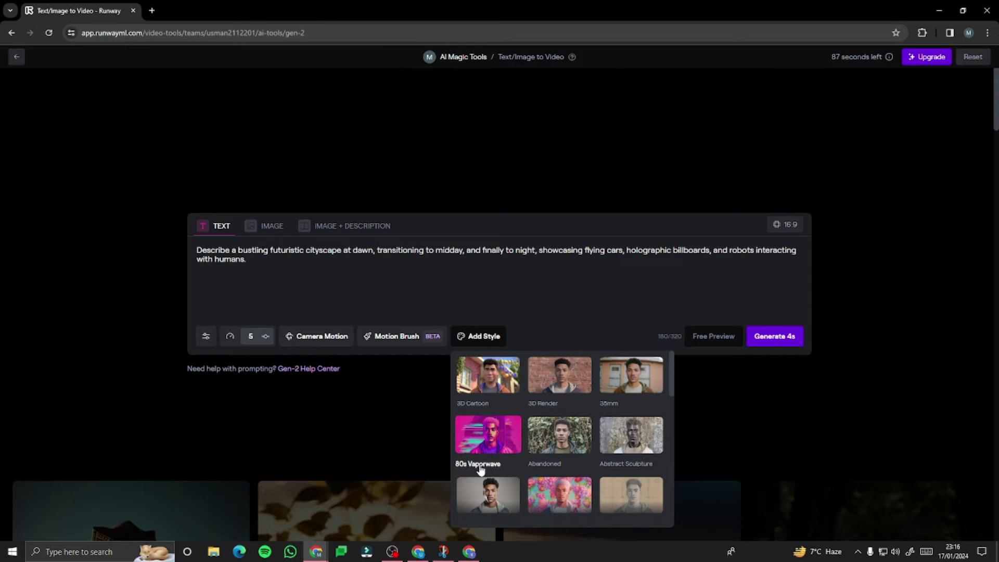
scroll(599, 458, "down", 1)
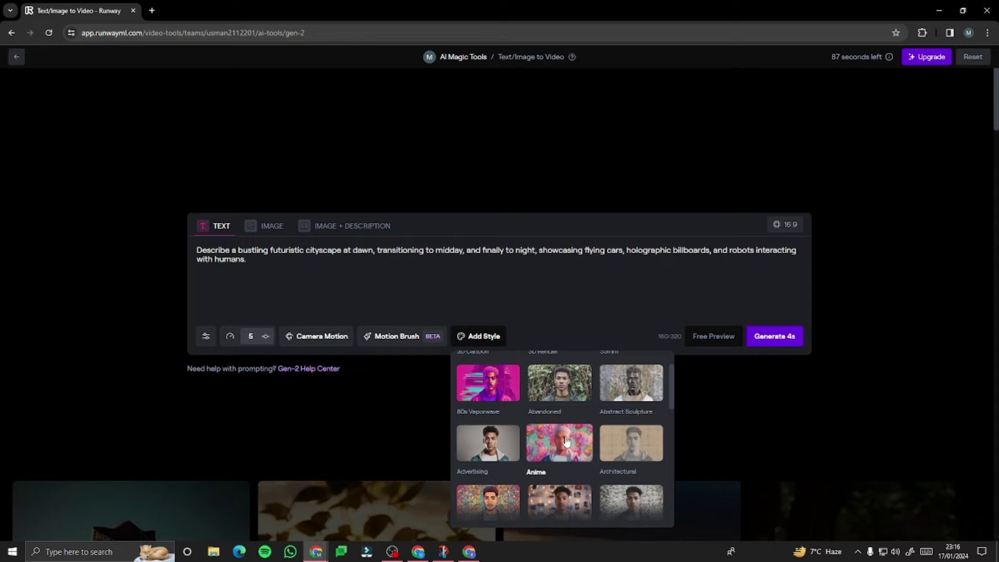
scroll(567, 442, "down", 3)
scroll(567, 441, "up", 2)
left_click(618, 451)
left_click(371, 284)
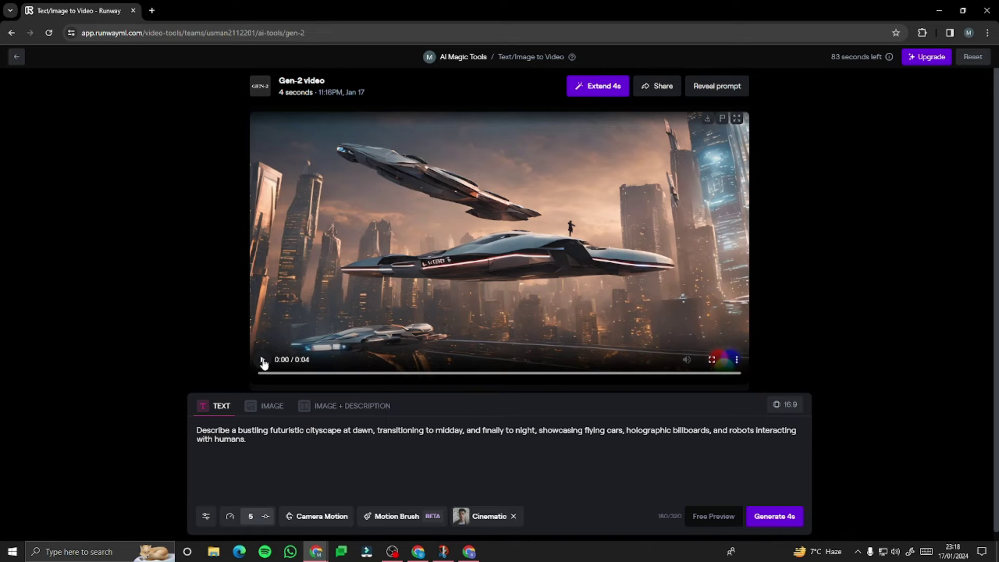
left_click(264, 360)
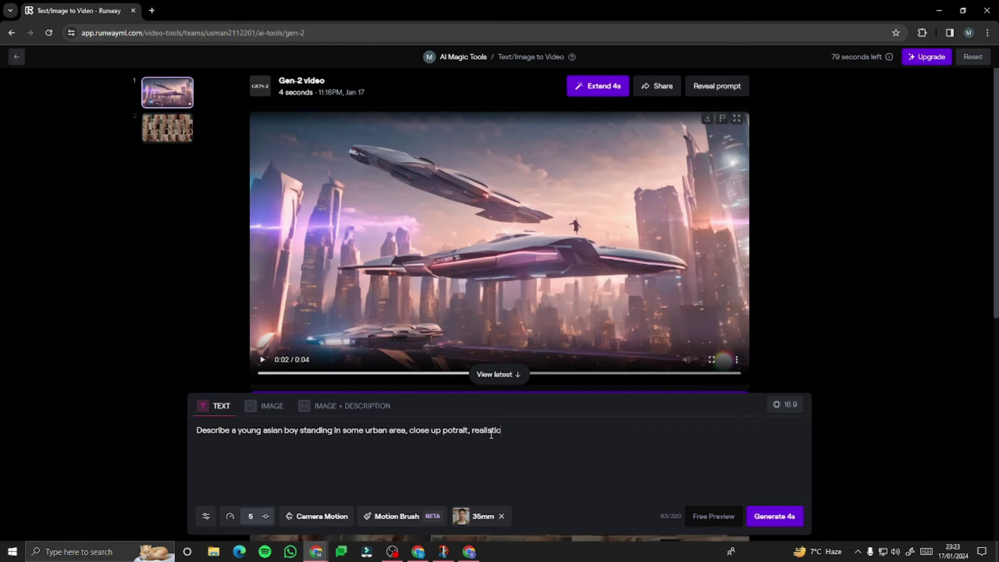
Check the 35mm style among the style choices for the boy portrait prompt and close the list
left_click(477, 518)
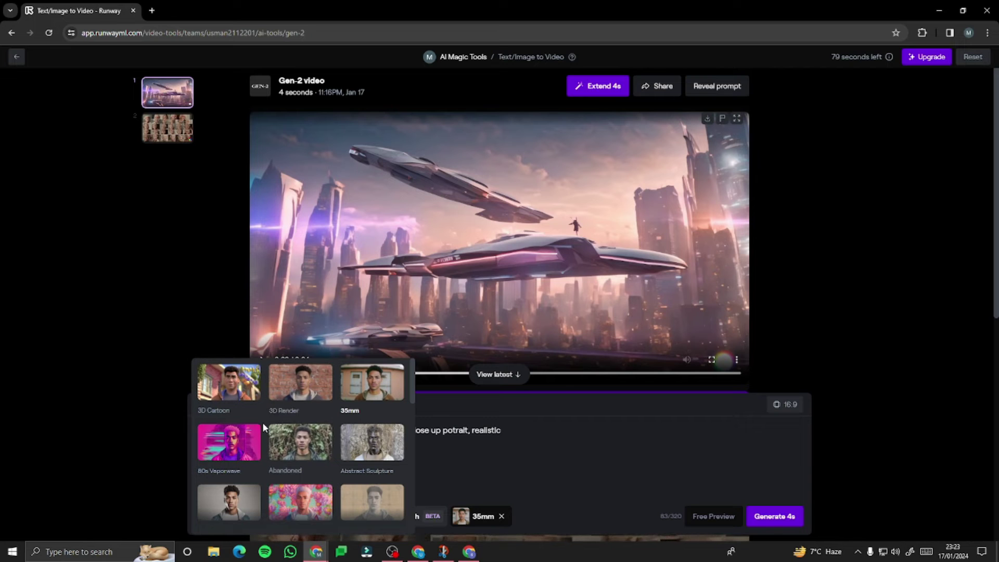
left_click(566, 481)
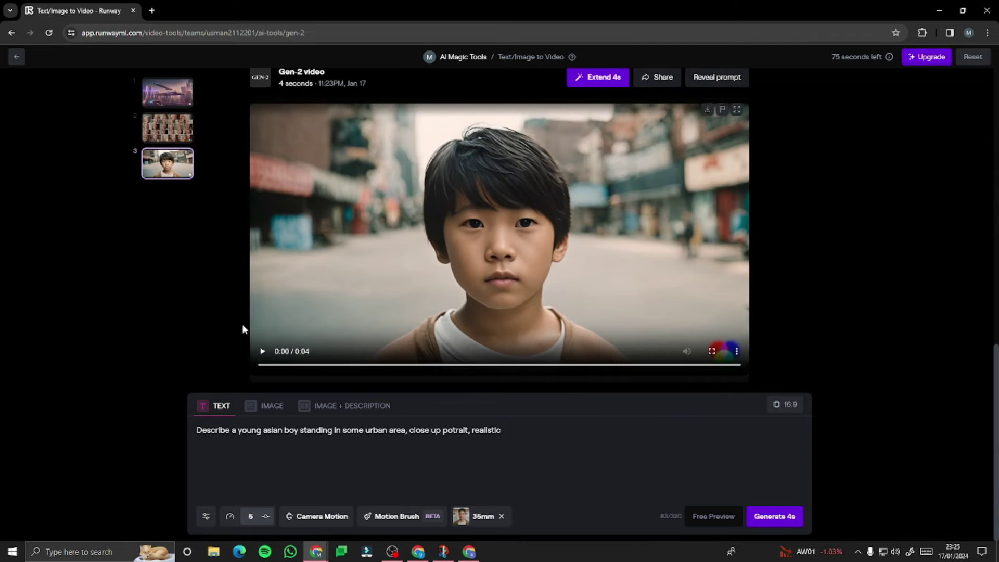
Play the generated video of the boy and check it against the prompt's description of a young boy in an urban area
left_click(260, 352)
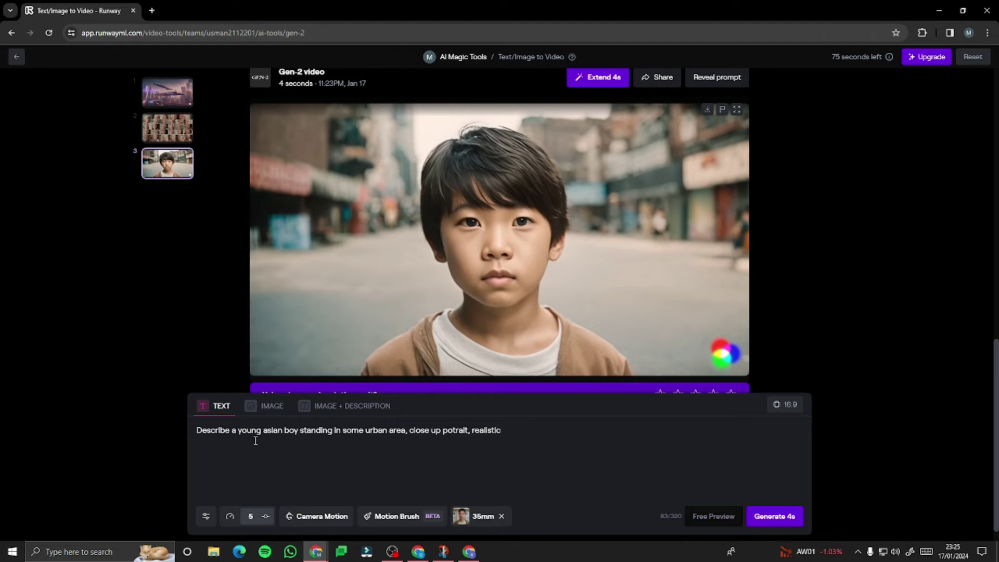
left_click_drag(245, 431, 403, 427)
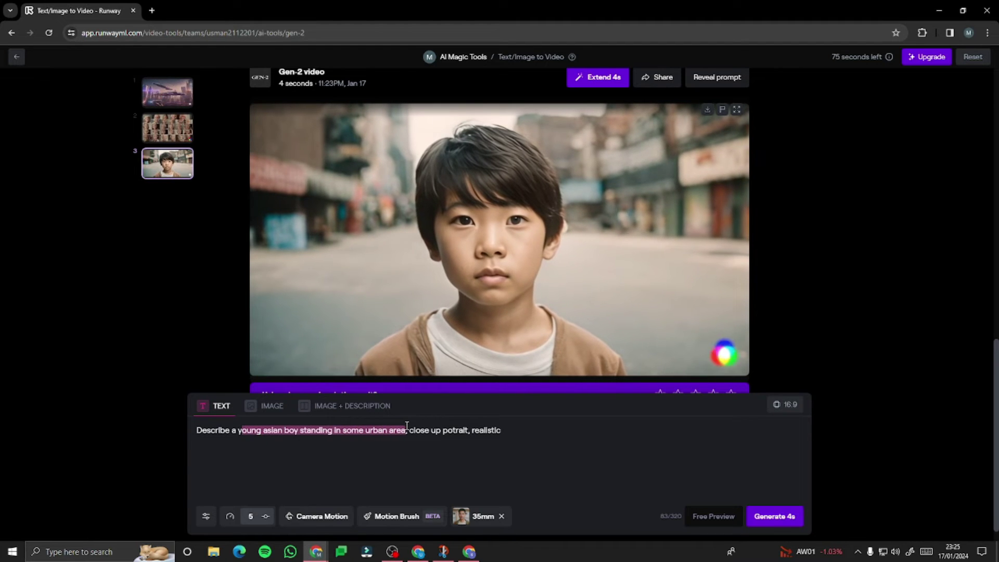
left_click(469, 461)
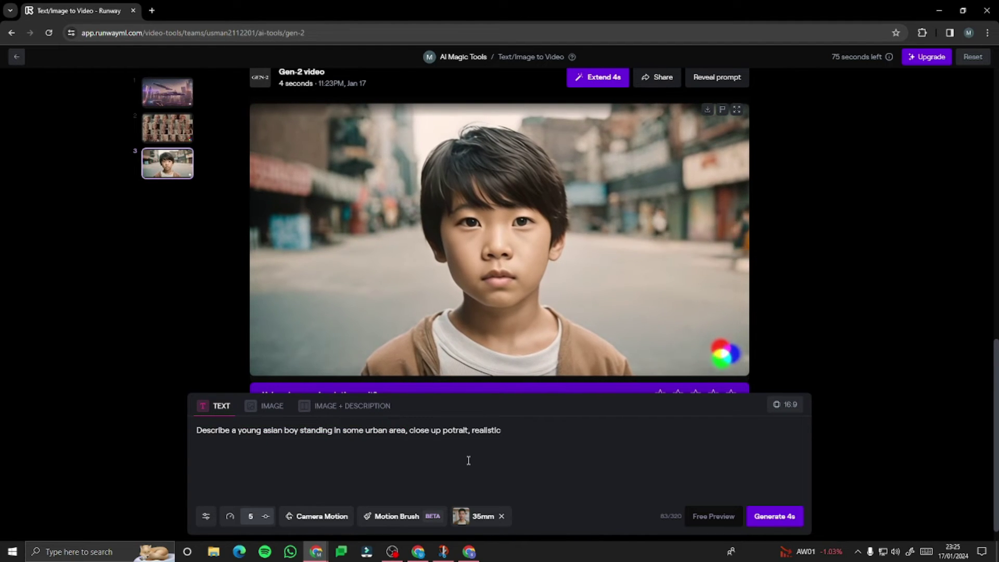
Generate the boy portrait prompt as a 4-second video in the Graphic Novel style and play the result
left_click(483, 517)
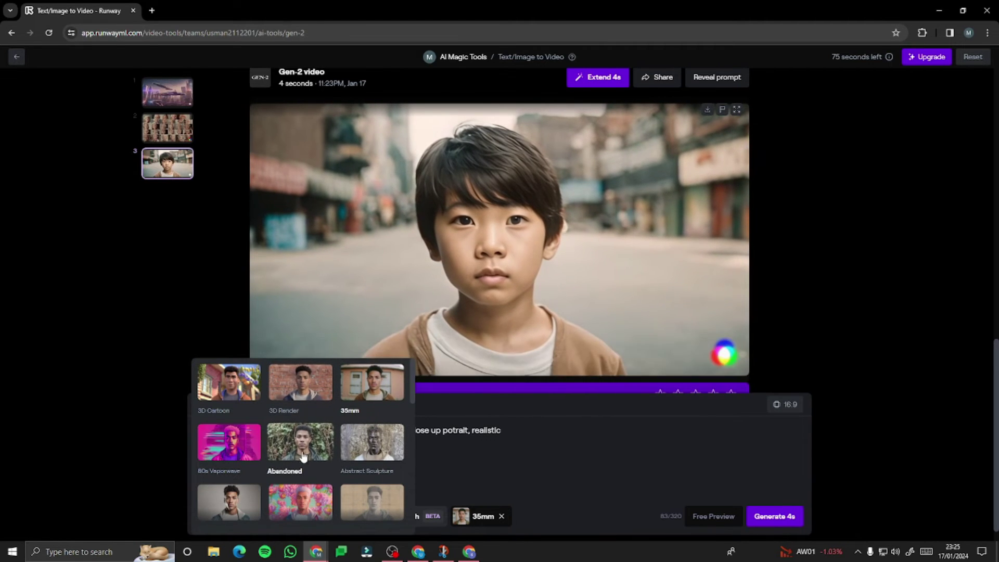
scroll(302, 458, "down", 3)
scroll(306, 456, "down", 2)
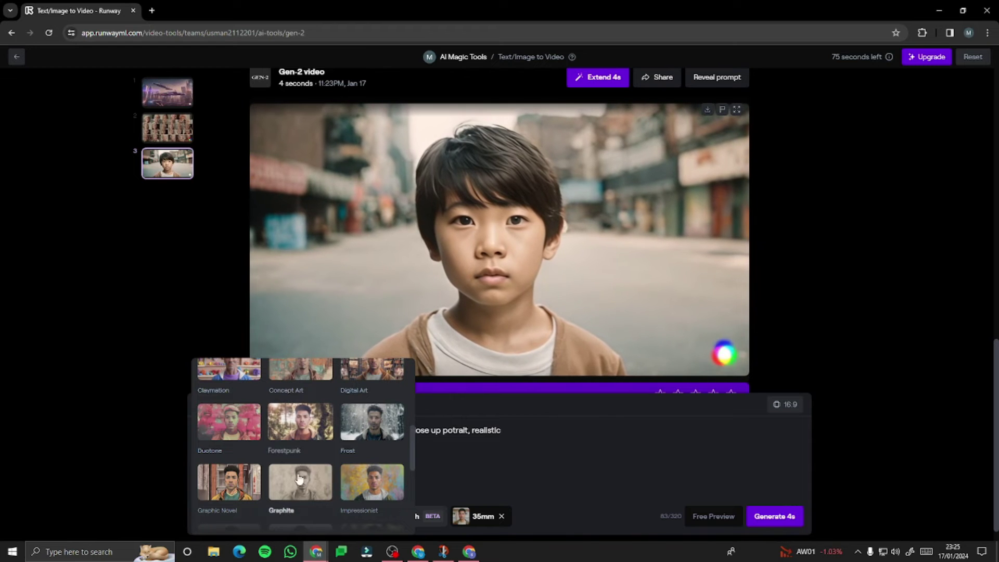
left_click(247, 483)
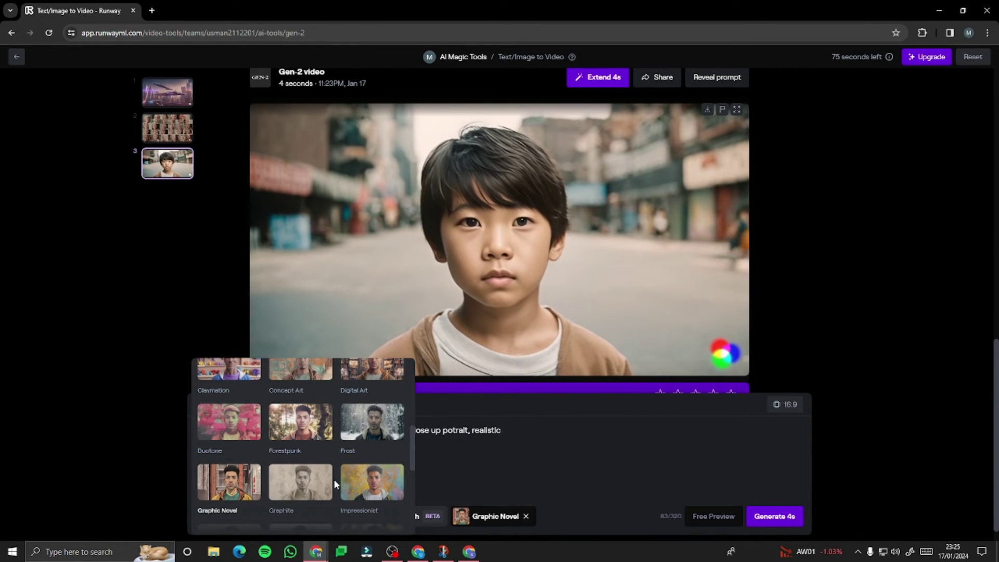
left_click(507, 462)
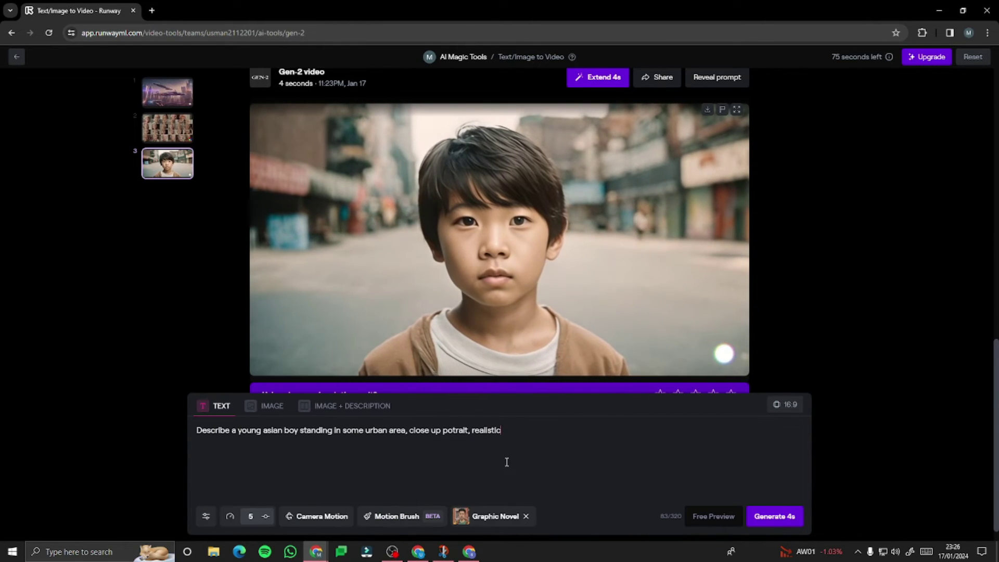
left_click(766, 516)
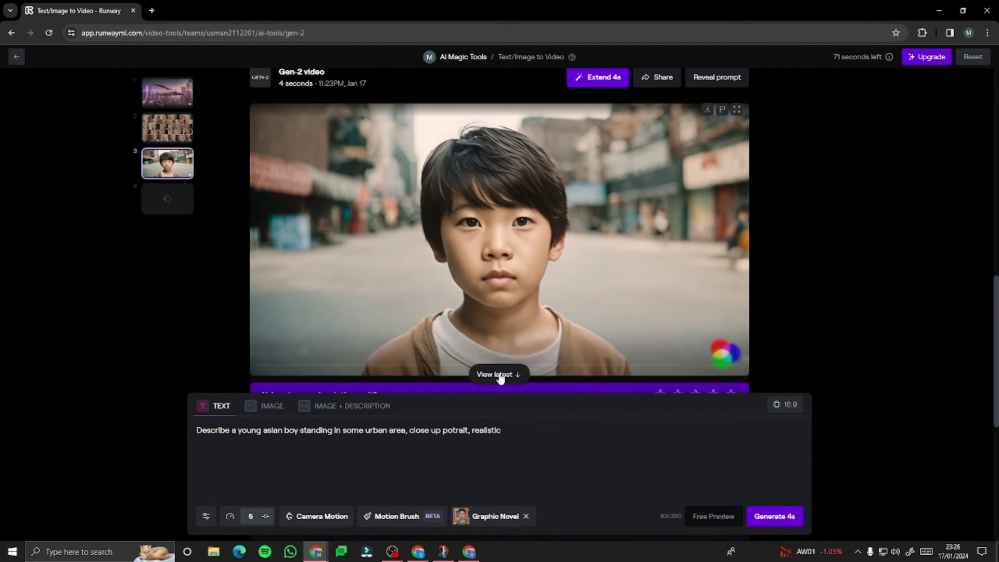
left_click(498, 374)
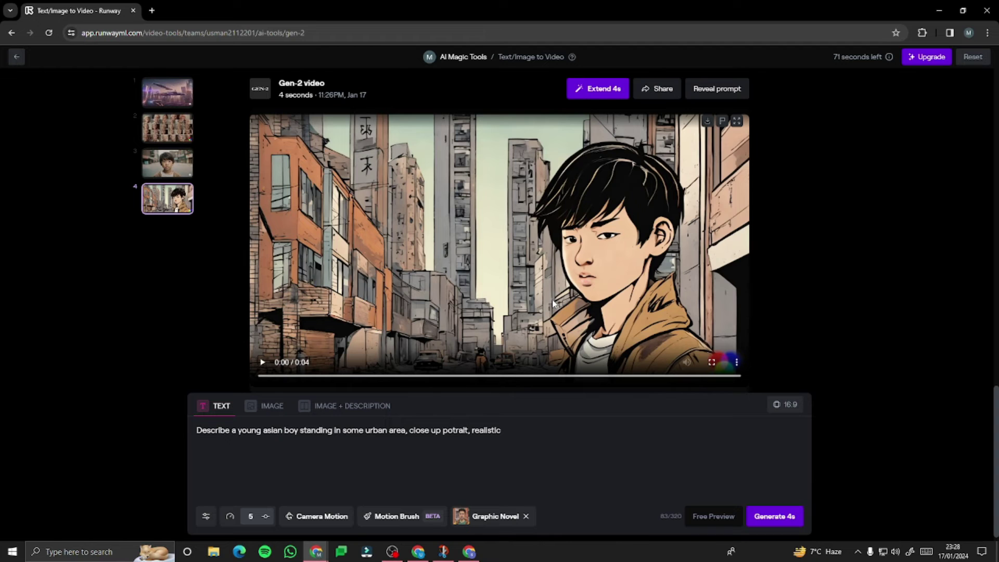
left_click(264, 366)
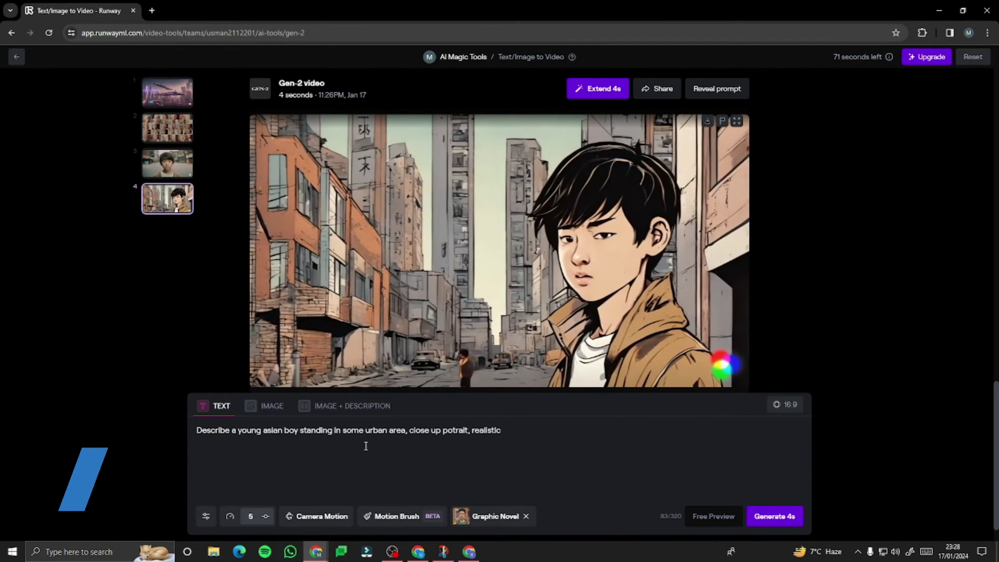
Set the video input to Image, and download the second futuristic urban fashion model picture from the DALL·E chat in ChatGPT
left_click(264, 408)
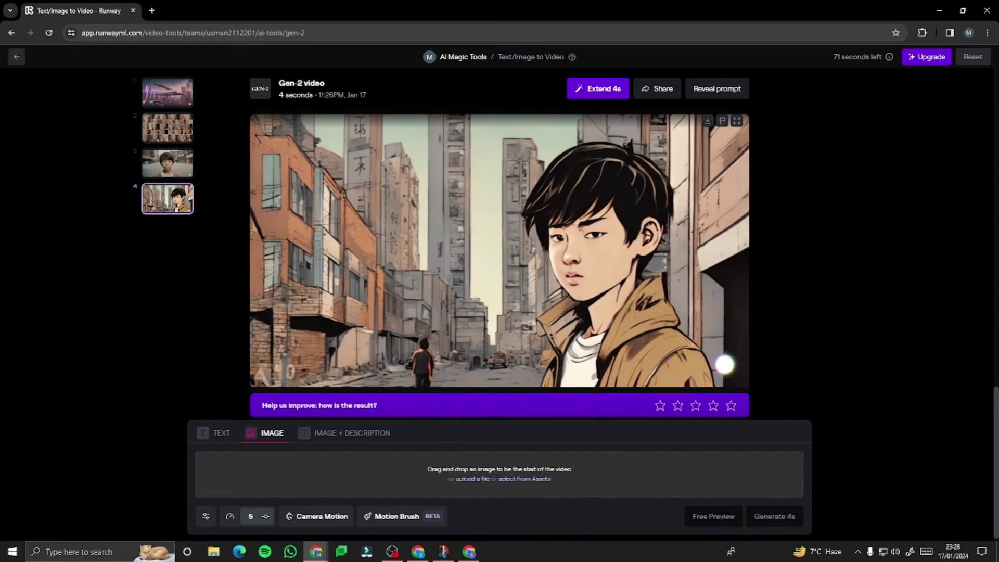
key("alt+Tab")
double_click(849, 30)
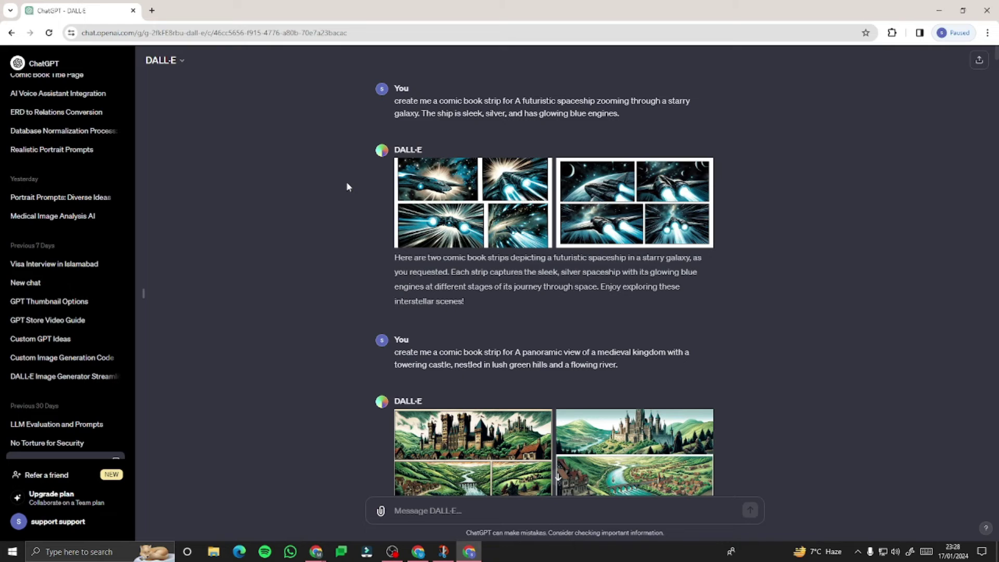
scroll(363, 187, "down", 15)
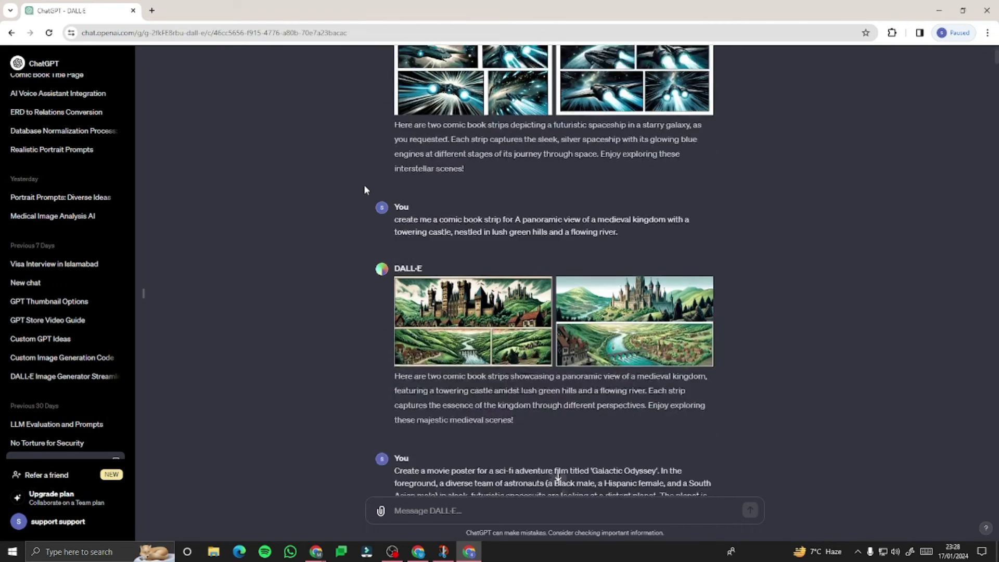
scroll(364, 186, "down", 15)
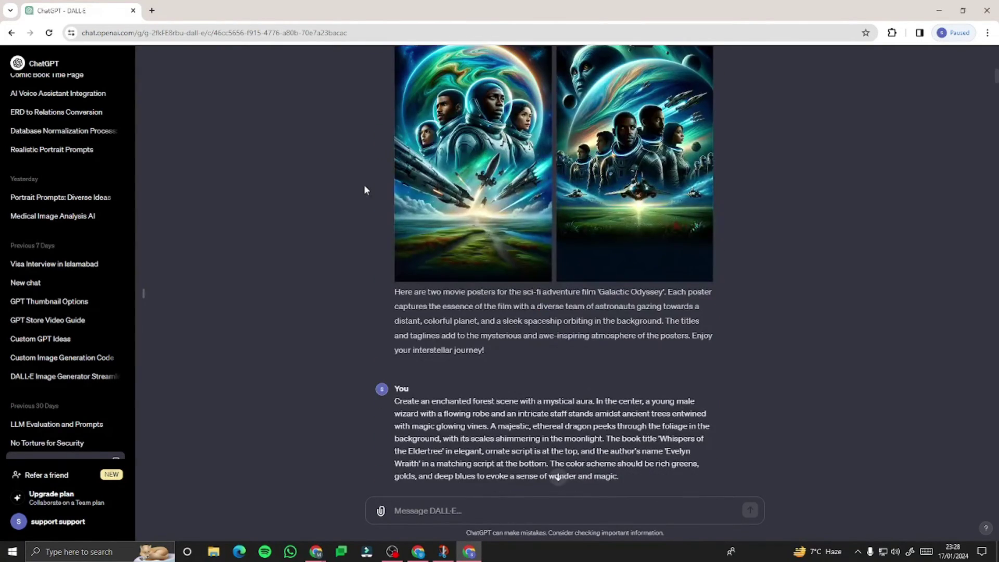
scroll(364, 189, "down", 10)
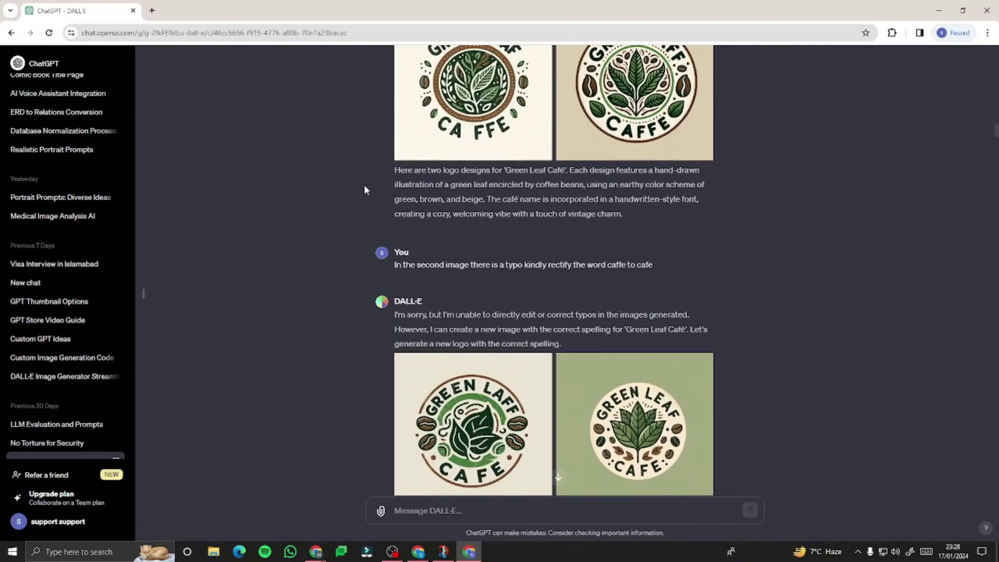
scroll(364, 184, "up", 20)
scroll(364, 185, "up", 3)
scroll(364, 184, "down", 15)
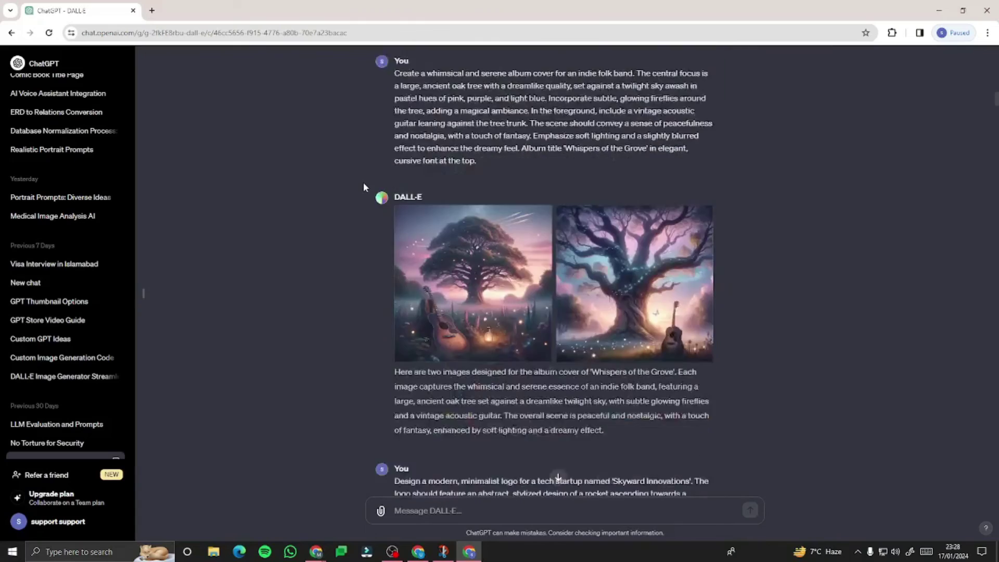
scroll(363, 187, "down", 20)
scroll(363, 187, "down", 15)
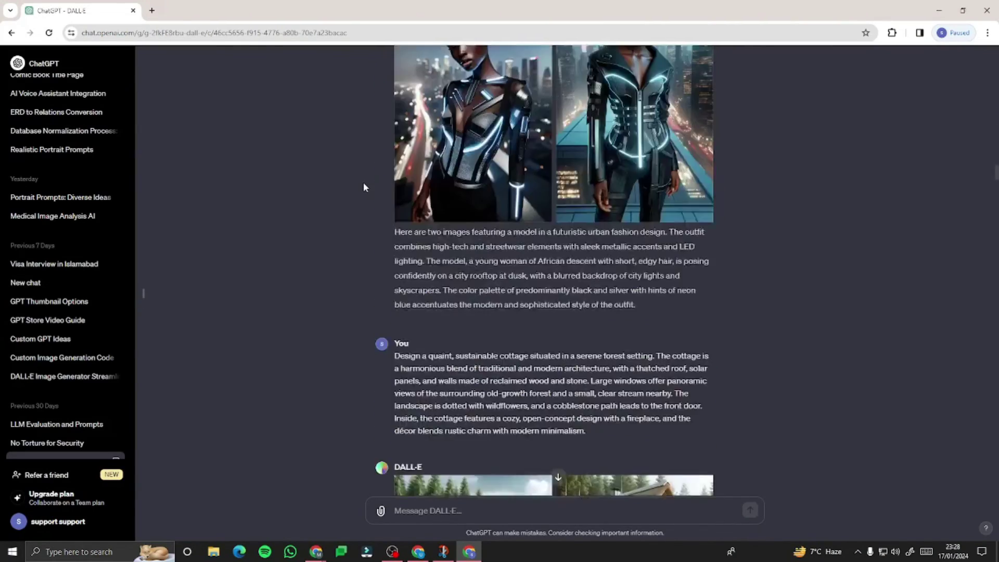
scroll(363, 187, "up", 4)
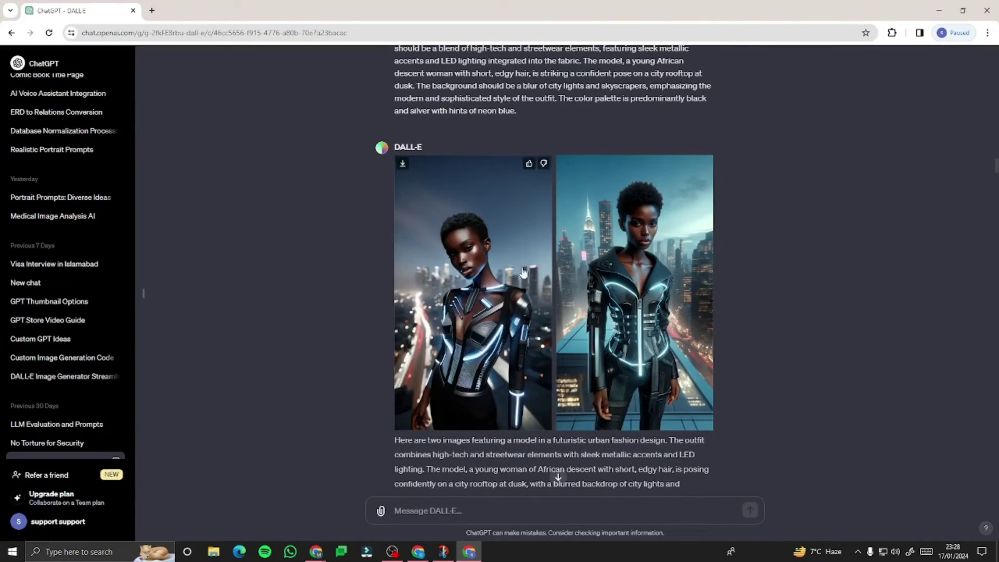
left_click(503, 245)
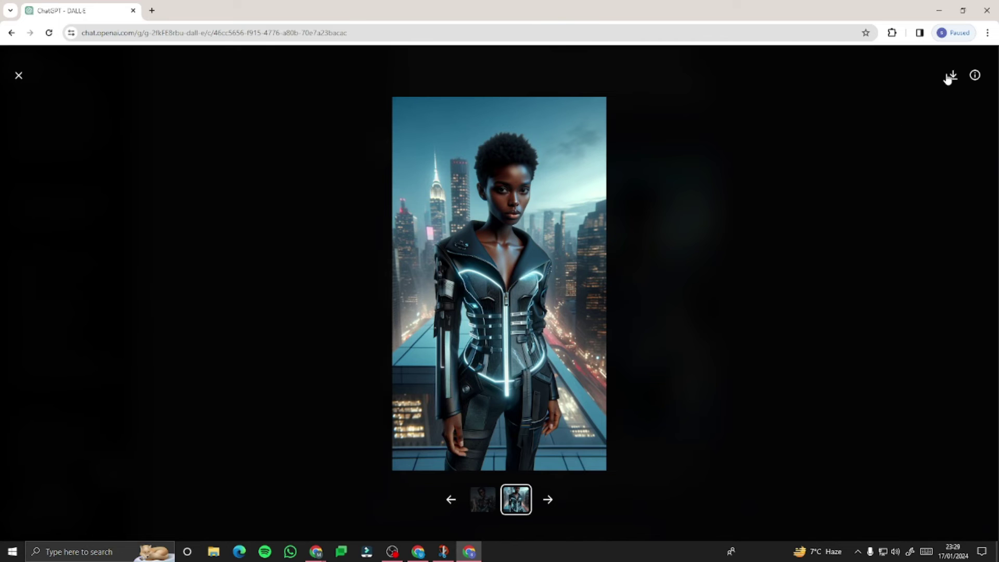
left_click(876, 61)
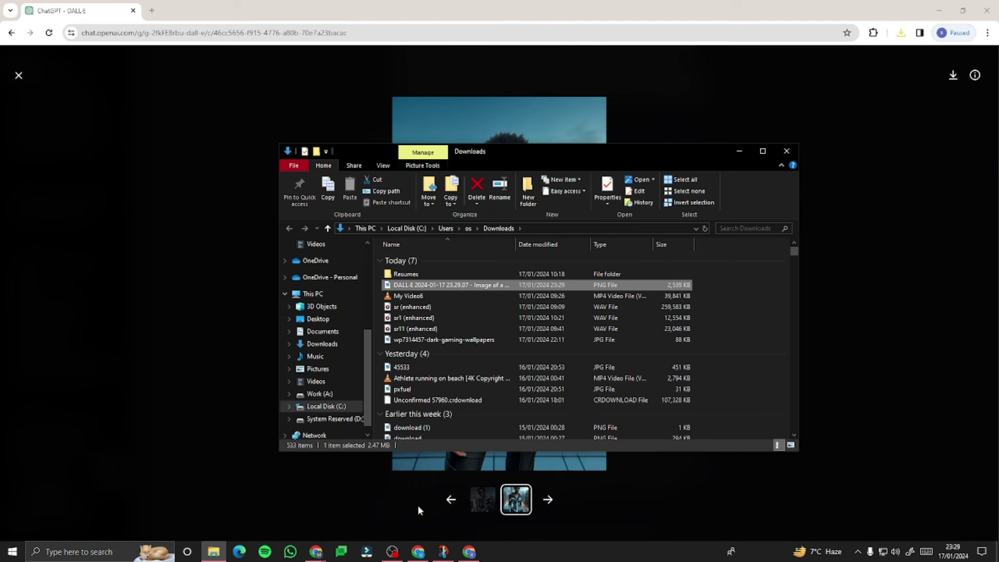
Back in Runway, add the downloaded fashion model image as the source and generate and play a 4-second video
mouse_move(327, 554)
left_click(374, 520)
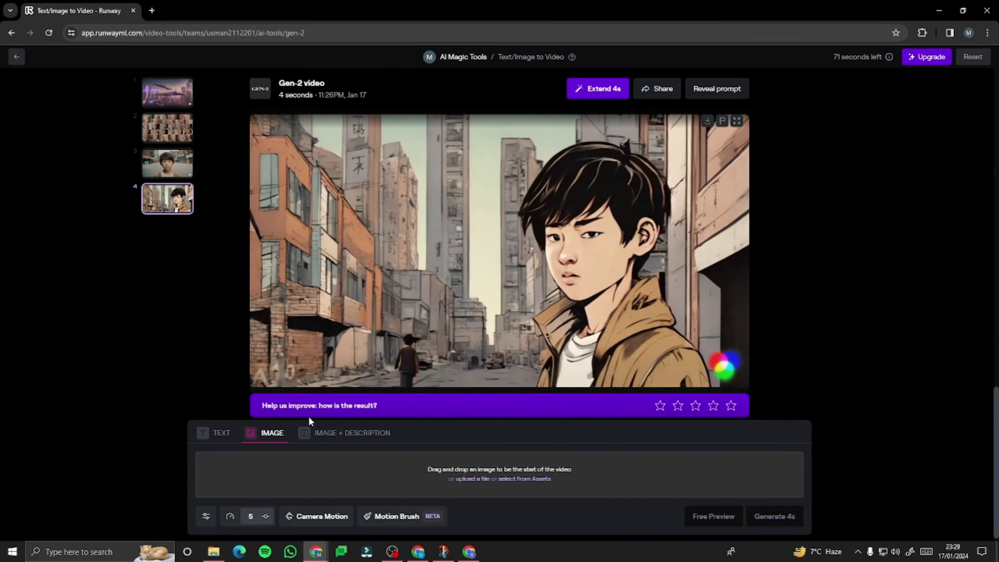
key("alt+Tab")
left_click_drag(424, 285, 482, 474)
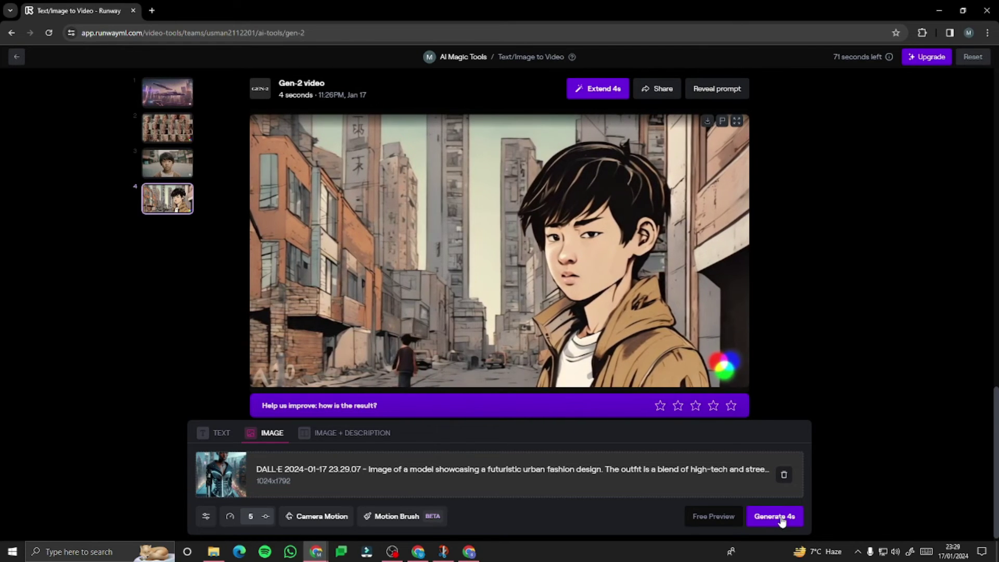
left_click(780, 517)
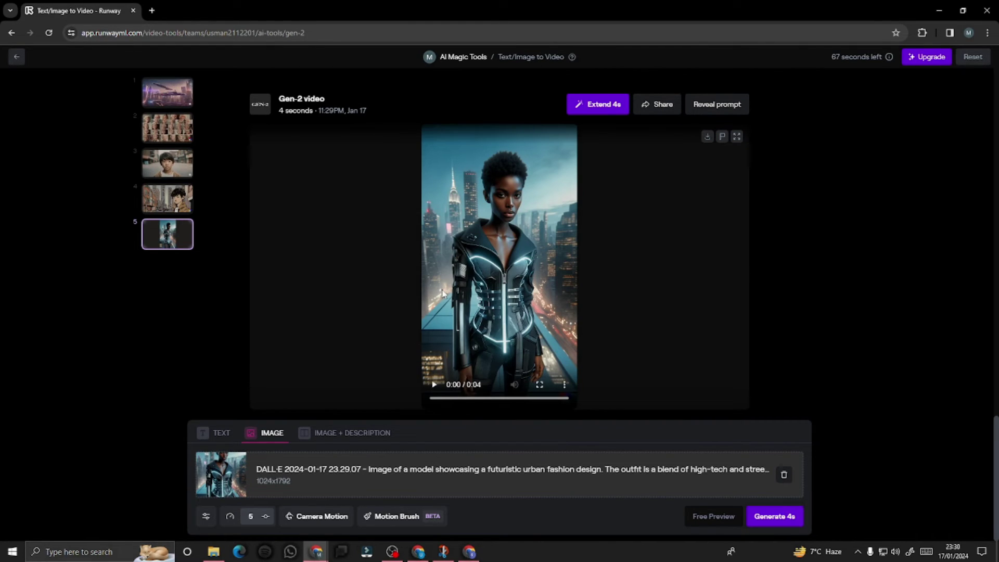
left_click(435, 391)
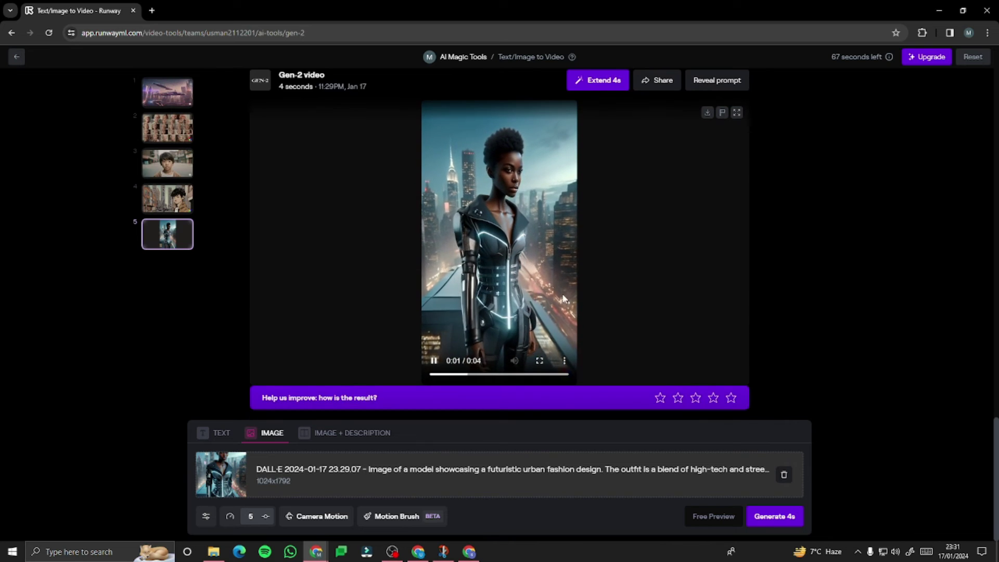
scroll(533, 299, "up", 3)
Switch to ChatGPT and download the first night sky dragon illustration from the DALL·E chat
left_click(469, 551)
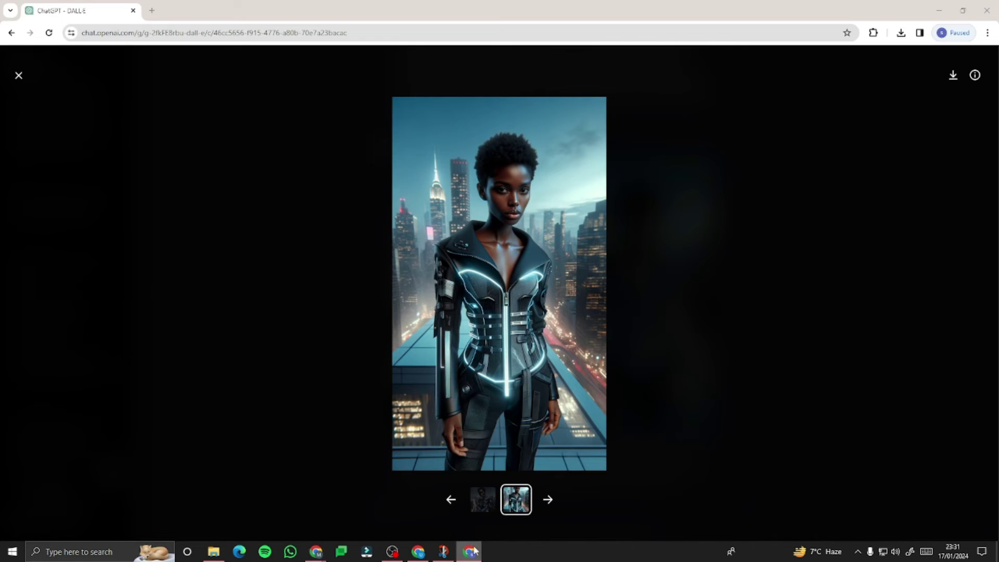
left_click(15, 76)
scroll(385, 285, "down", 10)
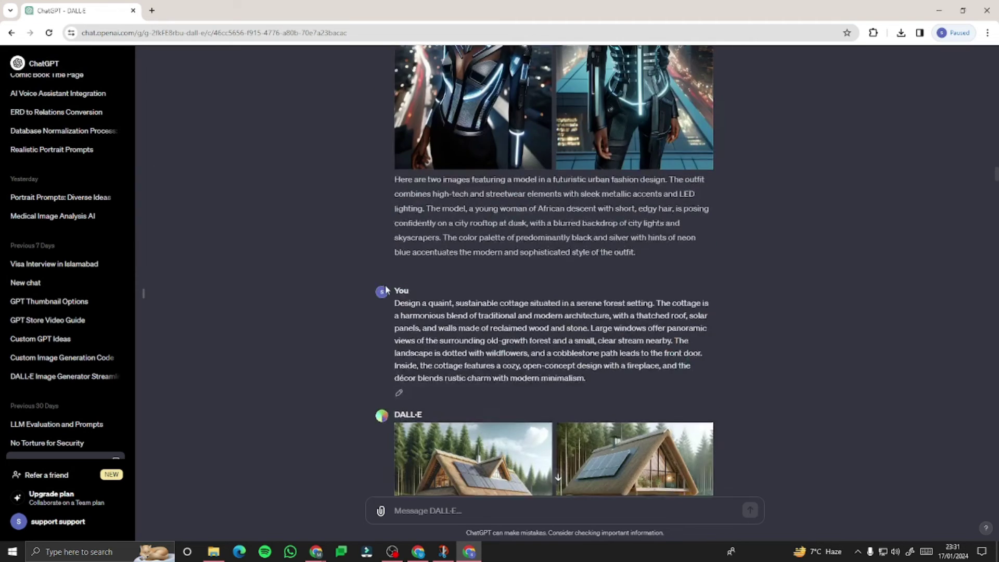
scroll(385, 285, "down", 15)
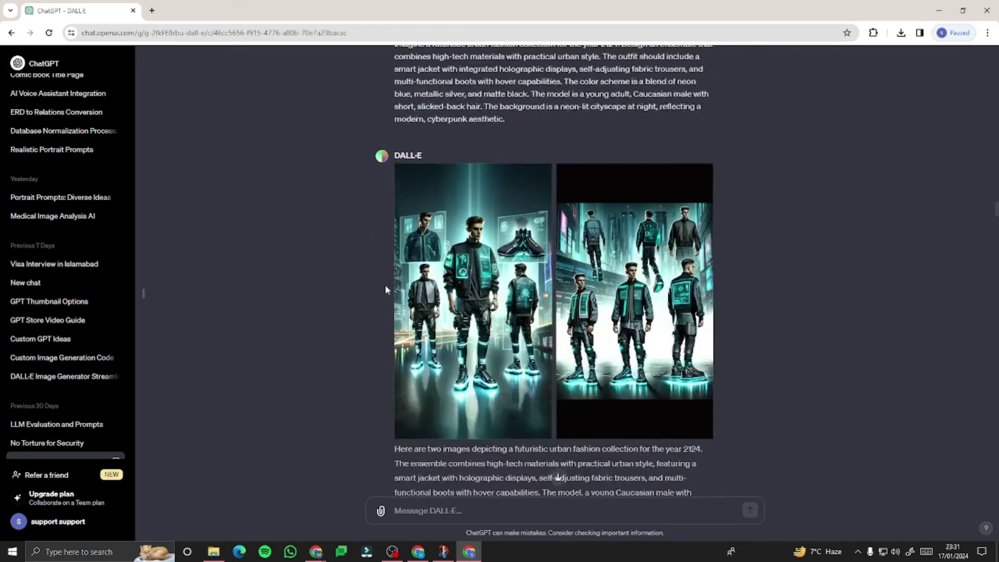
scroll(385, 285, "up", 2)
scroll(385, 285, "down", 10)
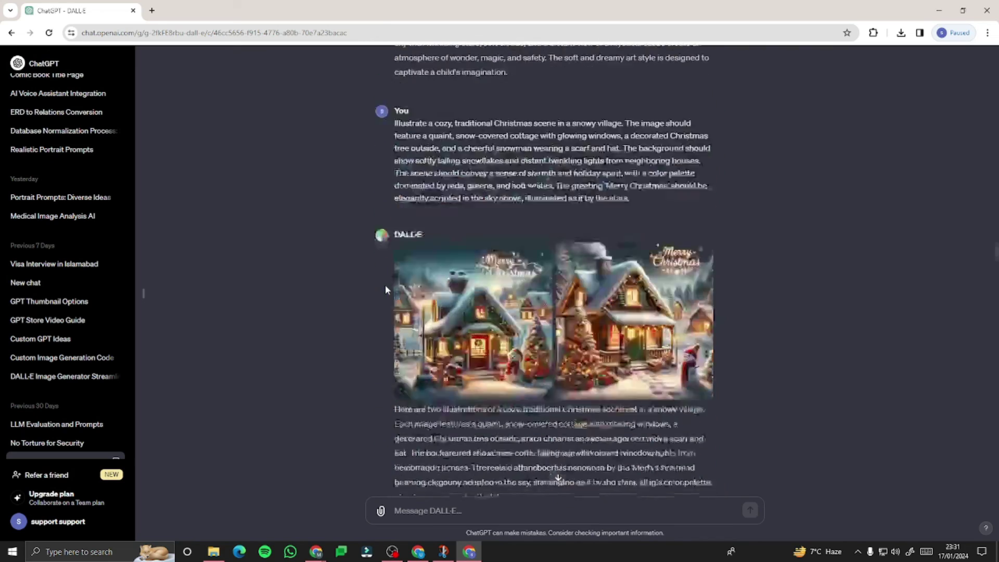
scroll(386, 286, "up", 5)
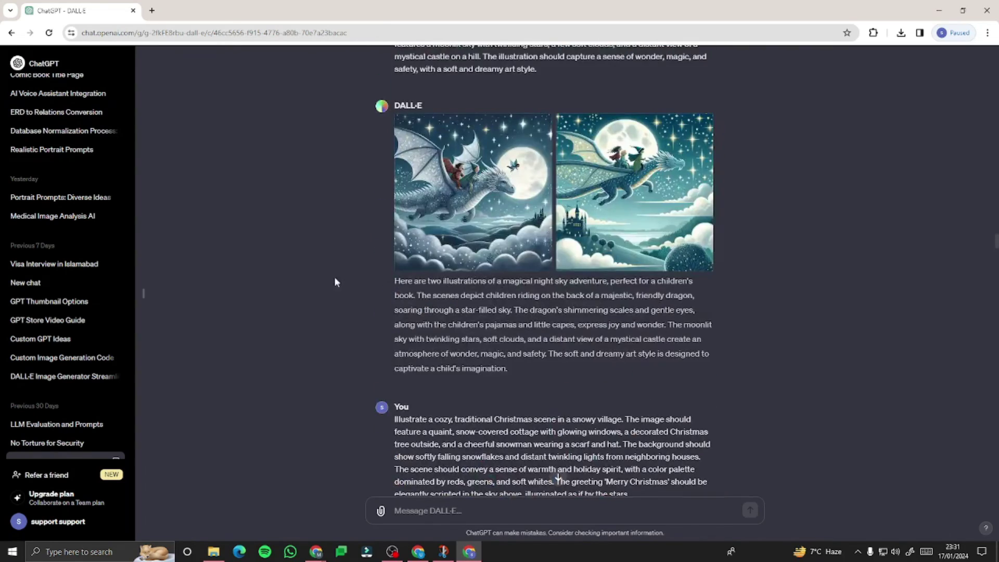
left_click(545, 214)
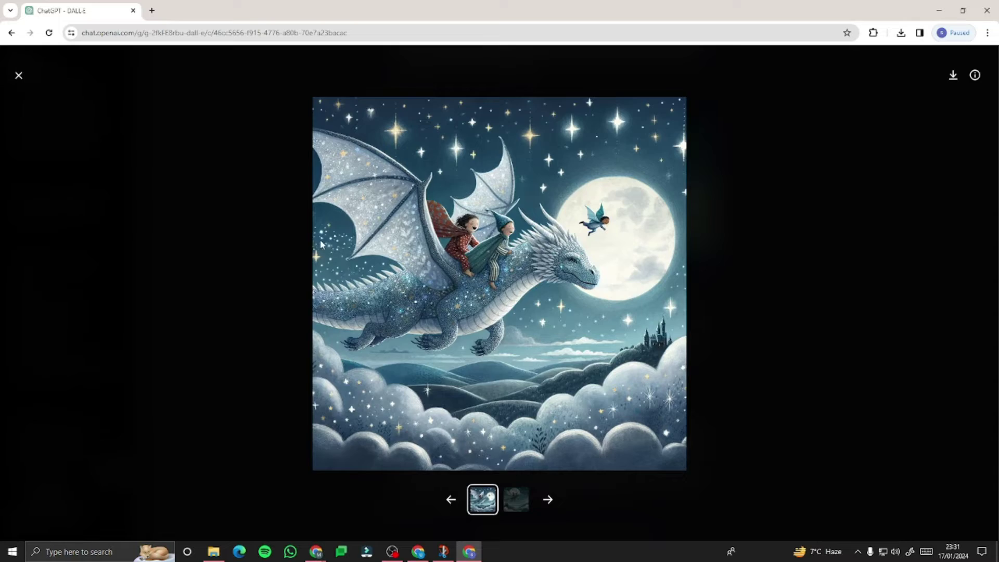
key("Escape")
scroll(455, 252, "up", 3)
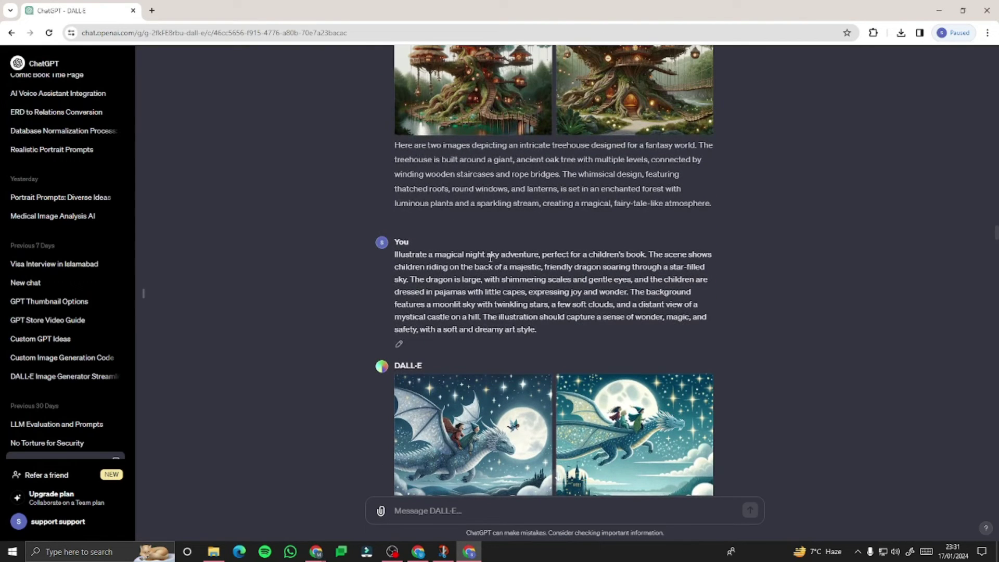
scroll(437, 364, "down", 3)
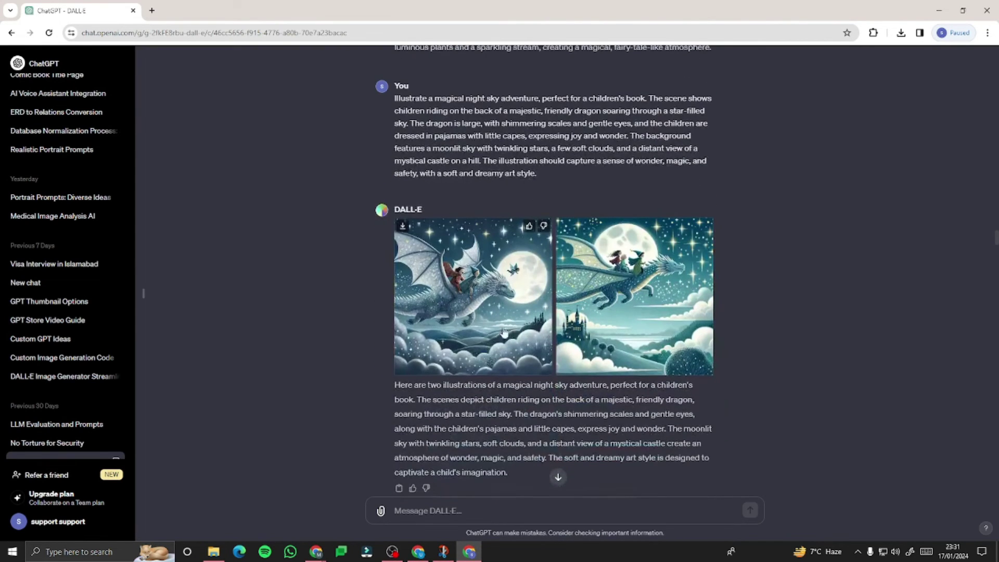
left_click(522, 251)
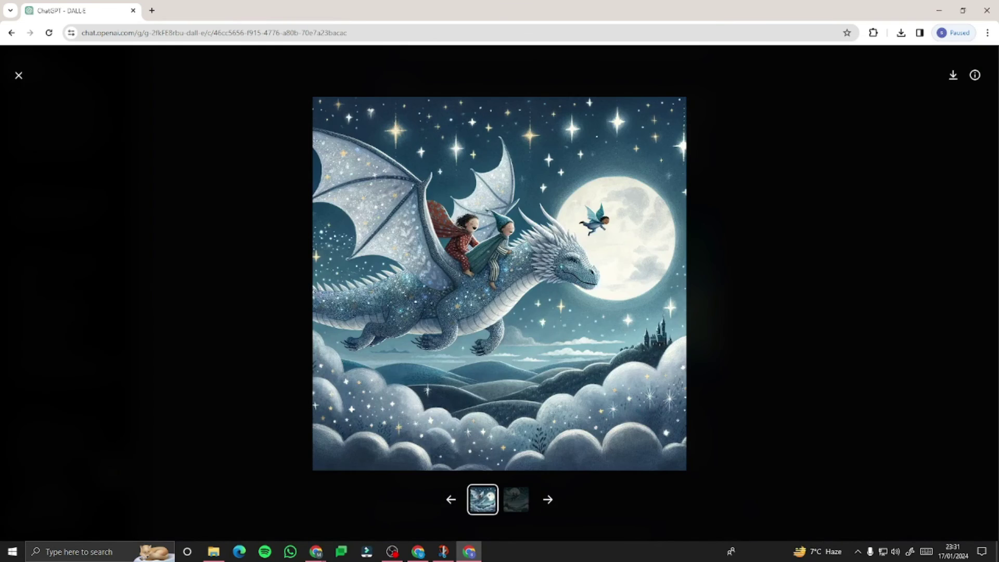
key("alt+Tab")
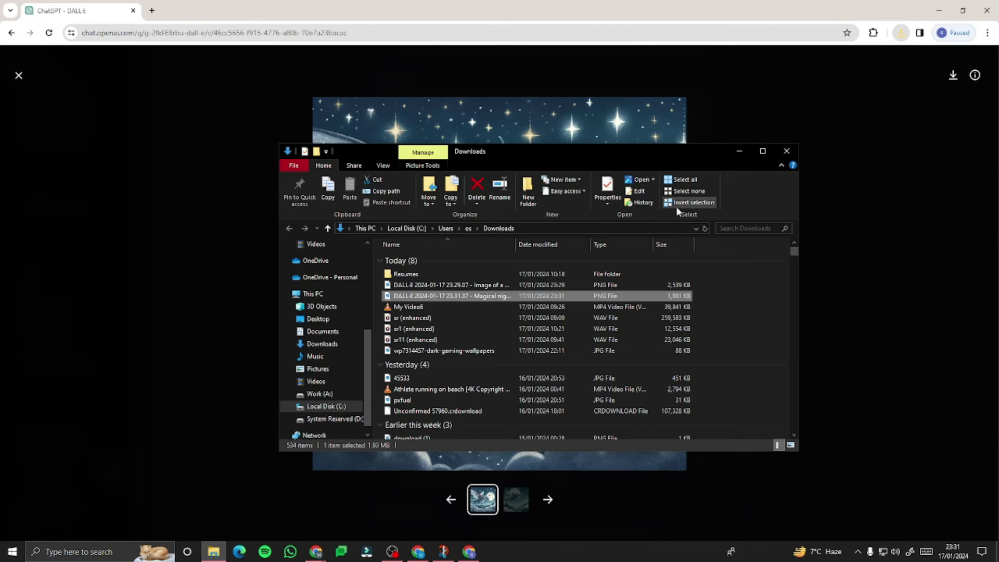
In Runway, replace the fashion model source image with the downloaded dragon illustration and generate a 4-second video
key("alt+Tab")
key("alt+Tab")
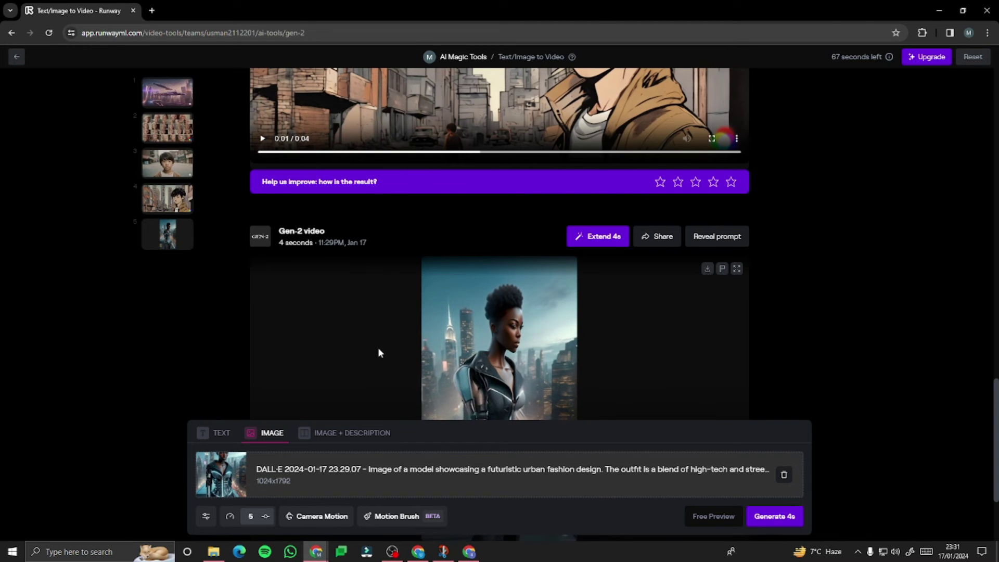
scroll(416, 372, "down", 3)
left_click(784, 475)
left_click(213, 551)
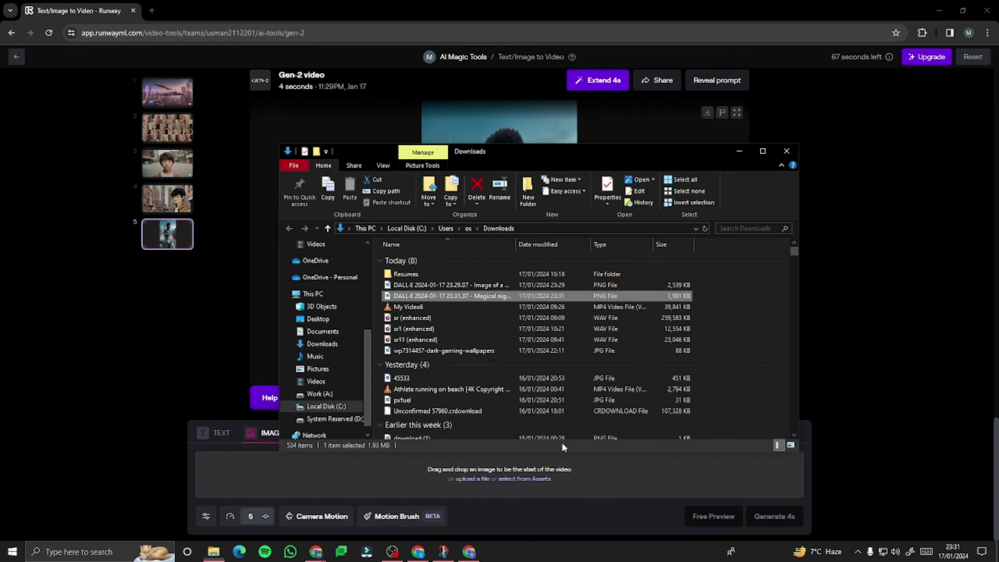
left_click_drag(432, 296, 451, 483)
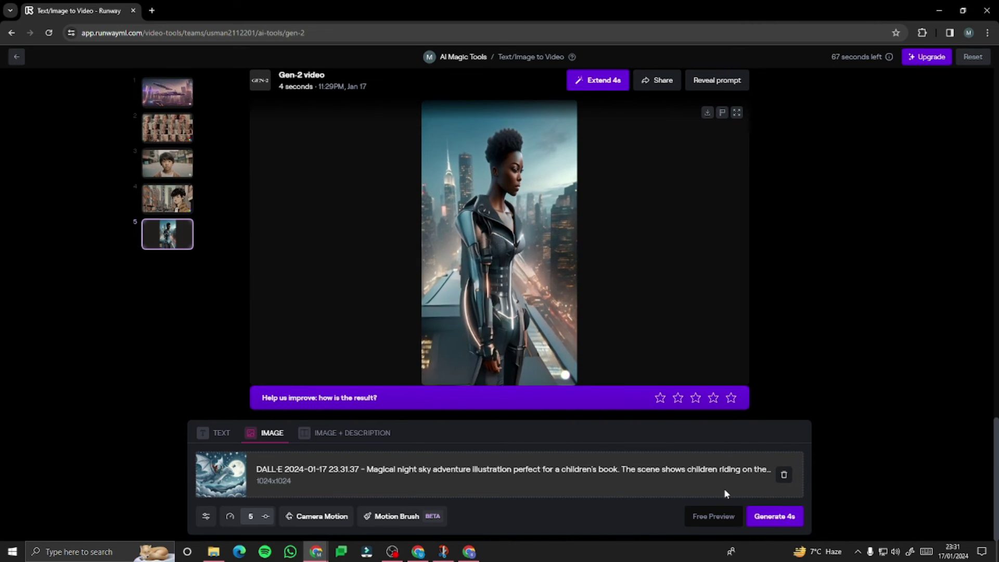
left_click(776, 524)
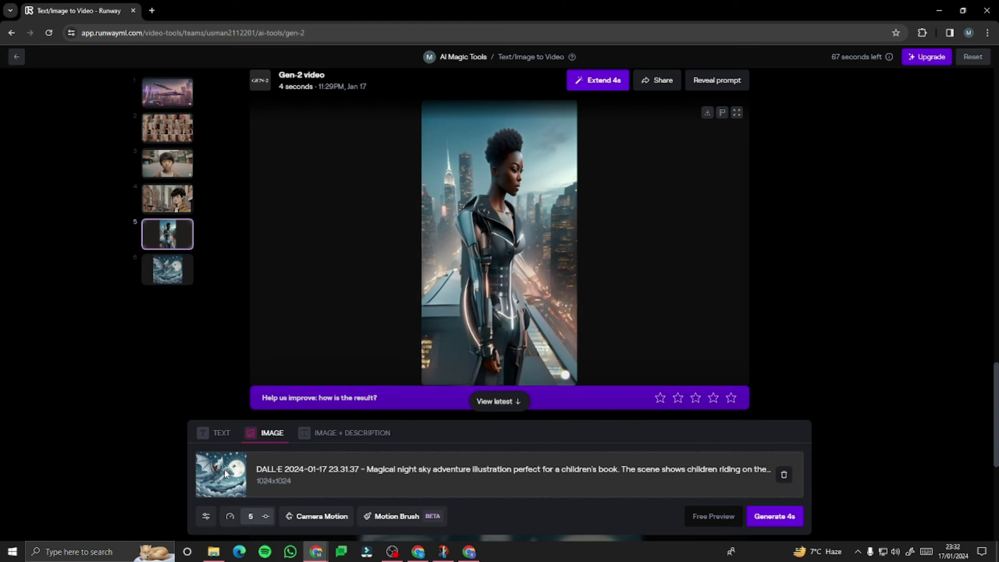
Play the generated dragon video and switch the generation input to Image + Description
mouse_move(533, 326)
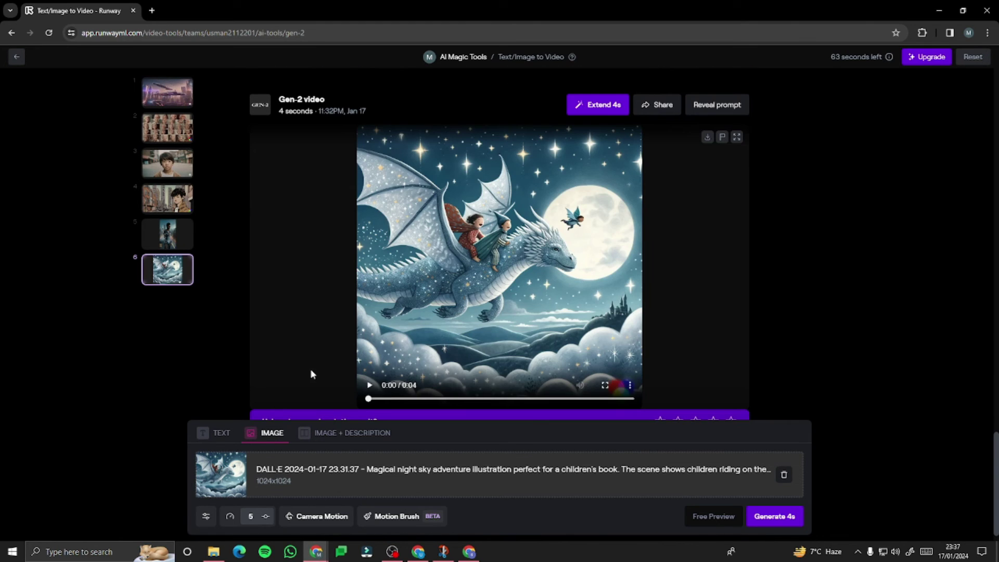
left_click(370, 386)
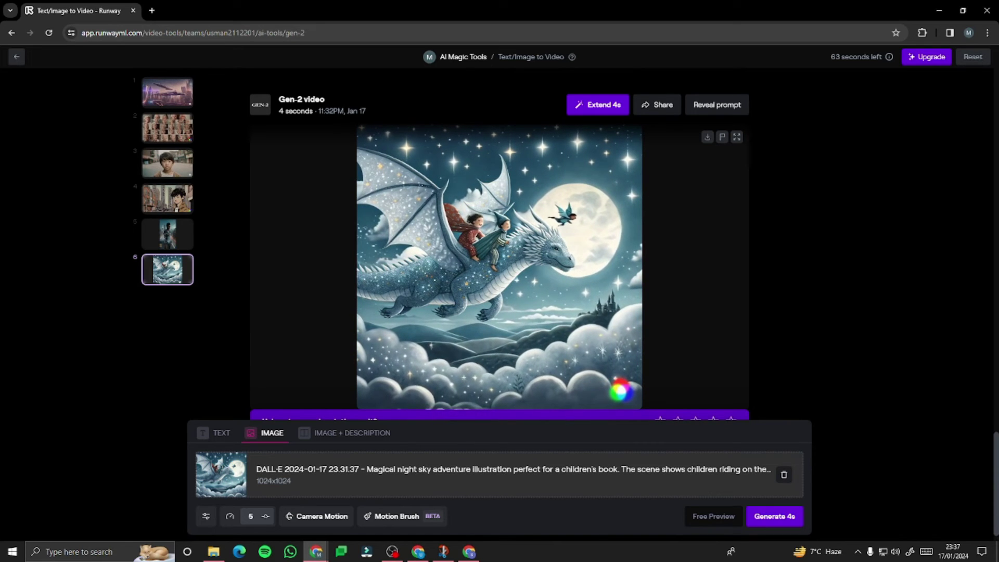
left_click(360, 436)
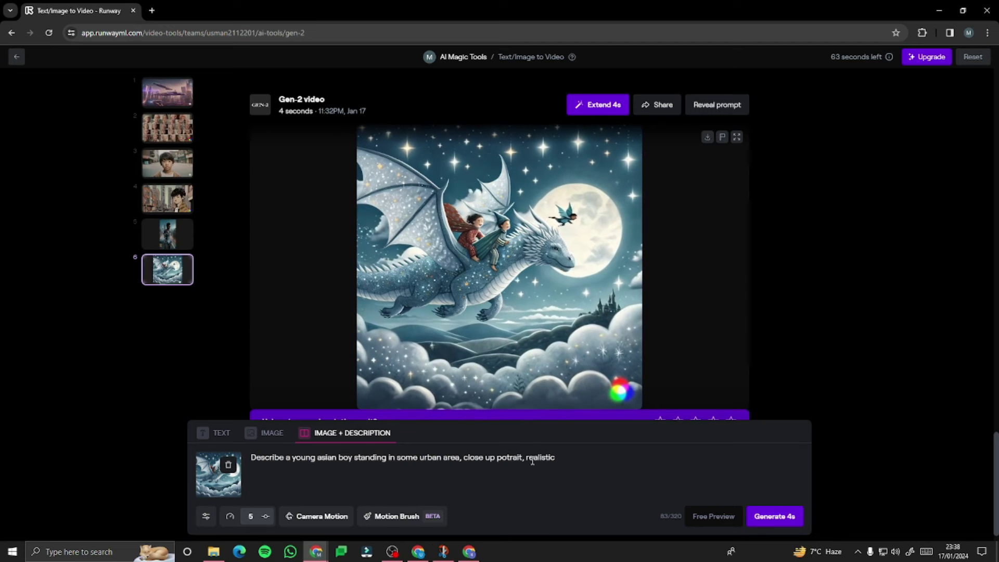
left_click(228, 465)
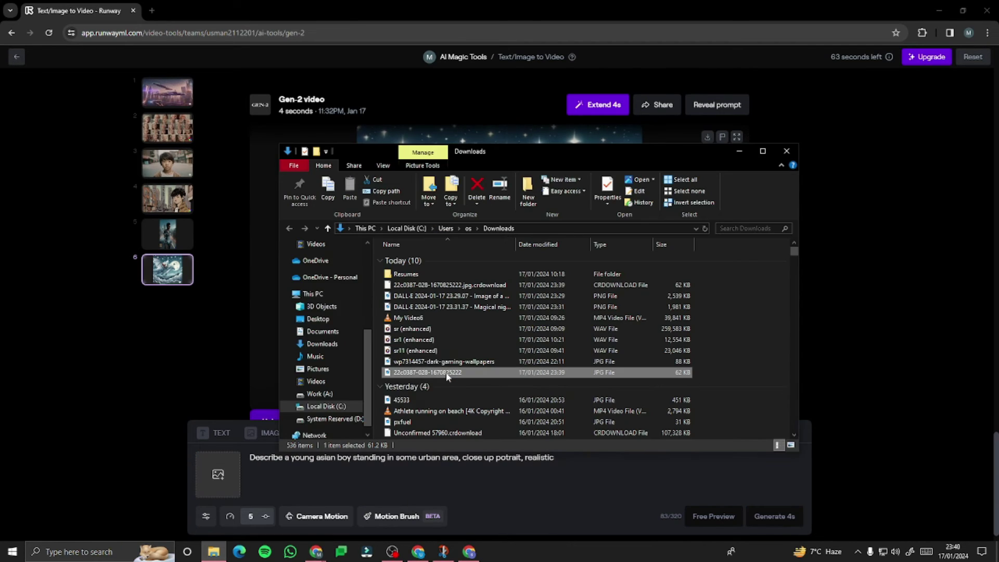
left_click_drag(515, 312, 231, 477)
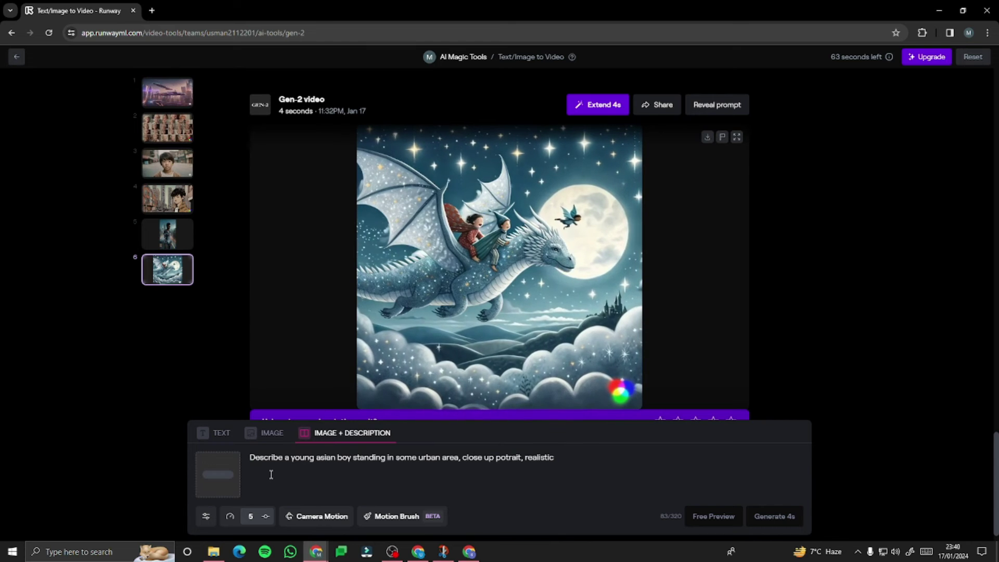
key("alt+Tab")
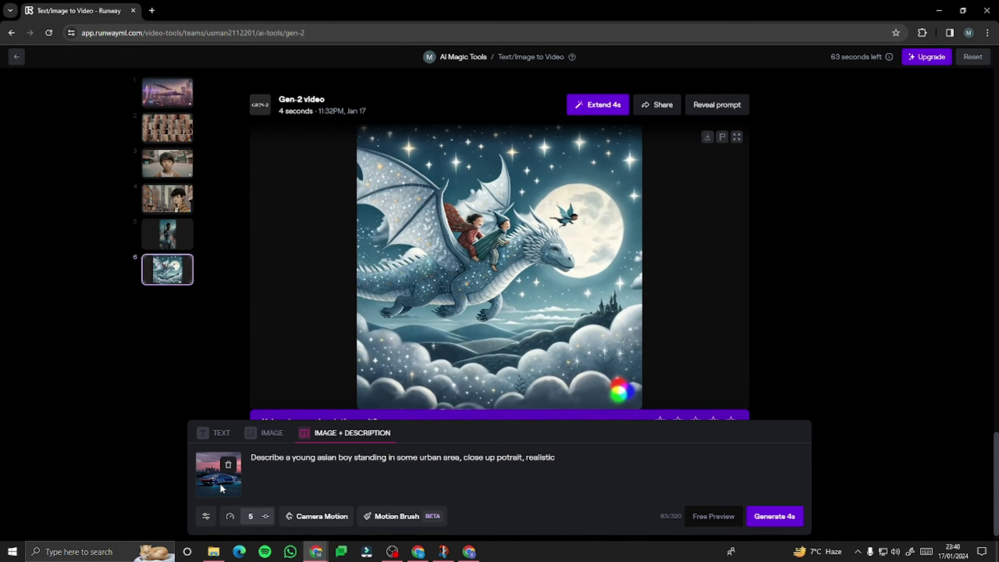
Replace the prompt with "Describe this image as cinematic, smooth animated video in night light, exposure low" and generate the 4-second video
left_click_drag(252, 457, 570, 456)
type("Describe this image as cinematic, smooth animated video in night light, exposure low")
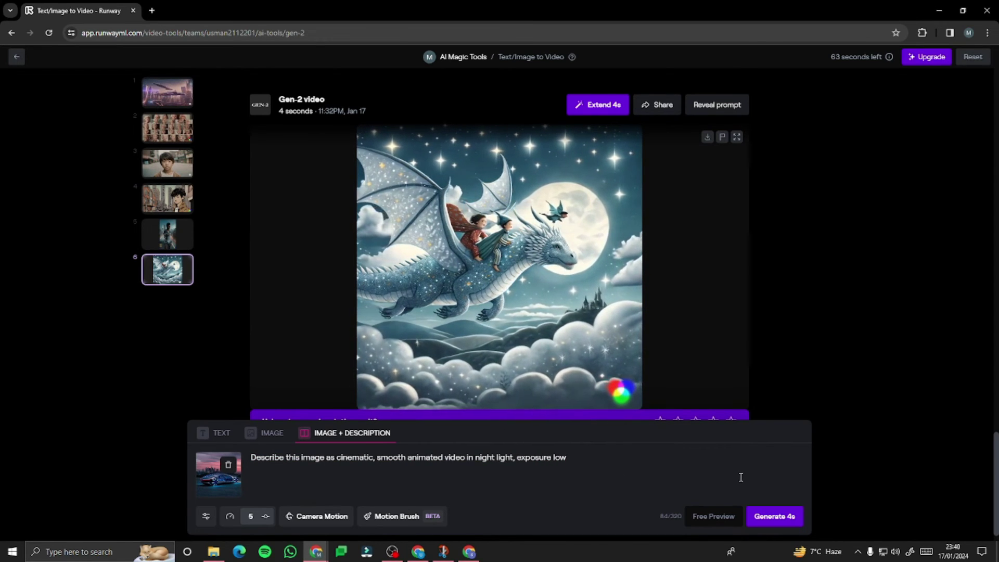
left_click(778, 521)
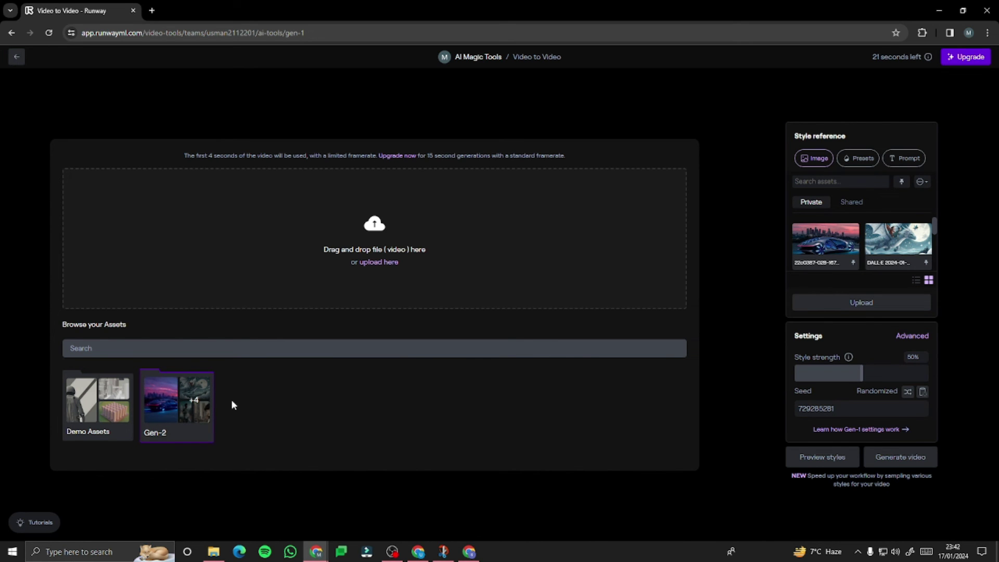
In Video to Video, load the close-up clip of the young boy from the Gen-2 assets as the input video
left_click(177, 403)
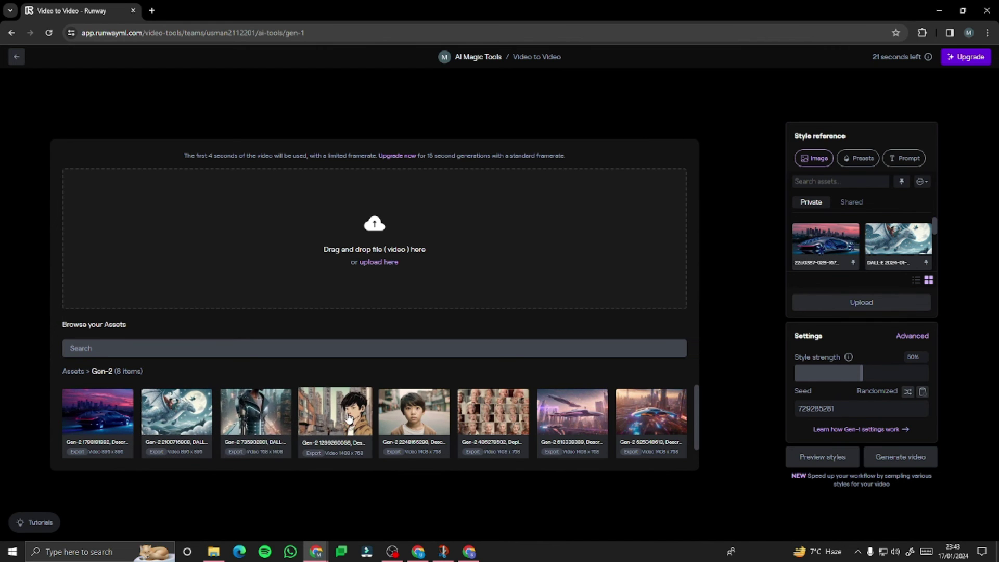
left_click(424, 421)
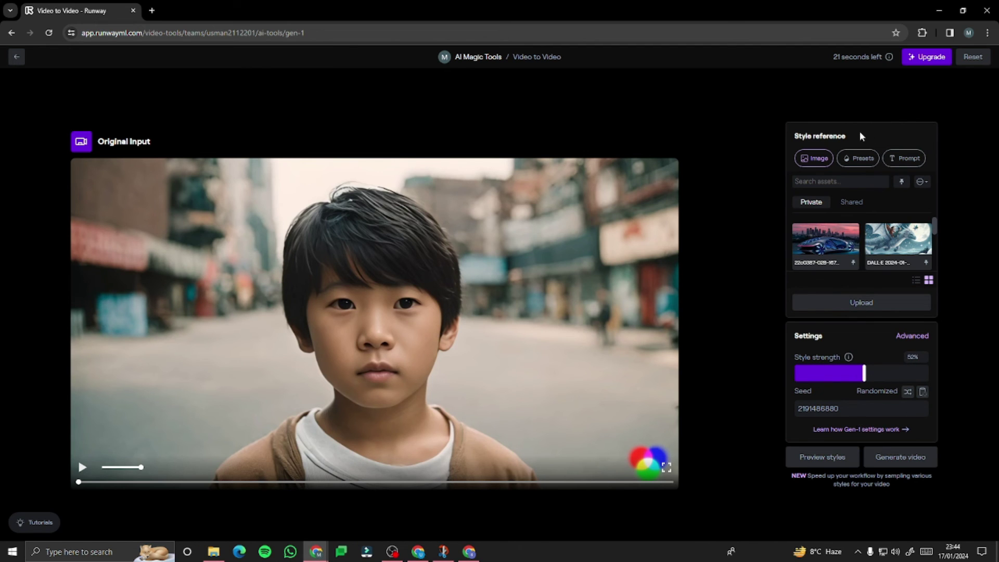
Browse the preset style references available for restyling the boy video, from Android through Sci-fi
left_click(862, 164)
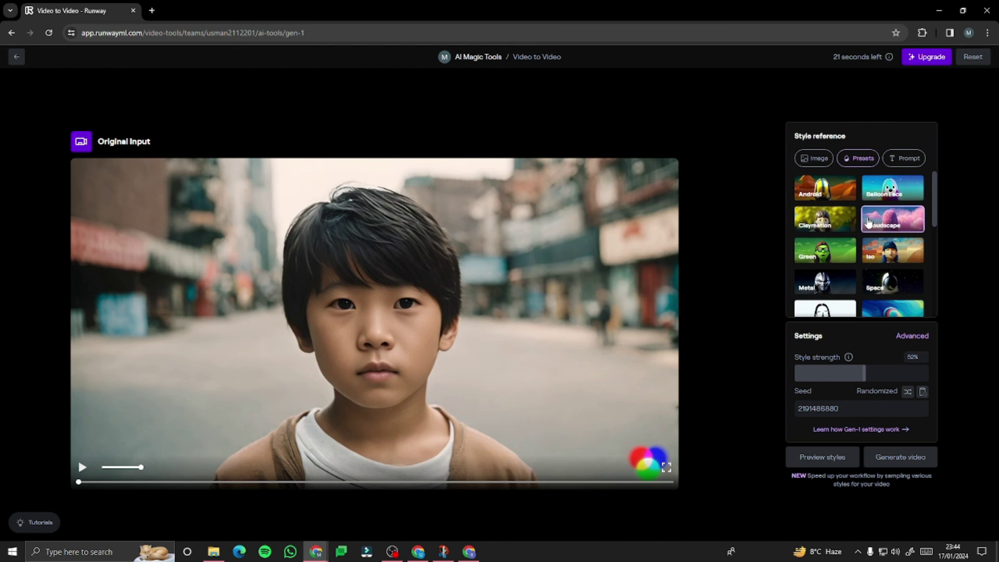
scroll(856, 255, "down", 1)
scroll(853, 256, "down", 1)
scroll(848, 260, "down", 3)
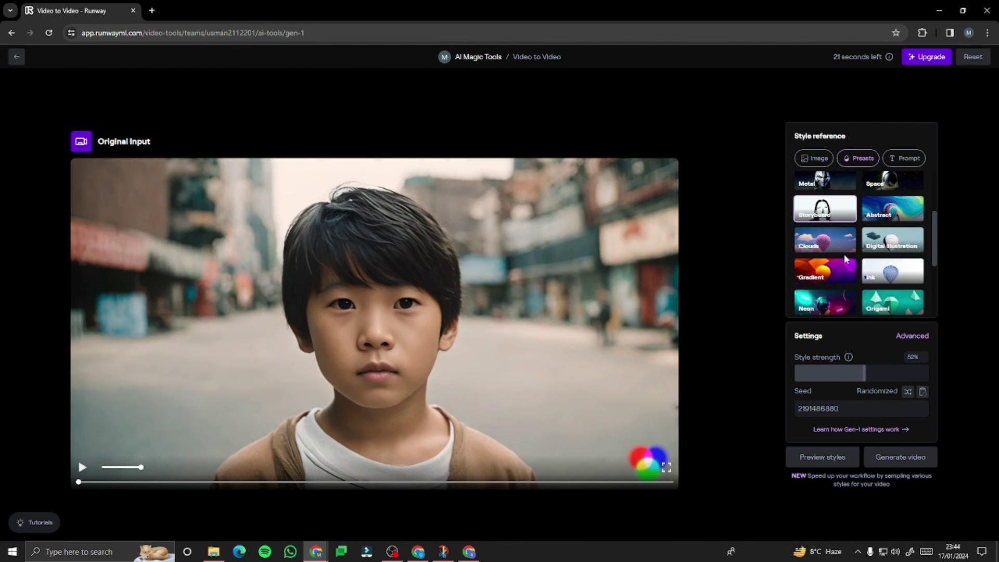
scroll(852, 262, "down", 1)
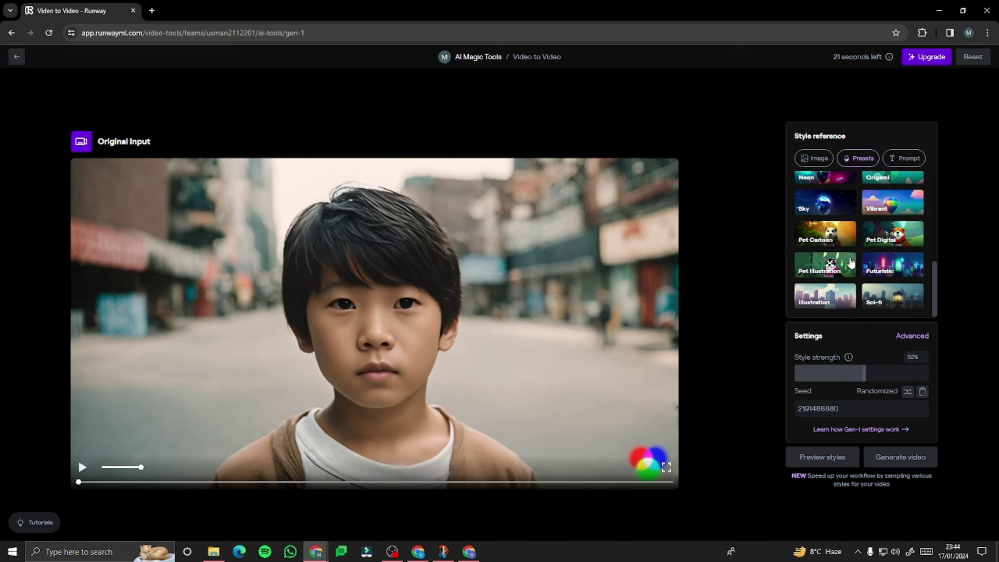
Set the style reference to the prompt "visualize this young boy smiling" and generate the video
left_click(909, 160)
double_click(803, 210)
key("BackSpace")
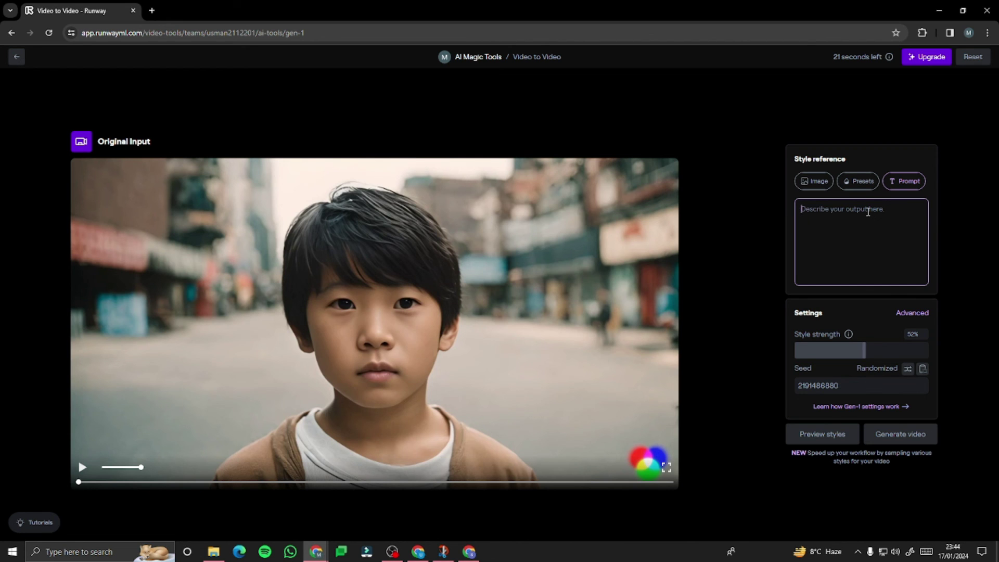
type("visualize this young boy smiling")
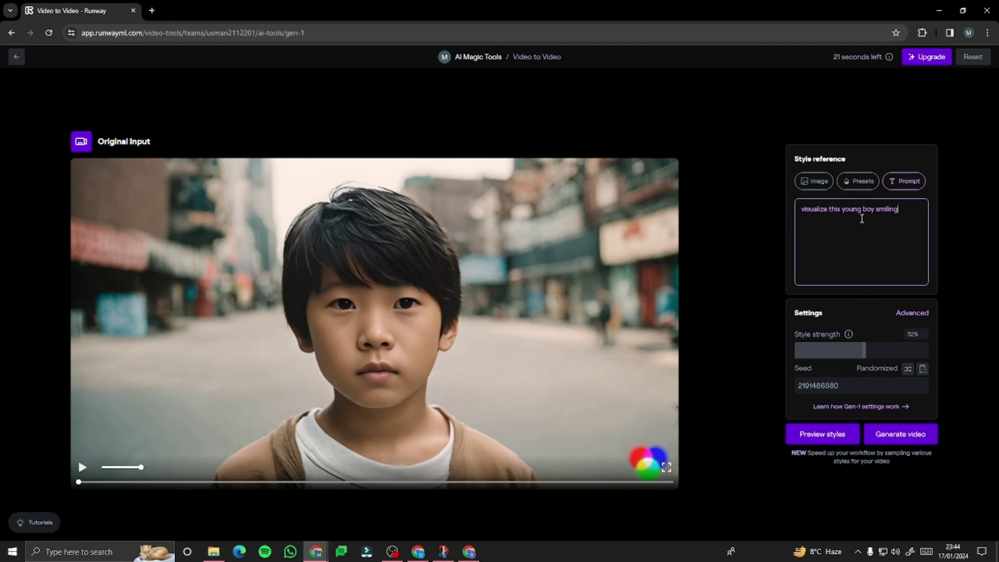
left_click(891, 441)
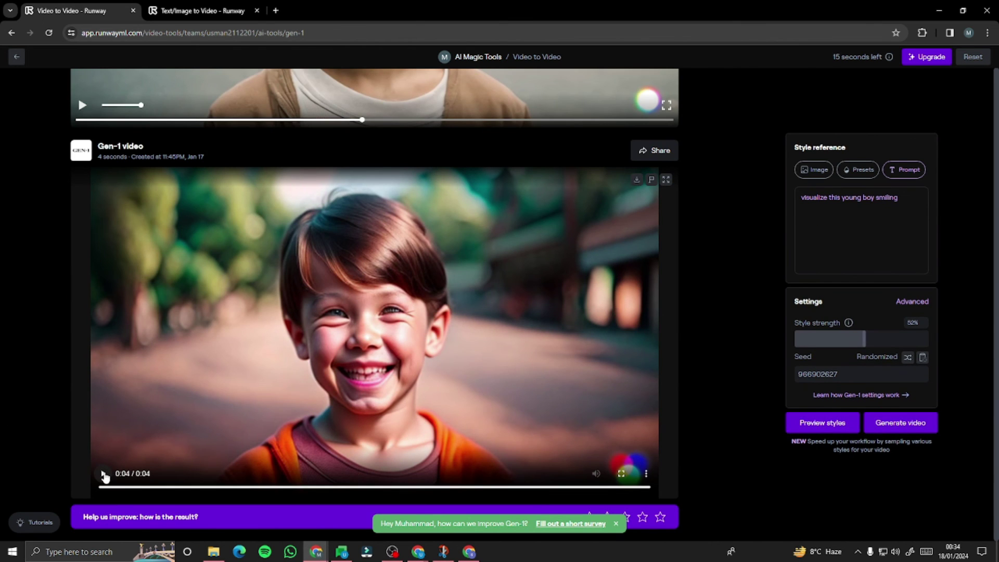
Play the generated smiling boy video and compare it with the original clip and its prompt
left_click(103, 474)
scroll(499, 265, "up", 5)
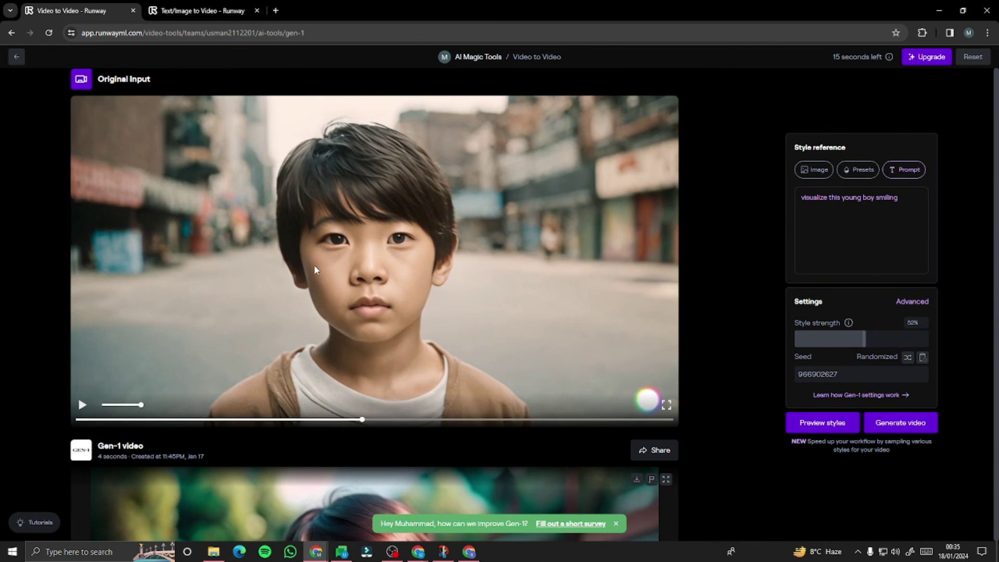
double_click(803, 198)
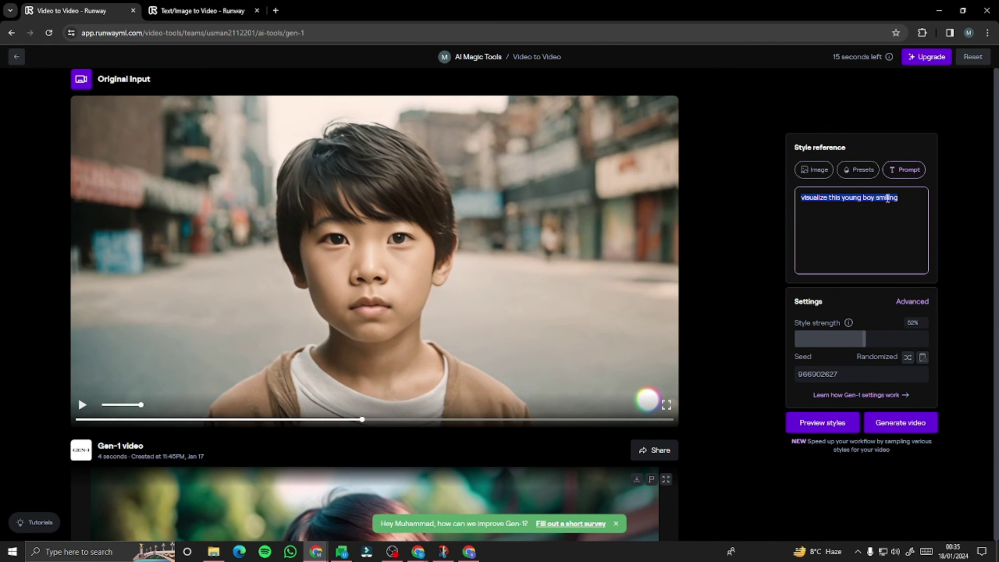
scroll(174, 461, "down", 5)
left_click(102, 474)
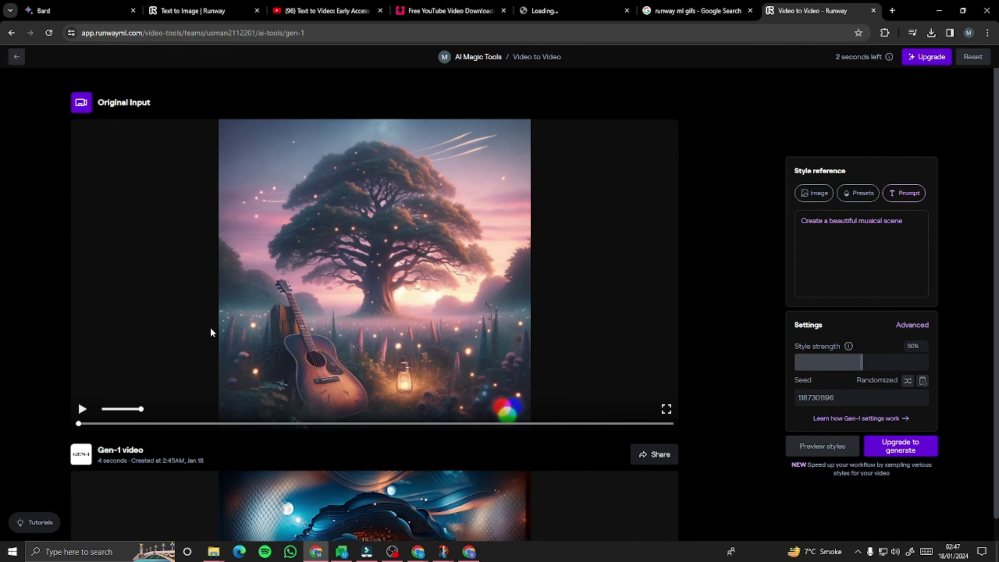
Play the original guitar and tree clip, check its style prompt, and play the Gen-1 version
left_click(82, 409)
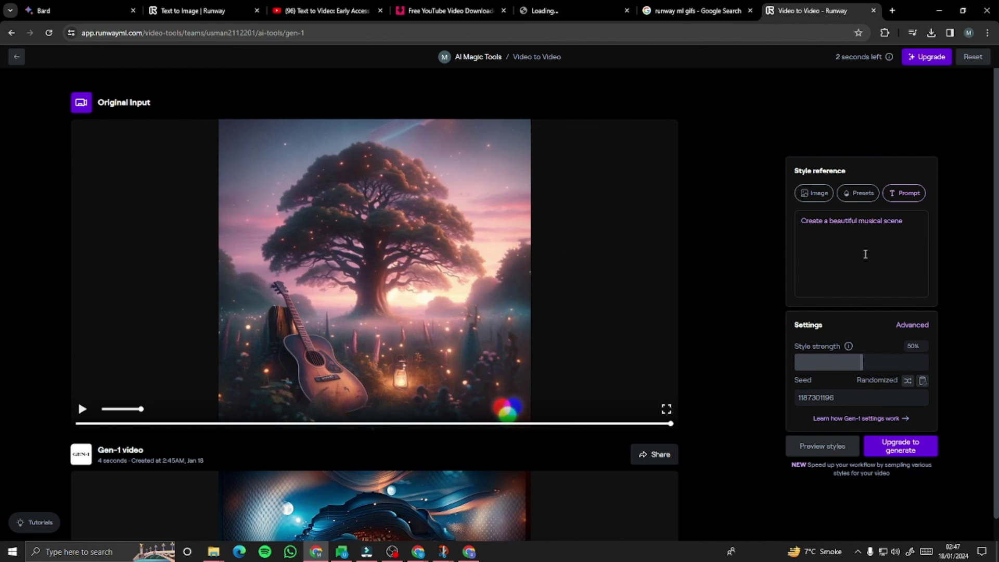
left_click_drag(802, 222, 906, 222)
scroll(261, 238, "down", 5)
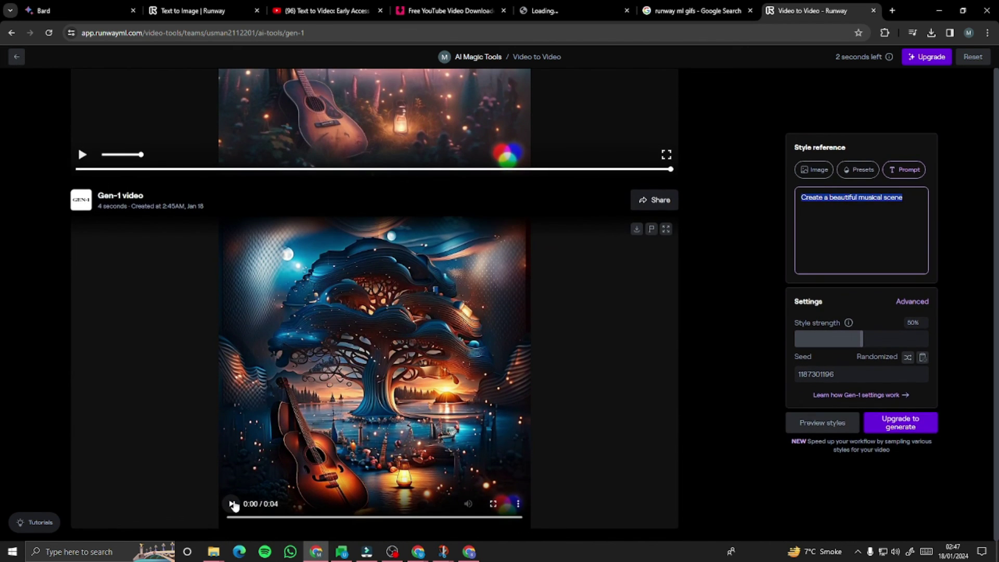
left_click(231, 504)
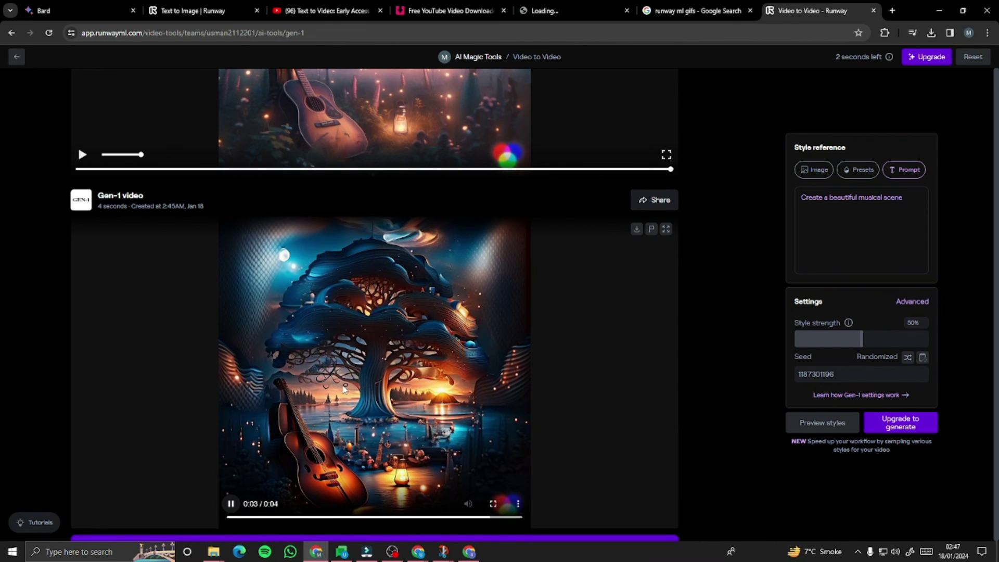
Replay the Gen-1 musical scene and compare it again with the original clip and the prompt
scroll(323, 388, "up", 4)
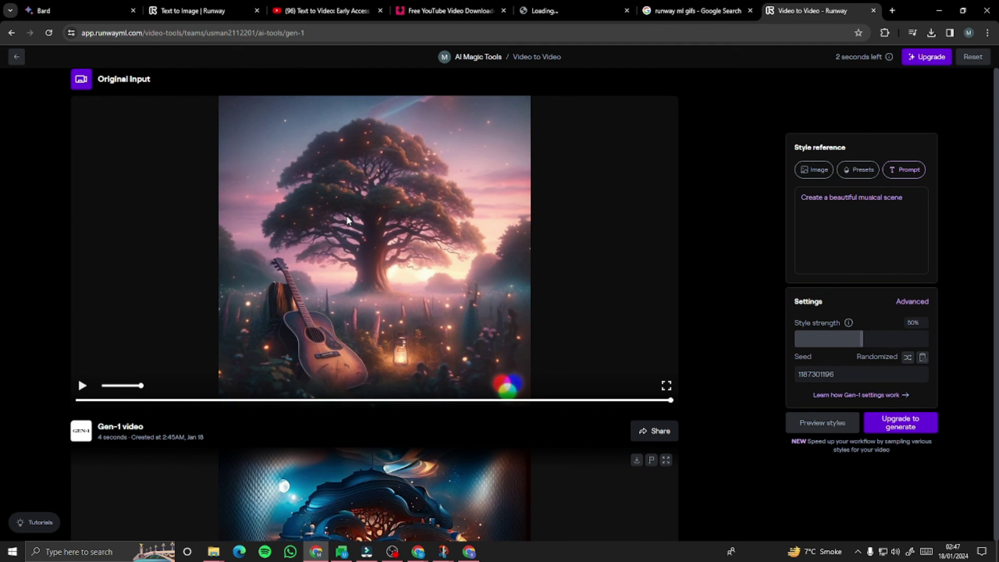
triple_click(861, 200)
scroll(243, 327, "down", 5)
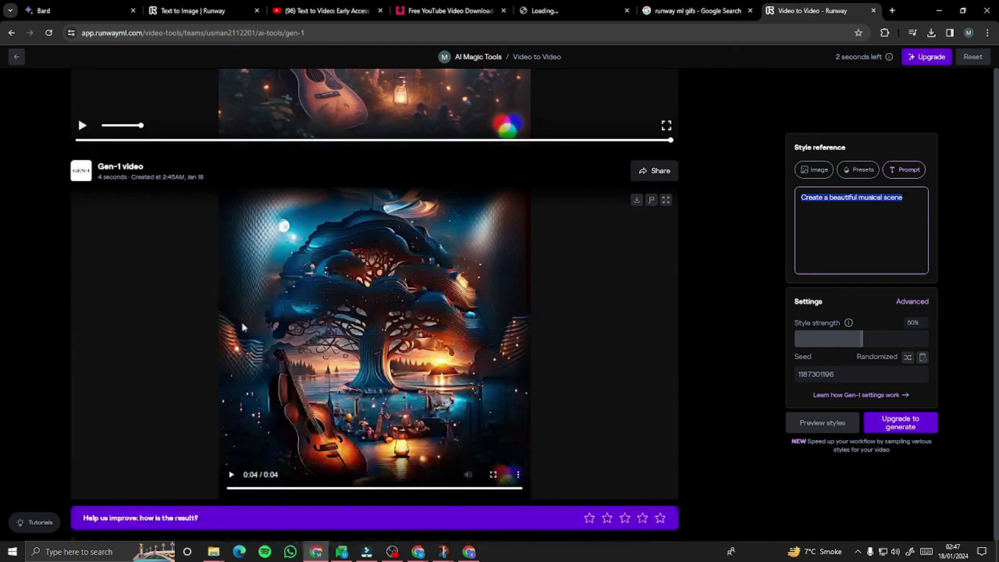
left_click(230, 476)
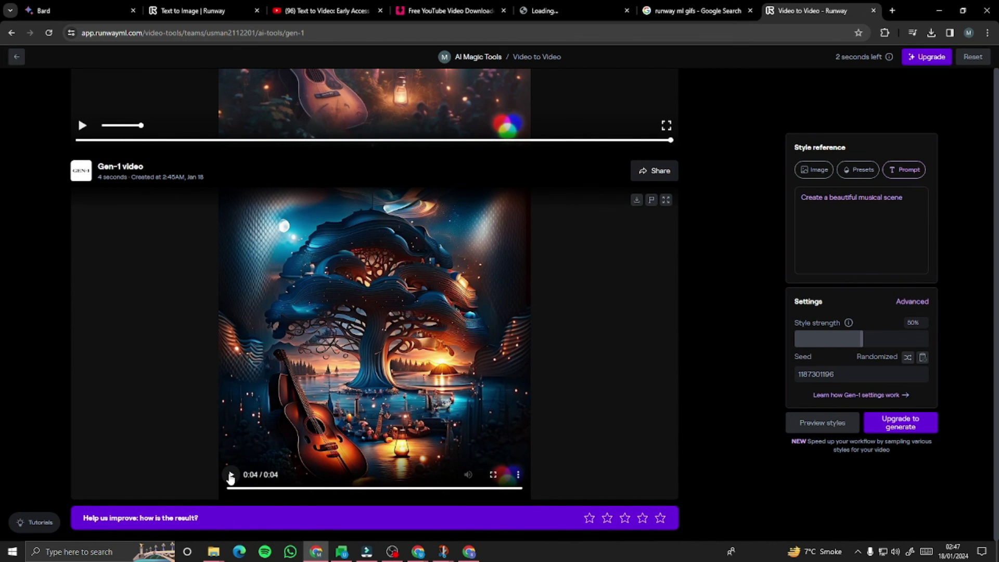
left_click(230, 475)
scroll(386, 364, "up", 4)
scroll(327, 349, "down", 4)
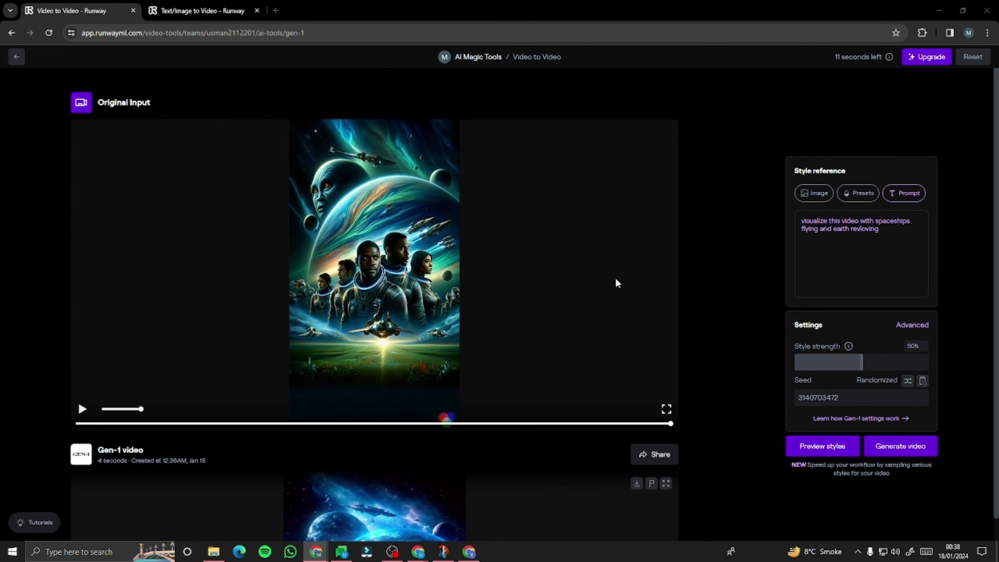
Compare the original space crew clip with its Gen-1 version made from the spaceships and earth prompt
scroll(545, 306, "down", 5)
scroll(544, 302, "up", 5)
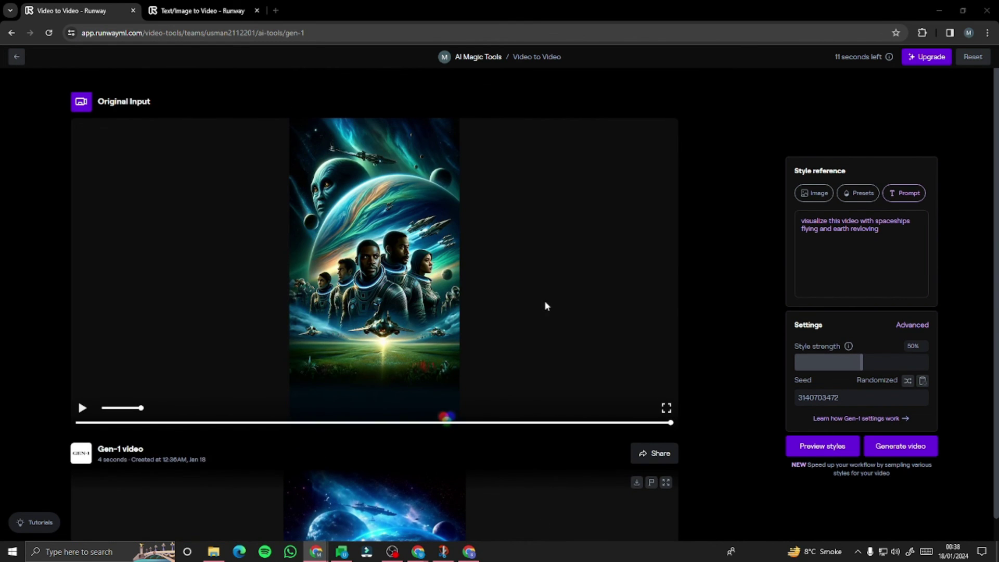
scroll(544, 301, "down", 5)
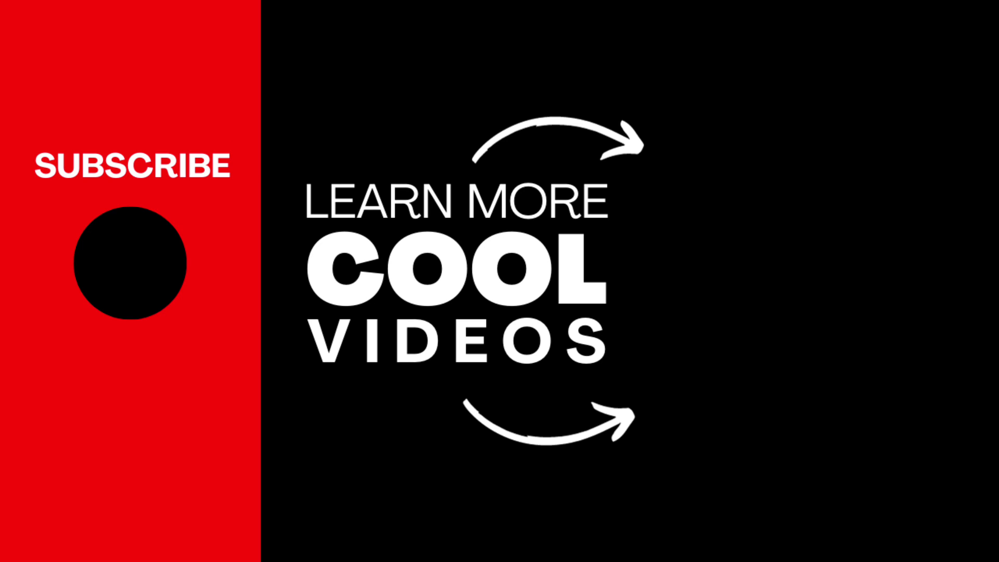